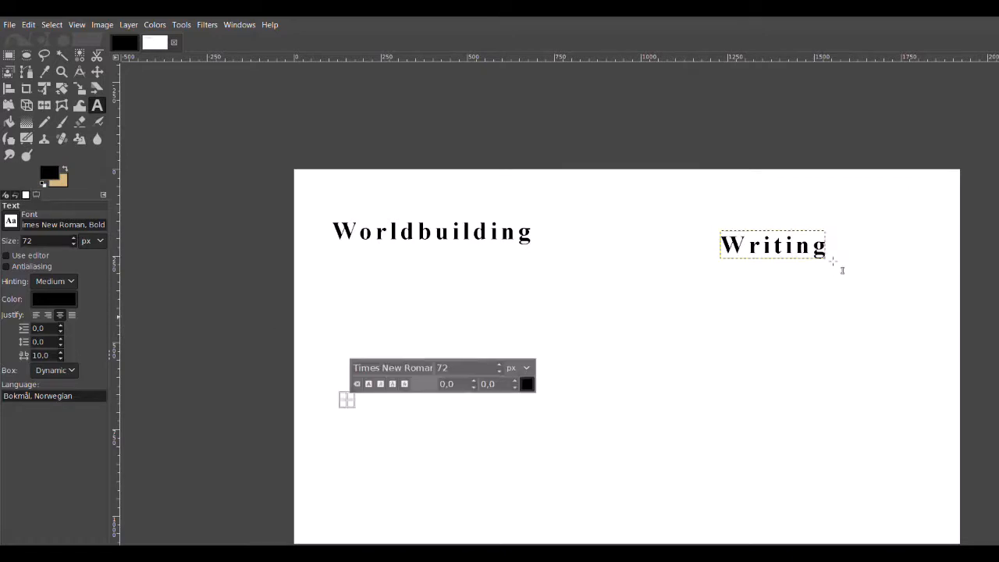
# Step: Add the text labels "Science" and "Nirrini" to the lower half of the canvas
pyautogui.write('Science')
pyautogui.click(704, 421)
pyautogui.write('Nirrini')
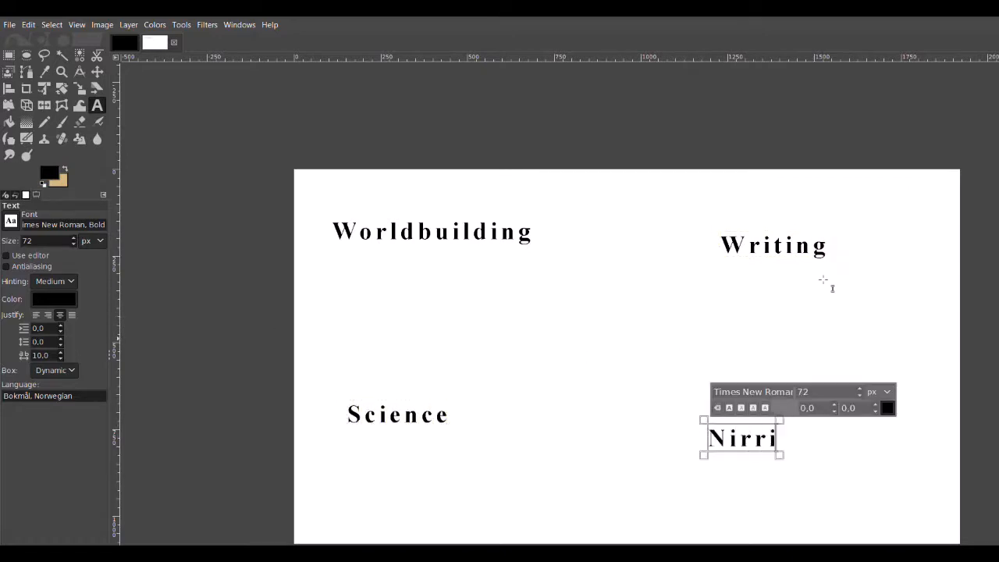
pyautogui.press('Escape')
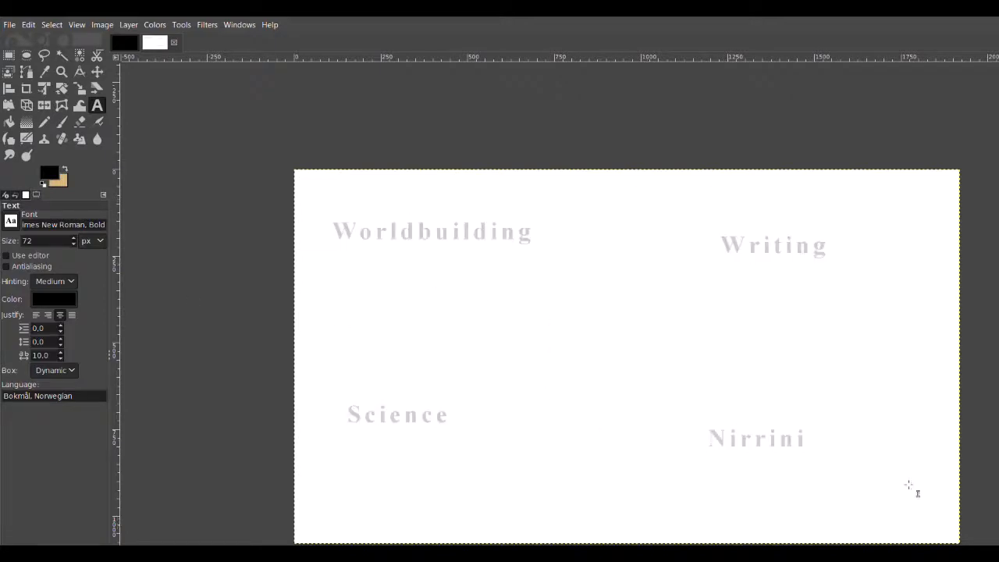
# Step: Trace the word "Worldbuilding" as one looping cursive vine line with the black Paintbrush at size 3
pyautogui.click(185, 540)
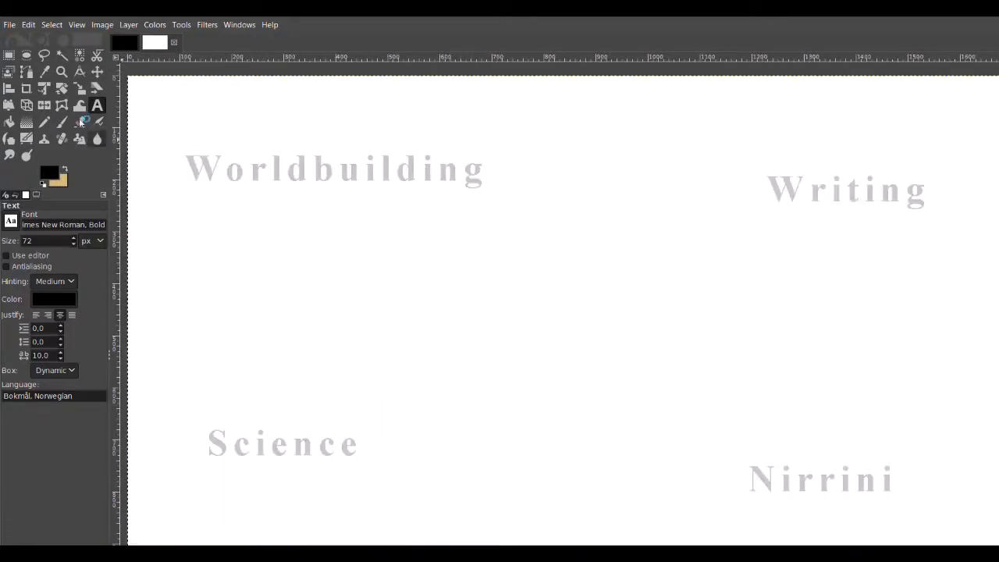
pyautogui.click(62, 122)
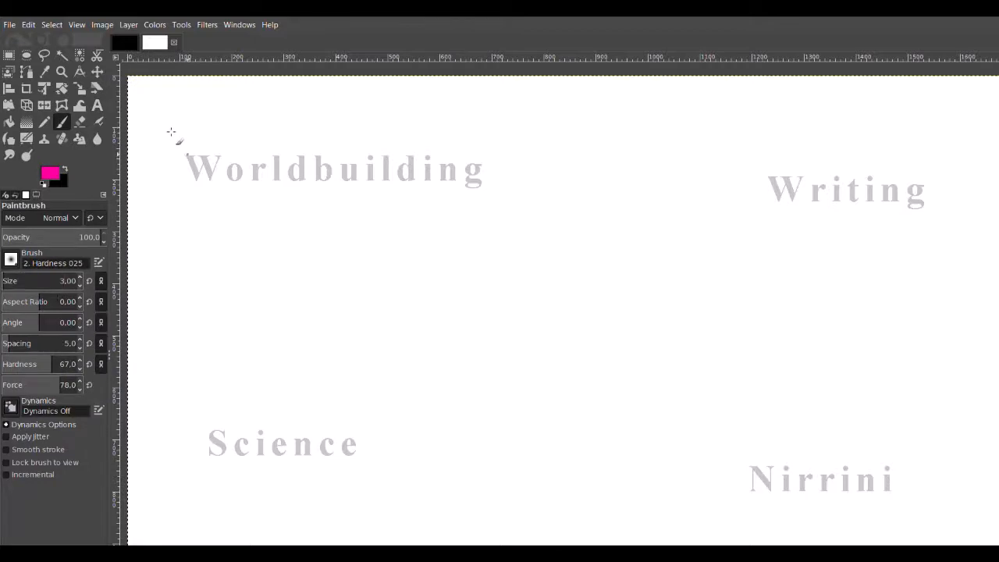
pyautogui.click(97, 105)
pyautogui.click(61, 121)
pyautogui.click(64, 169)
pyautogui.moveTo(187, 158)
pyautogui.mouseDown()
pyautogui.moveTo(204, 171)
pyautogui.moveTo(196, 158)
pyautogui.moveTo(216, 138)
pyautogui.moveTo(226, 153)
pyautogui.moveTo(250, 138)
pyautogui.moveTo(431, 145)
pyautogui.moveTo(492, 216)
pyautogui.mouseUp()
pyautogui.hotkey('ctrl', 'z')
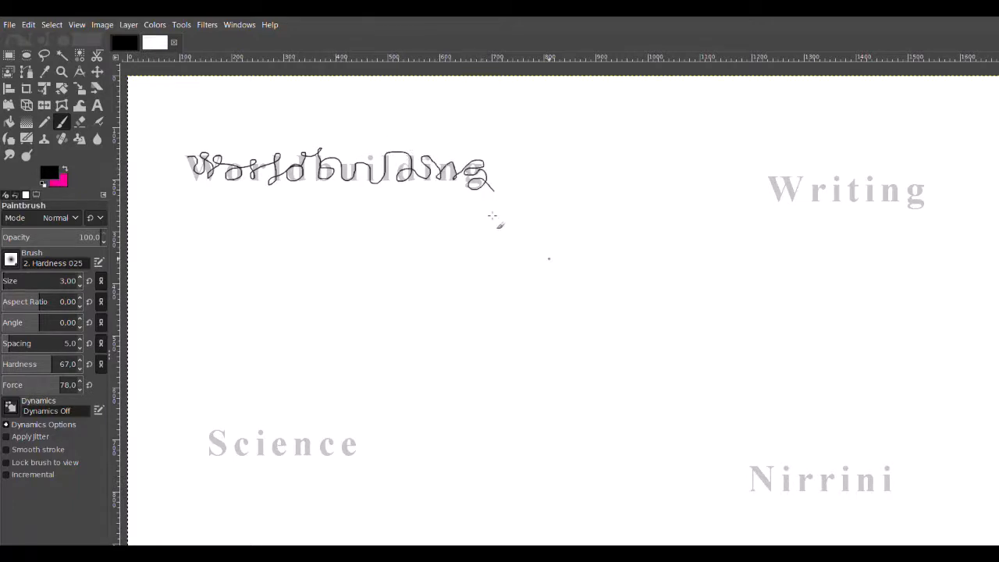
# Step: Draw small leaves along the vine lettering over "Worldb" and a small flower as the dot of the first "i"
pyautogui.scroll(2, 626, 183)
pyautogui.scroll(2, 908, 133)
pyautogui.hscroll(-6, 243, 167)
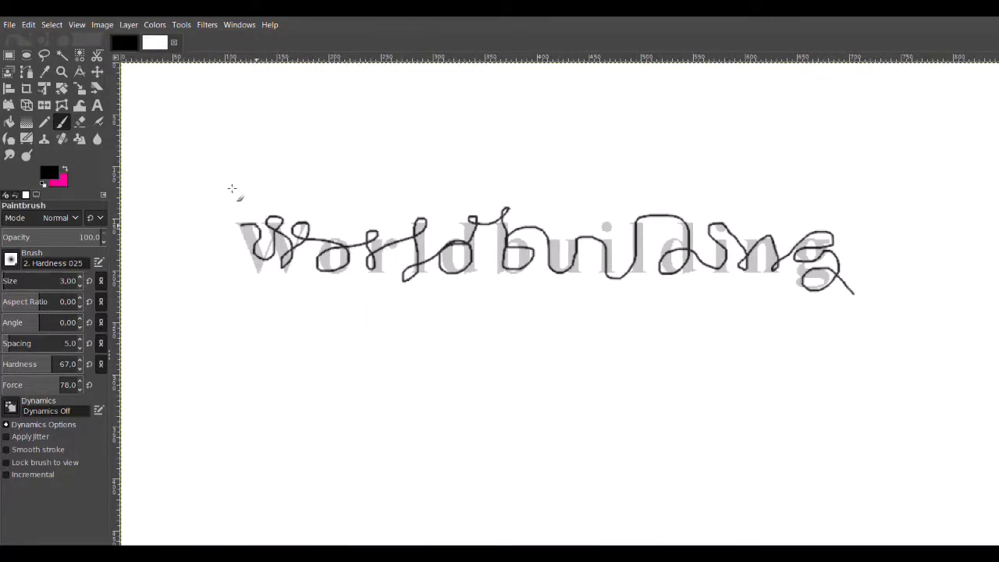
pyautogui.moveTo(232, 188)
pyautogui.mouseDown()
pyautogui.moveTo(264, 178)
pyautogui.moveTo(241, 170)
pyautogui.moveTo(219, 226)
pyautogui.moveTo(230, 209)
pyautogui.moveTo(200, 181)
pyautogui.mouseUp()
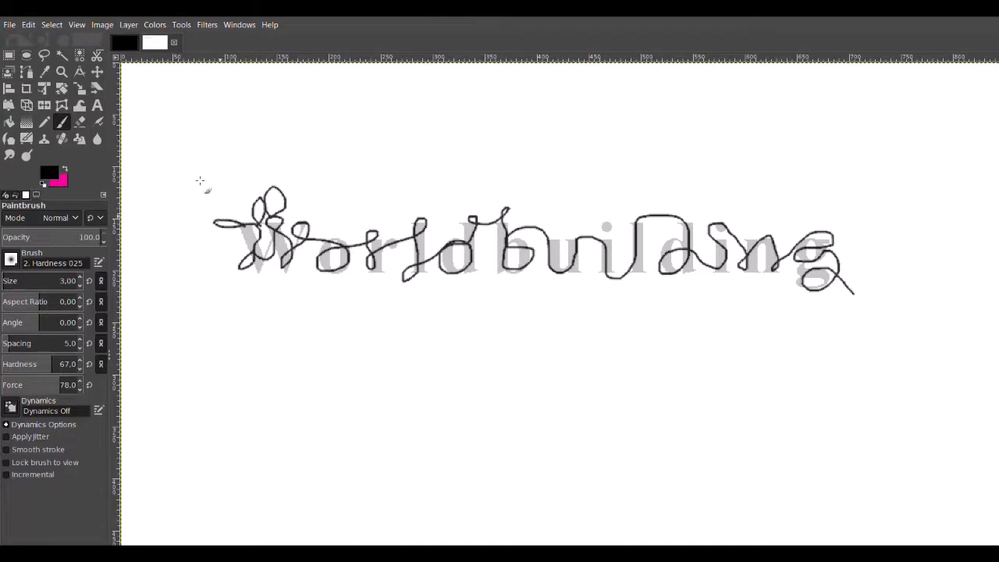
pyautogui.moveTo(258, 226)
pyautogui.mouseDown()
pyautogui.moveTo(302, 180)
pyautogui.moveTo(301, 264)
pyautogui.mouseUp()
pyautogui.moveTo(335, 212)
pyautogui.mouseDown()
pyautogui.moveTo(386, 225)
pyautogui.moveTo(383, 277)
pyautogui.moveTo(418, 211)
pyautogui.mouseUp()
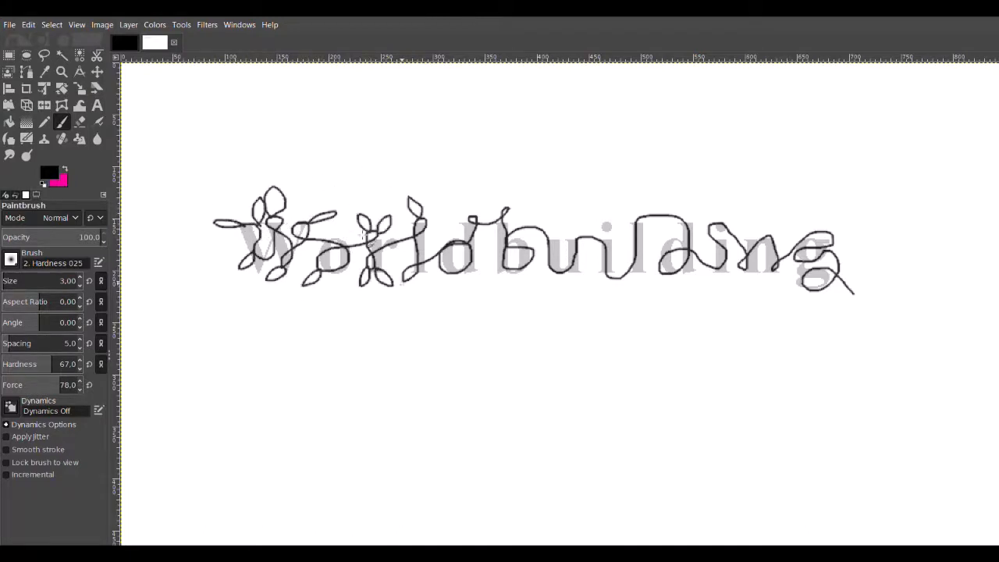
pyautogui.moveTo(406, 277); pyautogui.dragTo(404, 281)
pyautogui.moveTo(423, 182)
pyautogui.mouseDown()
pyautogui.moveTo(468, 167)
pyautogui.moveTo(465, 176)
pyautogui.moveTo(537, 201)
pyautogui.mouseUp()
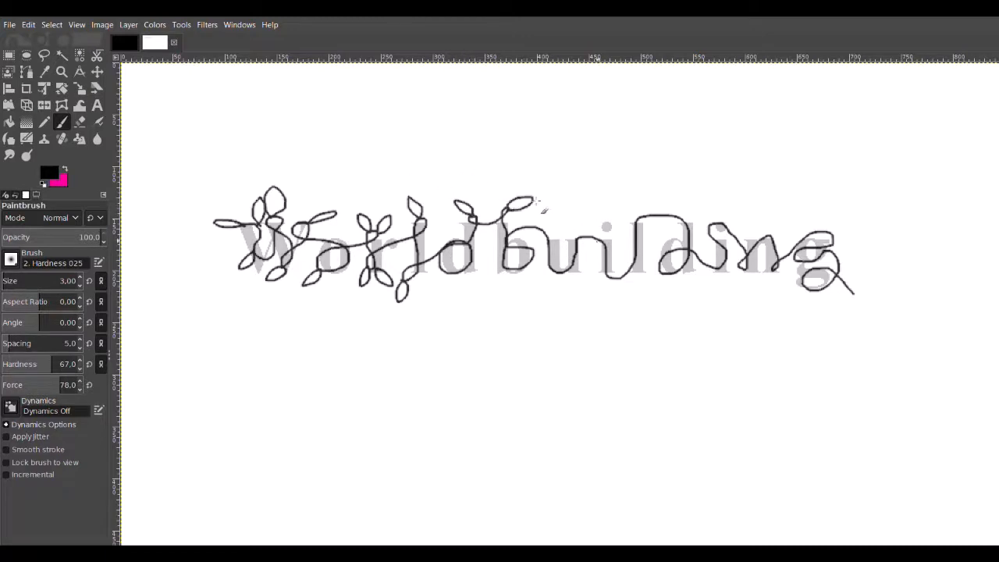
pyautogui.moveTo(601, 230); pyautogui.dragTo(545, 231)
pyautogui.moveTo(548, 239)
pyautogui.mouseDown()
pyautogui.moveTo(534, 249)
pyautogui.moveTo(548, 240)
pyautogui.mouseUp()
pyautogui.moveTo(469, 265); pyautogui.dragTo(505, 270)
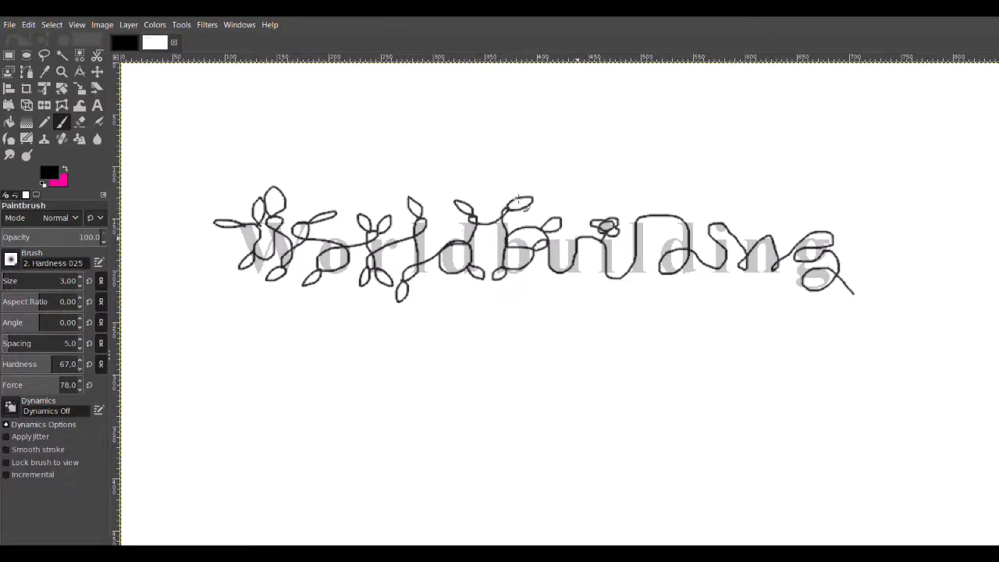
# Step: Continue the small leaves along the vine lettering from the "u" to the tail of the final "g" in "Worldbuilding"
pyautogui.moveTo(611, 277); pyautogui.dragTo(562, 273)
pyautogui.moveTo(639, 215)
pyautogui.mouseDown()
pyautogui.moveTo(624, 203)
pyautogui.moveTo(638, 216)
pyautogui.mouseUp()
pyautogui.moveTo(683, 216); pyautogui.dragTo(683, 217)
pyautogui.moveTo(662, 271); pyautogui.dragTo(653, 282)
pyautogui.moveTo(708, 229); pyautogui.dragTo(712, 226)
pyautogui.moveTo(727, 269); pyautogui.dragTo(721, 280)
pyautogui.moveTo(745, 269); pyautogui.dragTo(751, 283)
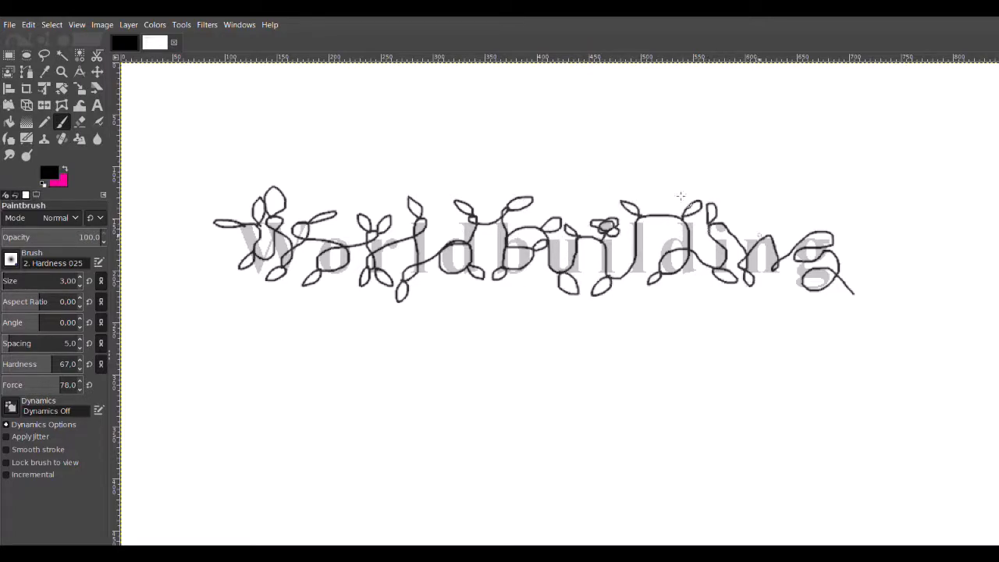
pyautogui.moveTo(768, 236); pyautogui.dragTo(775, 270)
pyautogui.moveTo(833, 234); pyautogui.dragTo(817, 231)
pyautogui.moveTo(797, 261); pyautogui.dragTo(835, 252)
pyautogui.moveTo(801, 283)
pyautogui.mouseDown()
pyautogui.moveTo(785, 300)
pyautogui.moveTo(801, 283)
pyautogui.mouseUp()
pyautogui.moveTo(852, 293); pyautogui.dragTo(852, 295)
# Step: Paint small handwritten letters from a to m over the "W" and "r" of "Writing" with the black Paintbrush at size 3
pyautogui.click(96, 105)
pyautogui.scroll(-2, 133, 89)
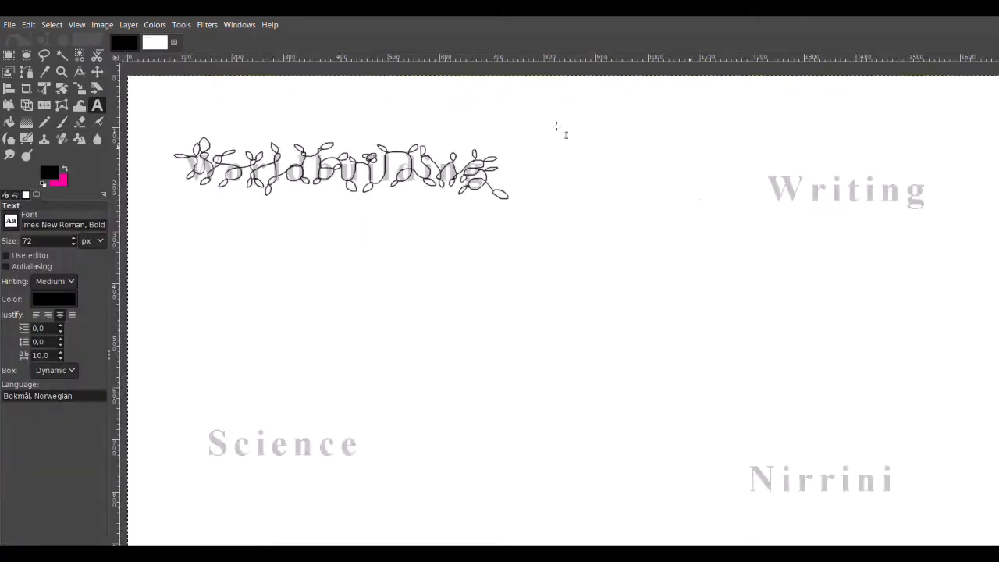
pyautogui.scroll(2, 910, 281)
pyautogui.press('p')
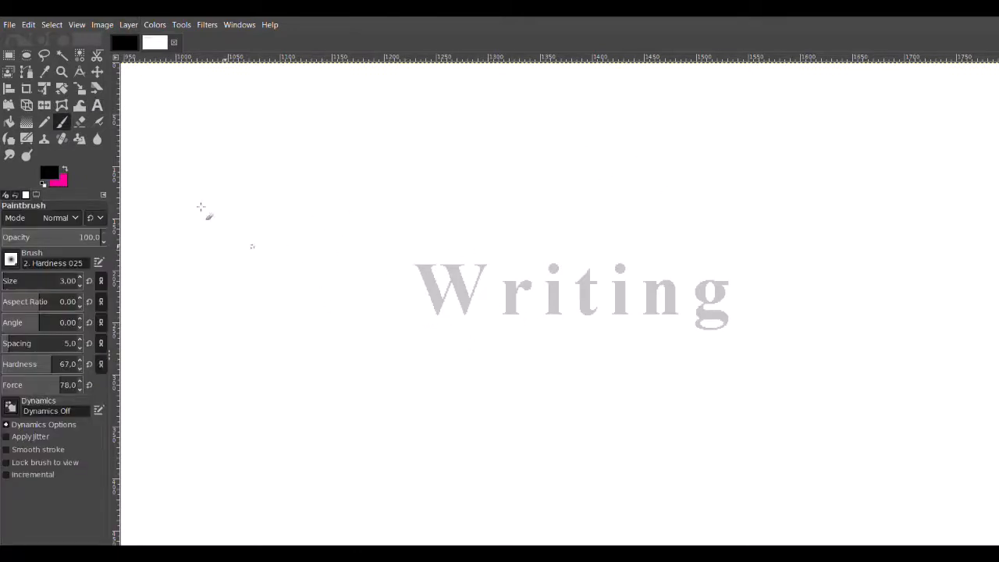
pyautogui.moveTo(386, 224)
pyautogui.mouseDown()
pyautogui.moveTo(394, 250)
pyautogui.moveTo(413, 225)
pyautogui.moveTo(418, 241)
pyautogui.moveTo(438, 213)
pyautogui.mouseUp()
pyautogui.moveTo(505, 275); pyautogui.dragTo(515, 287)
pyautogui.moveTo(509, 284); pyautogui.dragTo(528, 310)
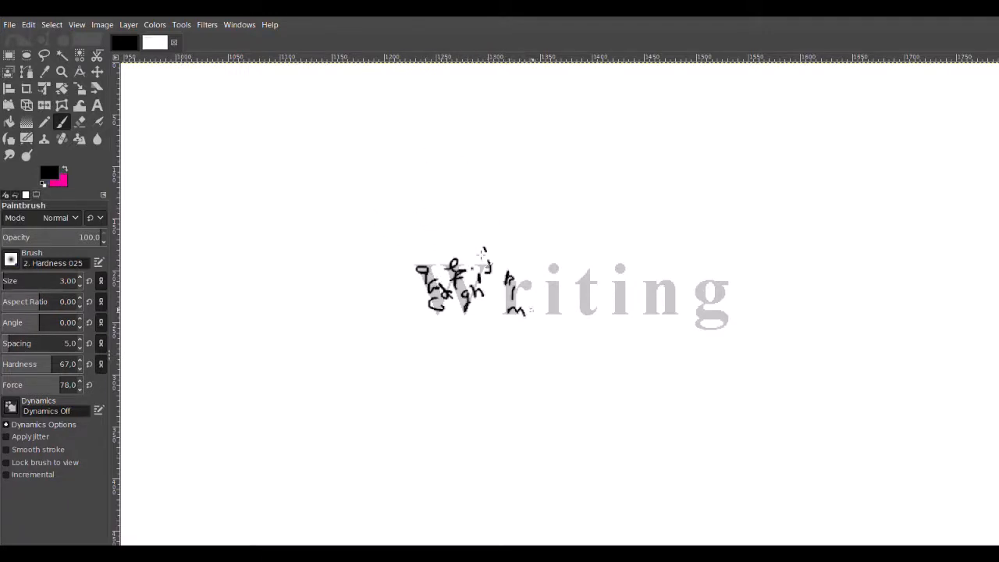
# Step: Fill the rest of "Writing" with handwritten letters n to z and digits 1 to 8, checking the result without the grey guide
pyautogui.moveTo(494, 227)
pyautogui.mouseDown()
pyautogui.moveTo(491, 250)
pyautogui.moveTo(503, 254)
pyautogui.moveTo(525, 234)
pyautogui.moveTo(540, 271)
pyautogui.mouseUp()
pyautogui.moveTo(616, 262)
pyautogui.mouseDown()
pyautogui.moveTo(632, 311)
pyautogui.moveTo(734, 287)
pyautogui.mouseUp()
pyautogui.moveTo(713, 293); pyautogui.dragTo(720, 306)
pyautogui.moveTo(703, 283); pyautogui.dragTo(699, 320)
pyautogui.moveTo(725, 311); pyautogui.dragTo(720, 320)
pyautogui.moveTo(716, 325)
pyautogui.mouseDown()
pyautogui.moveTo(723, 334)
pyautogui.moveTo(705, 326)
pyautogui.mouseUp()
pyautogui.click(936, 504)
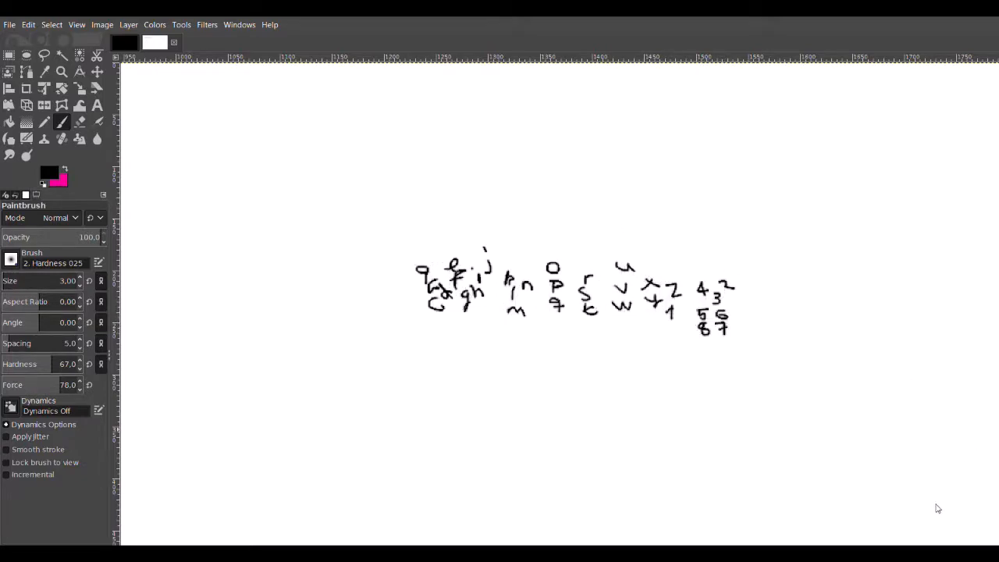
pyautogui.click(936, 504)
# Step: Using brush size 1 and hardness 100, fill the gaps in "Writi" with tiny handwritten characters
pyautogui.scroll(2, 629, 358)
pyautogui.doubleClick(80, 285)
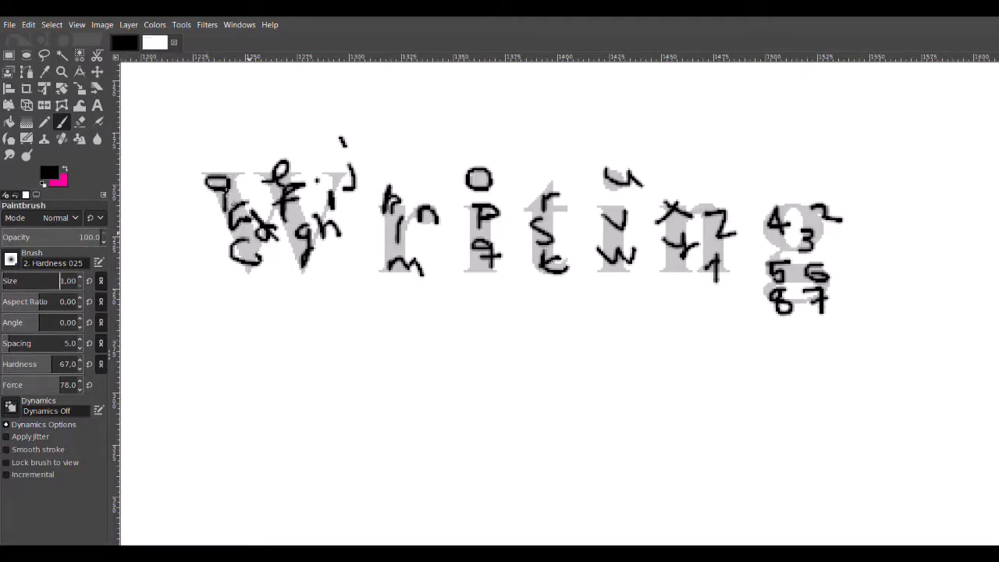
pyautogui.moveTo(54, 362); pyautogui.dragTo(83, 362)
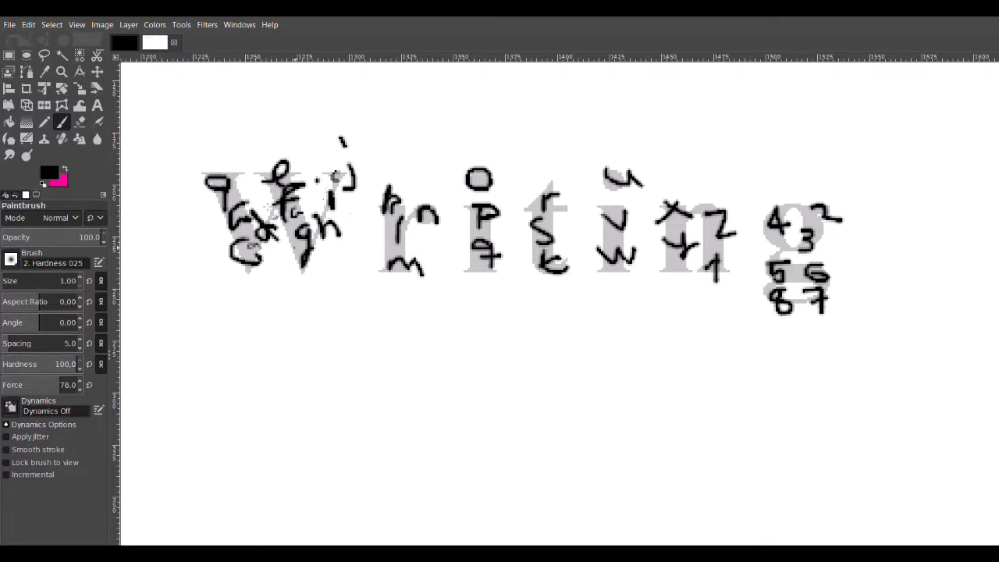
pyautogui.moveTo(295, 248); pyautogui.dragTo(299, 249)
pyautogui.moveTo(383, 228); pyautogui.dragTo(391, 228)
pyautogui.moveTo(384, 249); pyautogui.dragTo(415, 246)
pyautogui.moveTo(469, 222); pyautogui.dragTo(480, 269)
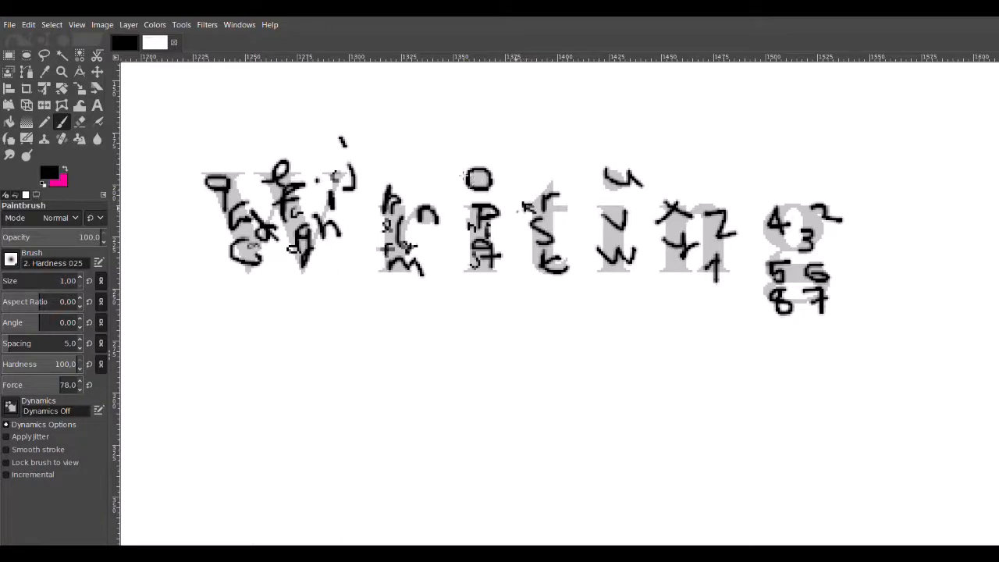
pyautogui.moveTo(553, 206); pyautogui.dragTo(563, 208)
pyautogui.moveTo(546, 224); pyautogui.dragTo(536, 255)
pyautogui.moveTo(606, 208)
pyautogui.mouseDown()
pyautogui.moveTo(615, 212)
pyautogui.moveTo(611, 275)
pyautogui.moveTo(624, 273)
pyautogui.mouseUp()
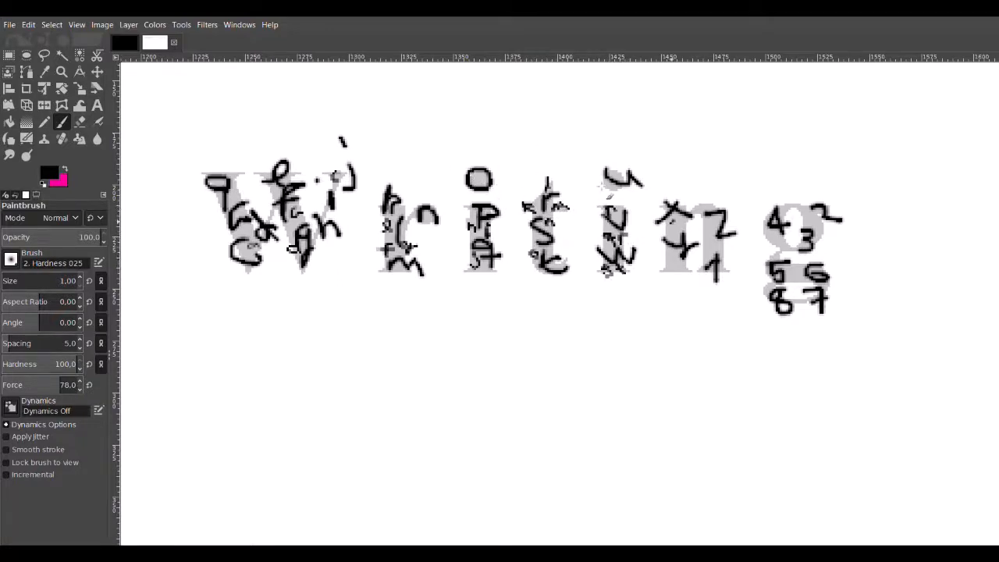
# Step: Fill the gaps in the "n" and "g" of "Writing" with tiny characters, checking the lettering without the grey guide
pyautogui.moveTo(672, 222)
pyautogui.mouseDown()
pyautogui.moveTo(685, 229)
pyautogui.moveTo(668, 262)
pyautogui.moveTo(686, 270)
pyautogui.mouseUp()
pyautogui.moveTo(700, 205)
pyautogui.mouseDown()
pyautogui.moveTo(711, 211)
pyautogui.moveTo(718, 251)
pyautogui.moveTo(773, 245)
pyautogui.mouseUp()
pyautogui.moveTo(783, 204); pyautogui.dragTo(818, 228)
pyautogui.moveTo(780, 254)
pyautogui.mouseDown()
pyautogui.moveTo(793, 248)
pyautogui.moveTo(806, 268)
pyautogui.mouseUp()
pyautogui.moveTo(793, 307)
pyautogui.mouseDown()
pyautogui.moveTo(806, 300)
pyautogui.moveTo(774, 294)
pyautogui.mouseUp()
pyautogui.moveTo(823, 280); pyautogui.dragTo(830, 295)
pyautogui.click(927, 507)
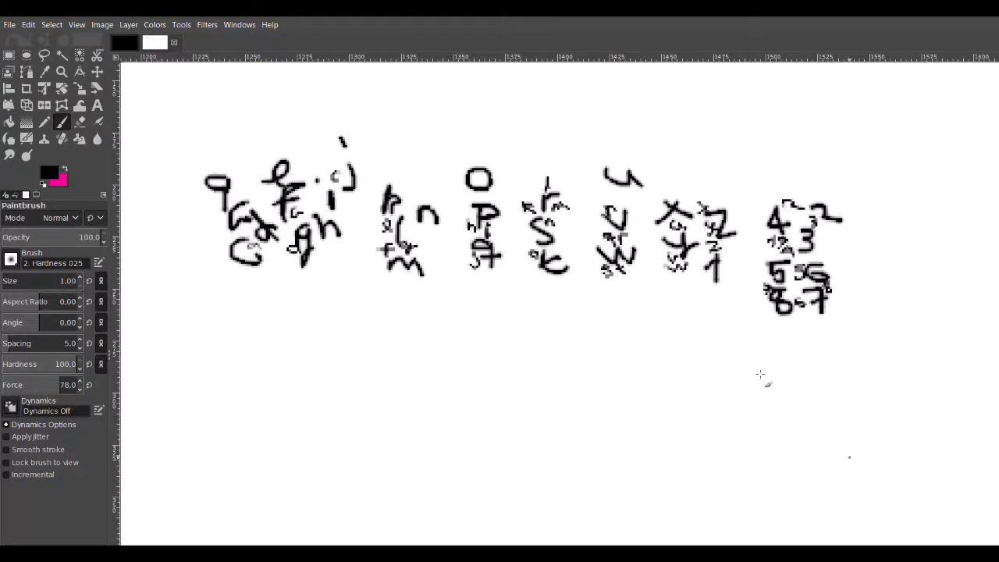
pyautogui.click(934, 512)
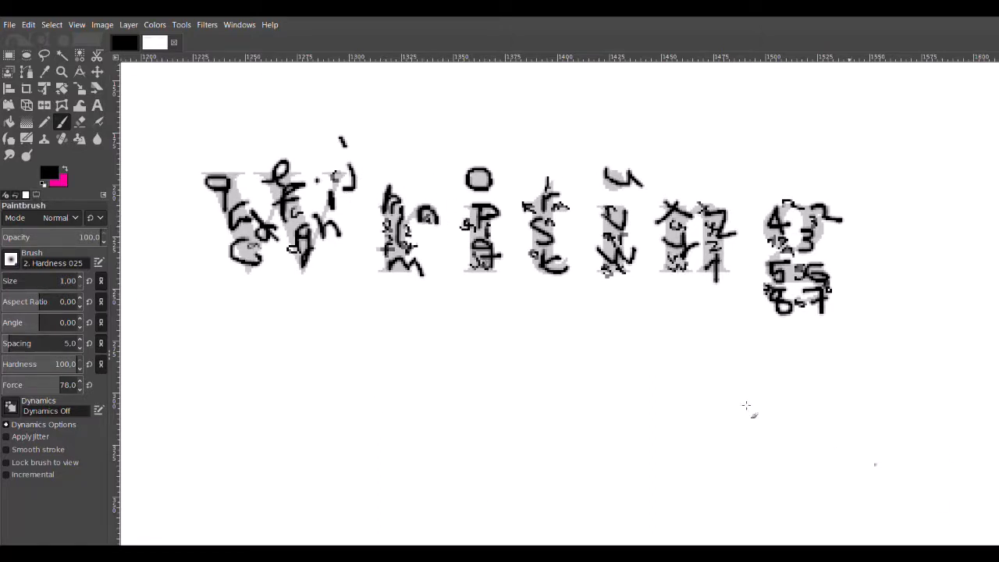
# Step: Hide the grey guide text of "Writing" and "Worldbuilding" so only the painted lettering shows
pyautogui.click(925, 509)
pyautogui.scroll(-4, 624, 359)
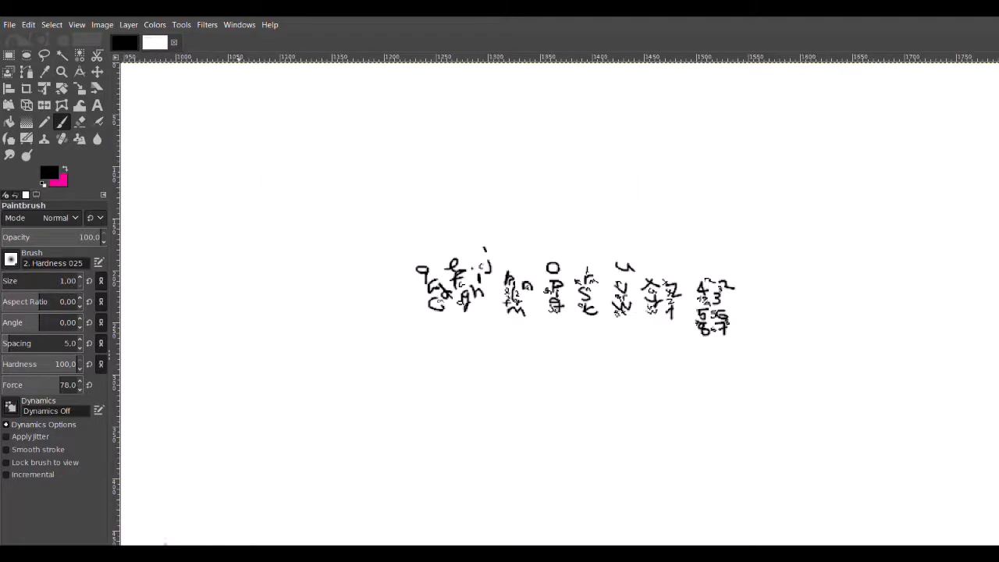
pyautogui.click(930, 516)
pyautogui.click(933, 516)
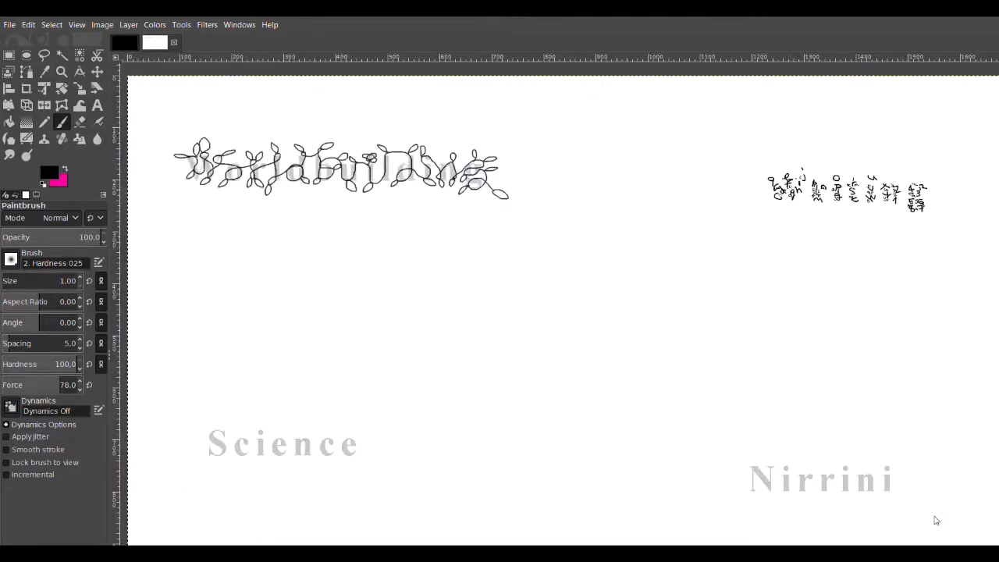
pyautogui.click(933, 516)
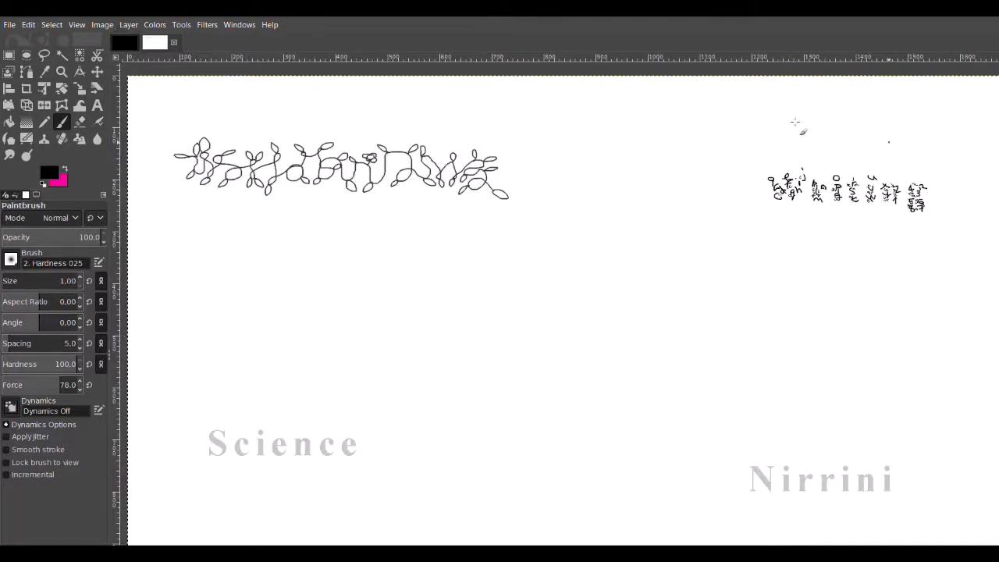
# Step: Draw three arrows fanning out from the upper end of the "S" in "Science", using a size 2 brush for the last one
pyautogui.scroll(5, 169, 466)
pyautogui.scroll(-3, 185, 538)
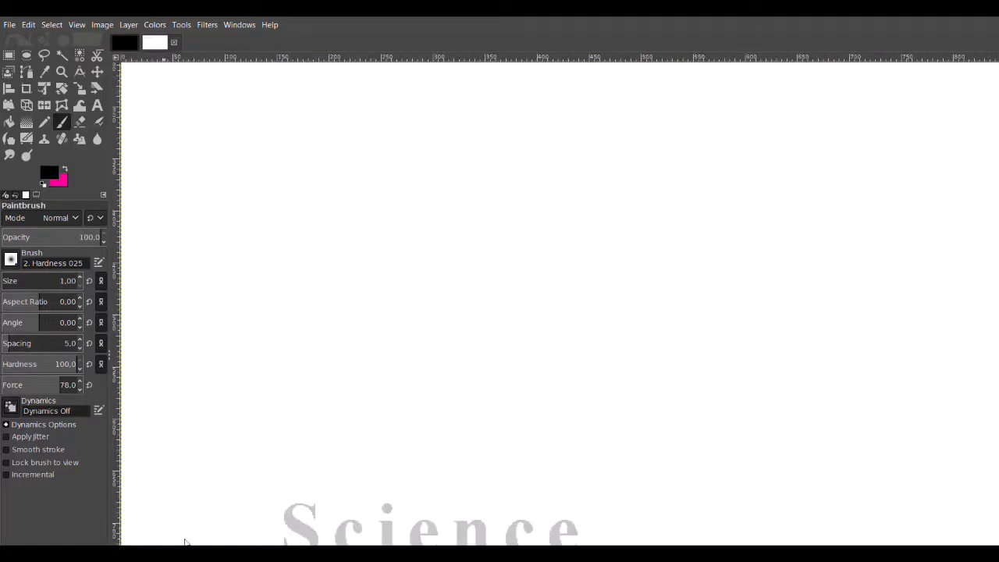
pyautogui.scroll(3, 711, 212)
pyautogui.scroll(-2, 906, 262)
pyautogui.hscroll(-5, 350, 535)
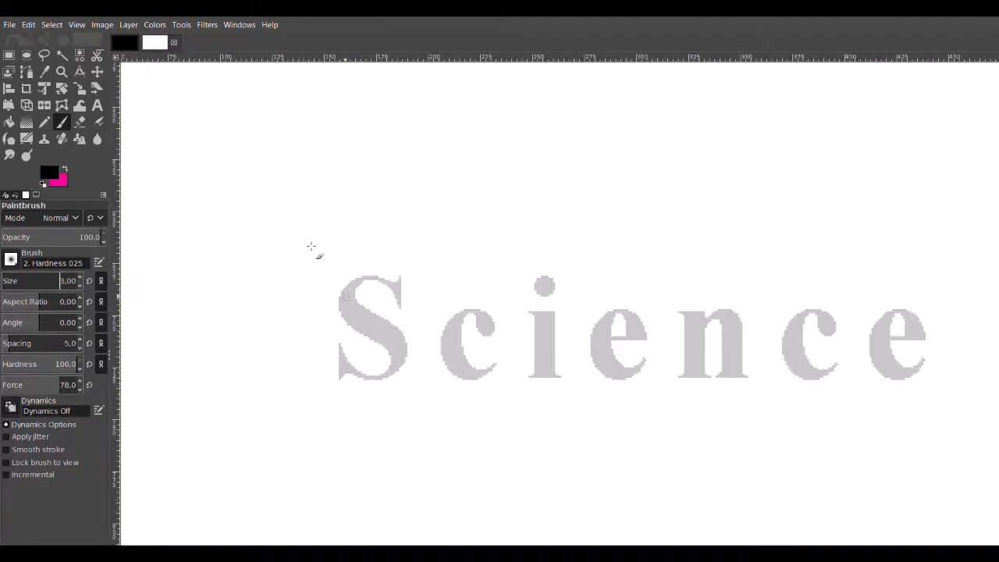
pyautogui.moveTo(349, 294); pyautogui.dragTo(374, 229)
pyautogui.moveTo(295, 262); pyautogui.dragTo(351, 285)
pyautogui.moveTo(295, 263)
pyautogui.mouseDown()
pyautogui.moveTo(305, 270)
pyautogui.moveTo(304, 256)
pyautogui.mouseUp()
pyautogui.moveTo(375, 229); pyautogui.dragTo(387, 241)
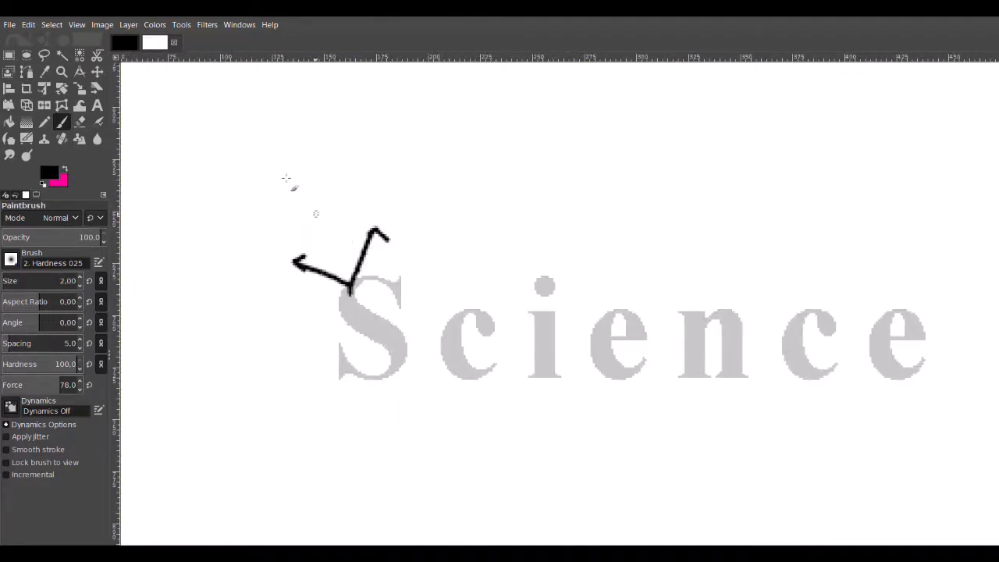
pyautogui.hotkey('ctrl', 'z')
pyautogui.moveTo(315, 208)
pyautogui.mouseDown()
pyautogui.moveTo(352, 266)
pyautogui.moveTo(351, 284)
pyautogui.moveTo(313, 219)
pyautogui.mouseUp()
# Step: Build the "S" body from concentric rings, a crystal-like shape, a leafy twig and a small looped figure at its base
pyautogui.moveTo(365, 324)
pyautogui.mouseDown()
pyautogui.moveTo(343, 300)
pyautogui.moveTo(349, 326)
pyautogui.mouseUp()
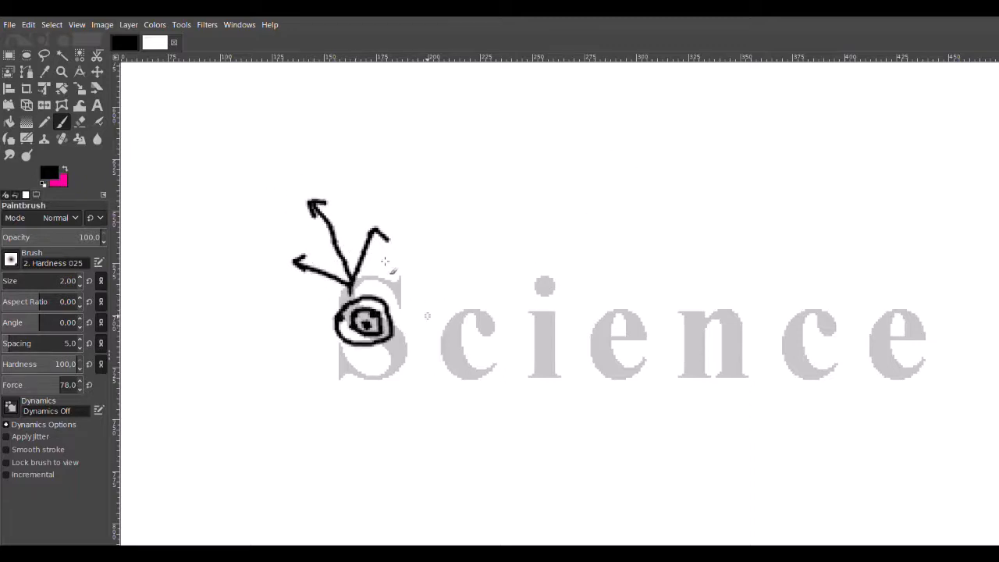
pyautogui.moveTo(375, 278)
pyautogui.mouseDown()
pyautogui.moveTo(411, 297)
pyautogui.moveTo(377, 284)
pyautogui.moveTo(399, 299)
pyautogui.mouseUp()
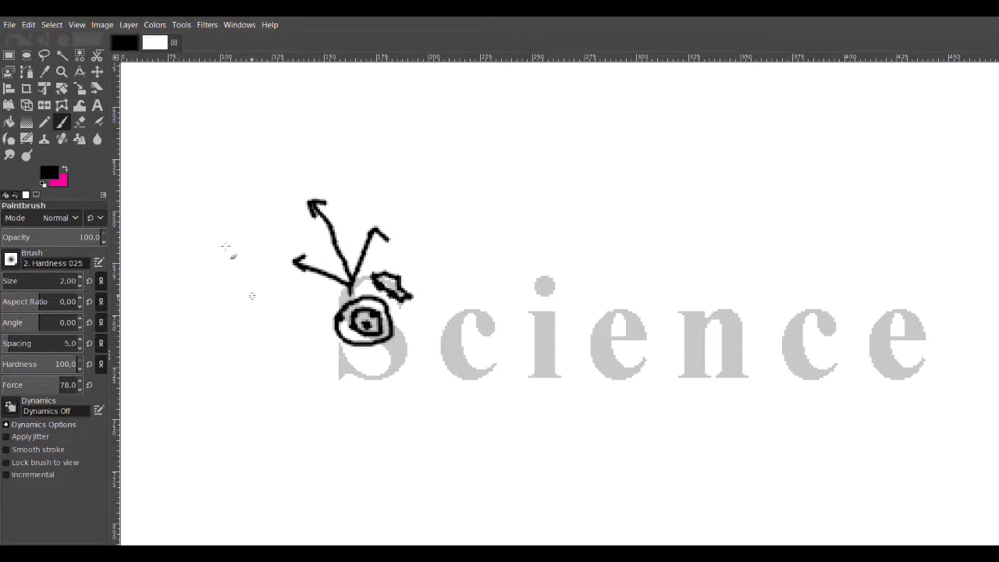
pyautogui.moveTo(382, 376); pyautogui.dragTo(432, 334)
pyautogui.moveTo(395, 363); pyautogui.dragTo(421, 357)
pyautogui.moveTo(341, 365)
pyautogui.mouseDown()
pyautogui.moveTo(354, 361)
pyautogui.moveTo(378, 380)
pyautogui.mouseUp()
pyautogui.moveTo(357, 363)
pyautogui.mouseDown()
pyautogui.moveTo(370, 361)
pyautogui.moveTo(363, 380)
pyautogui.mouseUp()
pyautogui.moveTo(356, 367); pyautogui.dragTo(344, 379)
# Step: Trace the "c" of "Science" with dots linked by line segments, and the "i" with wavy vertical lines and an oval dot
pyautogui.press('1')
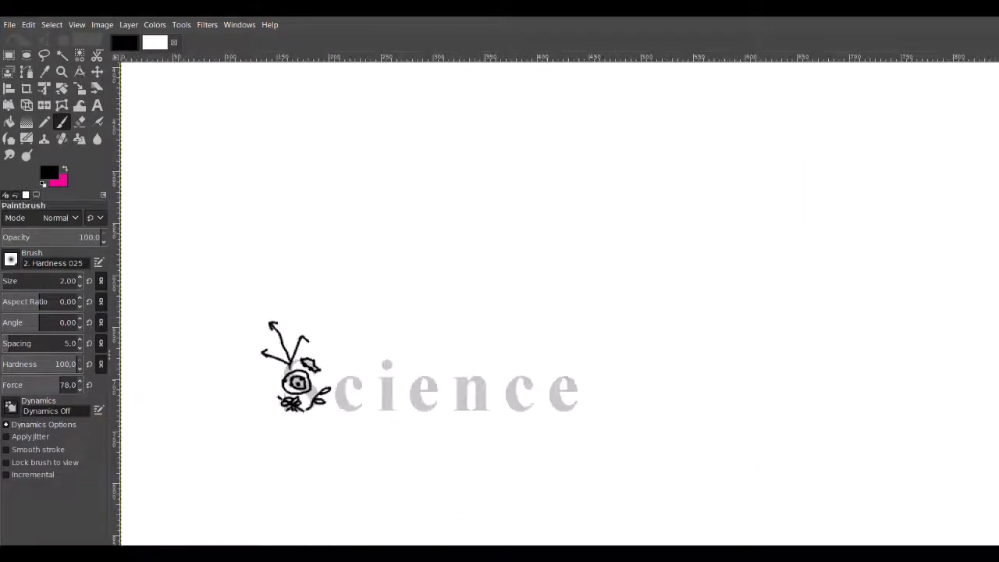
pyautogui.press('2')
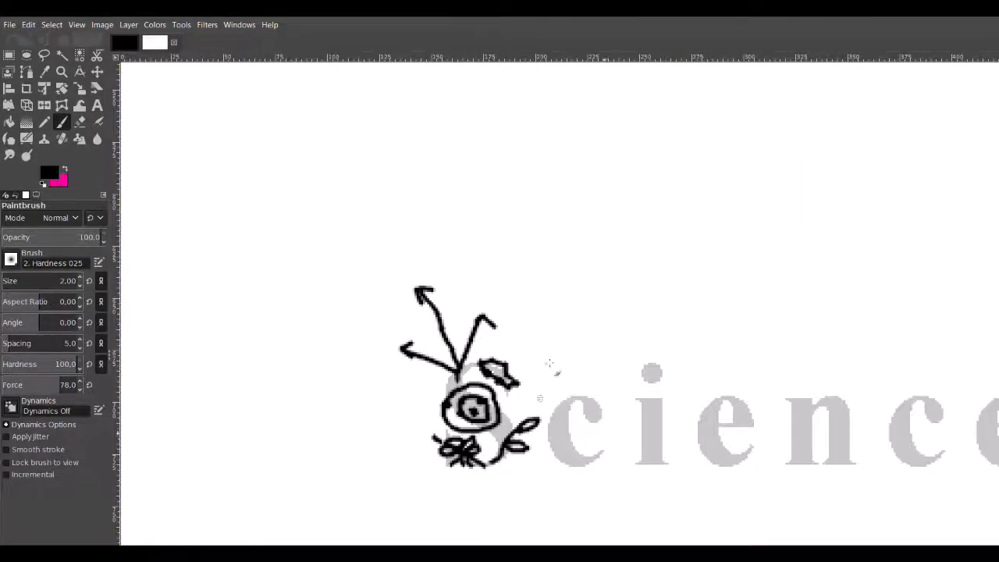
pyautogui.moveTo(566, 412)
pyautogui.mouseDown()
pyautogui.moveTo(555, 445)
pyautogui.moveTo(580, 456)
pyautogui.mouseUp()
pyautogui.moveTo(558, 455)
pyautogui.mouseDown()
pyautogui.moveTo(589, 468)
pyautogui.moveTo(608, 451)
pyautogui.mouseUp()
pyautogui.moveTo(598, 415)
pyautogui.mouseDown()
pyautogui.moveTo(579, 395)
pyautogui.moveTo(556, 414)
pyautogui.mouseUp()
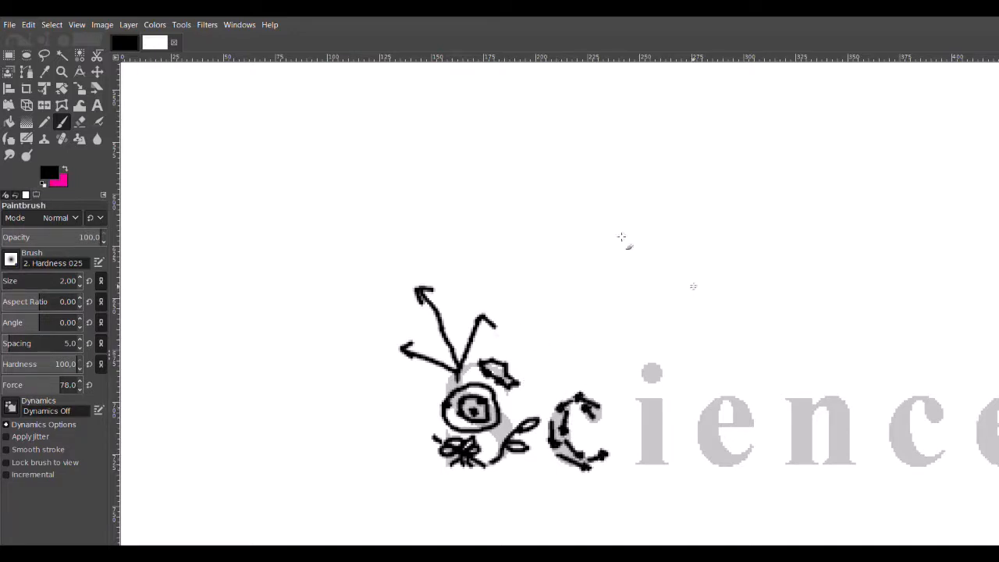
pyautogui.moveTo(662, 398)
pyautogui.mouseDown()
pyautogui.moveTo(662, 467)
pyautogui.moveTo(640, 465)
pyautogui.mouseUp()
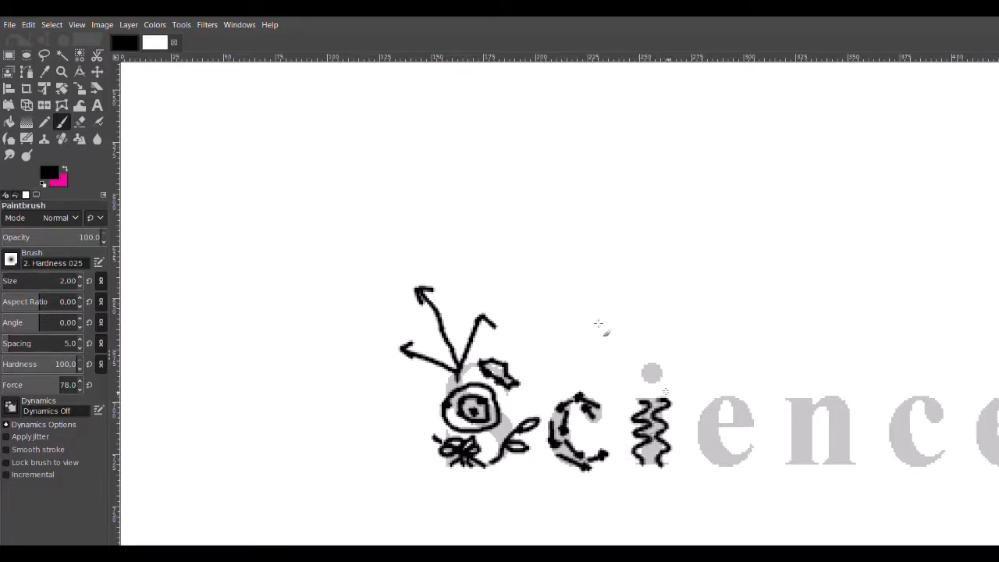
pyautogui.moveTo(648, 371); pyautogui.dragTo(655, 369)
# Step: Form the first "e" of "Science" from a cell-like blob, small circles and short dashes along its curve
pyautogui.moveTo(338, 551); pyautogui.dragTo(390, 551)
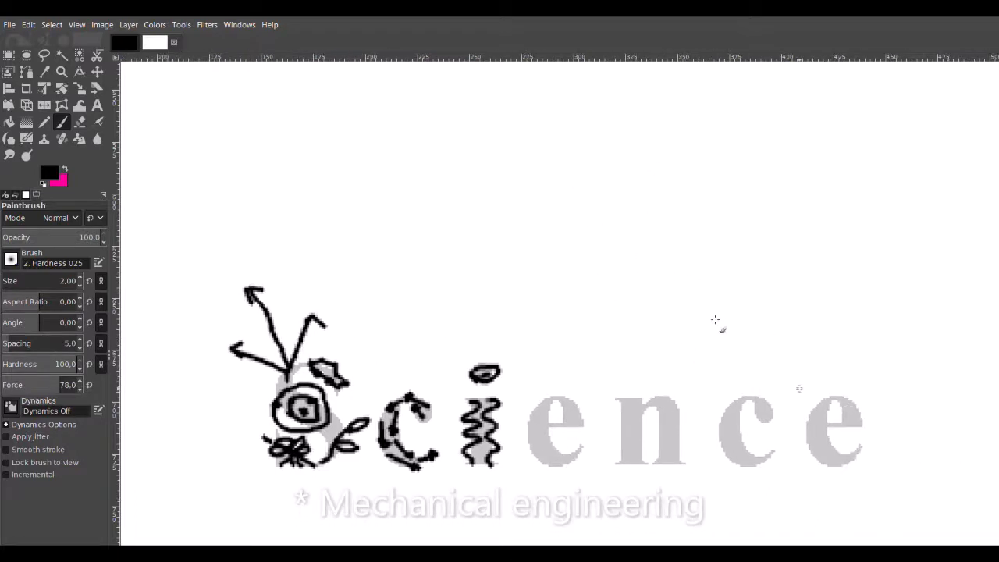
pyautogui.moveTo(569, 427)
pyautogui.mouseDown()
pyautogui.moveTo(586, 412)
pyautogui.moveTo(572, 426)
pyautogui.moveTo(531, 419)
pyautogui.mouseUp()
pyautogui.click(571, 415)
pyautogui.moveTo(544, 407); pyautogui.dragTo(544, 414)
pyautogui.moveTo(543, 428); pyautogui.dragTo(530, 439)
pyautogui.moveTo(533, 447); pyautogui.dragTo(539, 455)
pyautogui.moveTo(549, 445); pyautogui.dragTo(561, 468)
pyautogui.moveTo(557, 454); pyautogui.dragTo(566, 456)
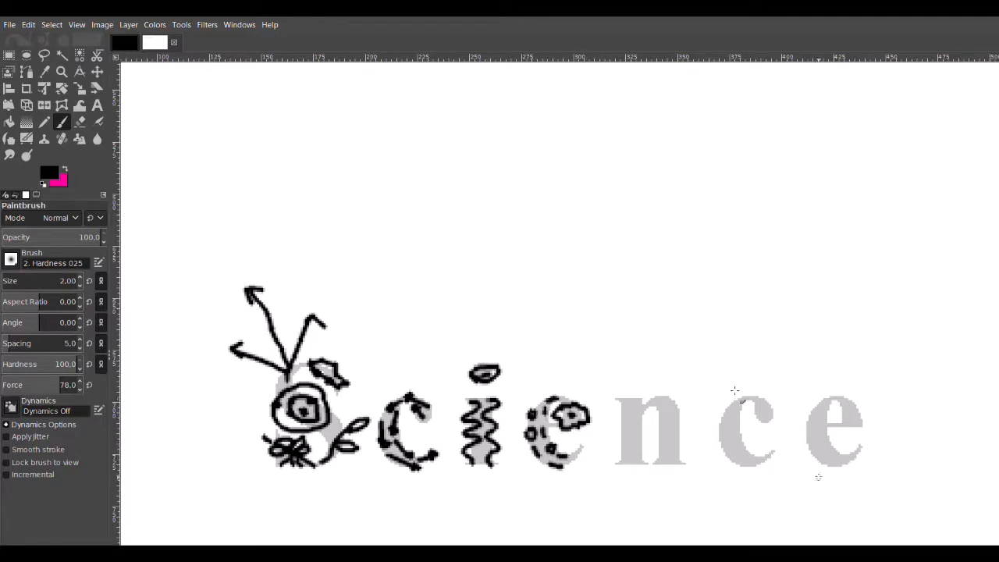
# Step: Form the left stem of the "n" in "Science" from a vertical stack of small X, Y and Z characters
pyautogui.moveTo(625, 450); pyautogui.dragTo(642, 461)
pyautogui.moveTo(641, 450)
pyautogui.mouseDown()
pyautogui.moveTo(626, 461)
pyautogui.moveTo(638, 443)
pyautogui.mouseUp()
pyautogui.moveTo(636, 434); pyautogui.dragTo(625, 443)
pyautogui.moveTo(623, 416); pyautogui.dragTo(633, 422)
pyautogui.moveTo(642, 416)
pyautogui.mouseDown()
pyautogui.moveTo(623, 425)
pyautogui.moveTo(642, 412)
pyautogui.mouseUp()
pyautogui.moveTo(623, 392)
pyautogui.mouseDown()
pyautogui.moveTo(640, 399)
pyautogui.moveTo(658, 465)
pyautogui.mouseUp()
# Step: Draw the right part of the "n" in "Science" as a table-like shape with a small box on it, undoing the last stray strokes
pyautogui.moveTo(679, 429); pyautogui.dragTo(679, 466)
pyautogui.moveTo(652, 429)
pyautogui.mouseDown()
pyautogui.moveTo(692, 428)
pyautogui.moveTo(680, 427)
pyautogui.mouseUp()
pyautogui.moveTo(669, 429); pyautogui.dragTo(670, 448)
pyautogui.moveTo(679, 442); pyautogui.dragTo(670, 448)
pyautogui.hotkey('ctrl', 'z')
pyautogui.hotkey('ctrl', 'z')
# Step: With brush size 1, form the final "e" of "Science" from small thin-lined pointed and rounded shapes
pyautogui.click(79, 285)
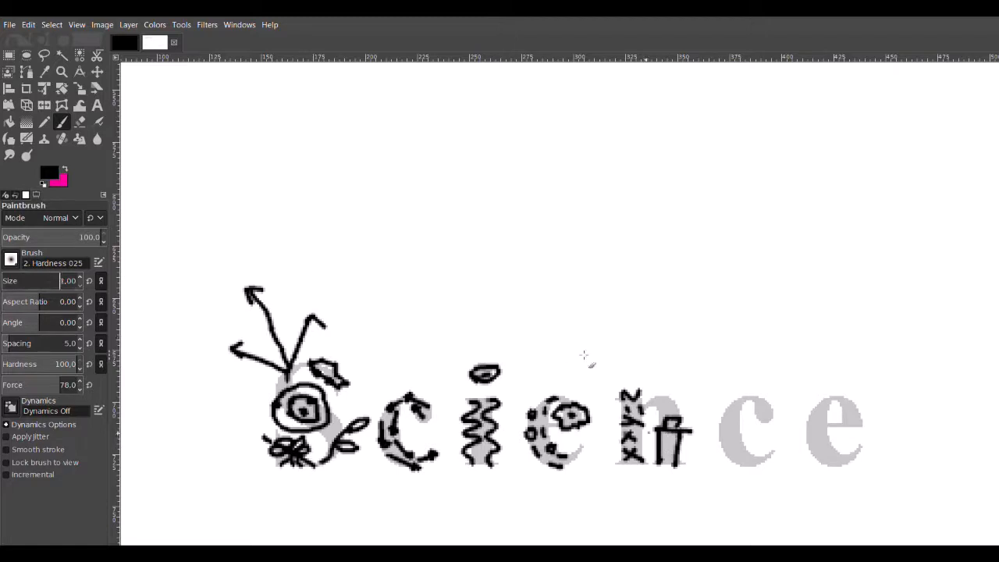
pyautogui.moveTo(650, 400); pyautogui.dragTo(651, 398)
pyautogui.hotkey('ctrl', 'z')
pyautogui.moveTo(843, 411); pyautogui.dragTo(843, 424)
pyautogui.moveTo(842, 407); pyautogui.dragTo(869, 401)
pyautogui.moveTo(826, 420)
pyautogui.mouseDown()
pyautogui.moveTo(810, 429)
pyautogui.moveTo(863, 427)
pyautogui.moveTo(838, 389)
pyautogui.mouseUp()
pyautogui.click(800, 455)
pyautogui.moveTo(829, 404)
pyautogui.mouseDown()
pyautogui.moveTo(821, 415)
pyautogui.moveTo(832, 450)
pyautogui.moveTo(809, 452)
pyautogui.moveTo(864, 456)
pyautogui.mouseUp()
pyautogui.hotkey('ctrl', 'z')
# Step: Set the brush size to 2 and form the second "c" of "Science" from a looped curl and short curved strokes
pyautogui.click(67, 279)
pyautogui.doubleClick(67, 281)
pyautogui.write('2')
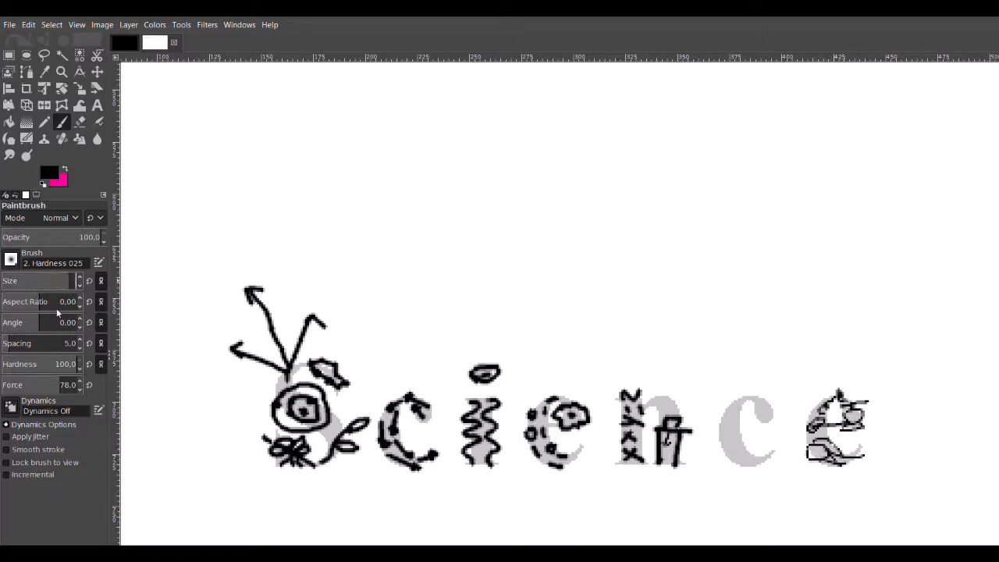
pyautogui.press('Return')
pyautogui.moveTo(769, 419)
pyautogui.mouseDown()
pyautogui.moveTo(714, 475)
pyautogui.moveTo(769, 454)
pyautogui.mouseUp()
pyautogui.moveTo(747, 458); pyautogui.dragTo(756, 454)
pyautogui.click(728, 448)
pyautogui.moveTo(768, 405); pyautogui.dragTo(739, 404)
# Step: Draw the diagonal of the "N" in "Nirrini" as a long pointed leaf with a midrib and side veins
pyautogui.scroll(-4, 188, 453)
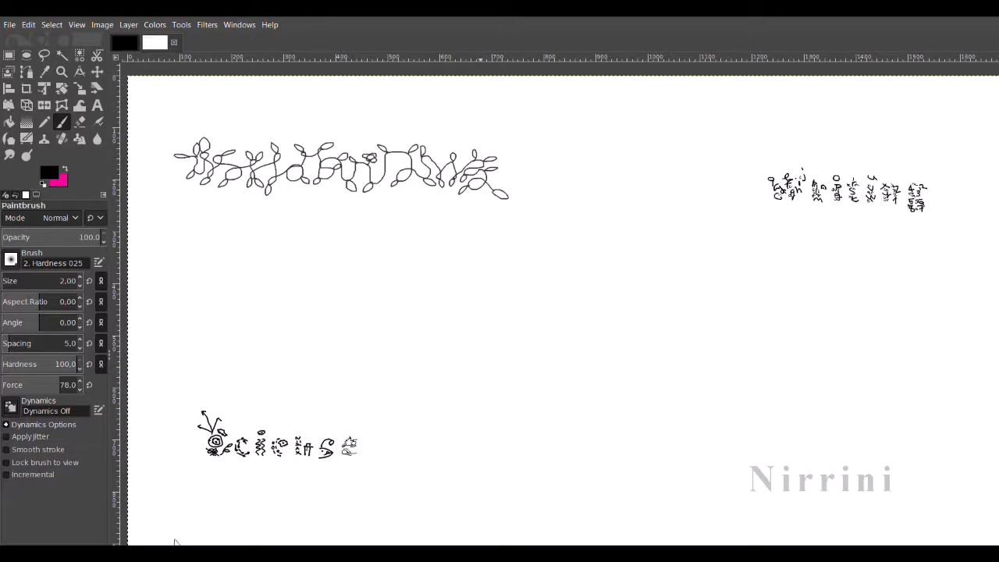
pyautogui.scroll(5, 175, 541)
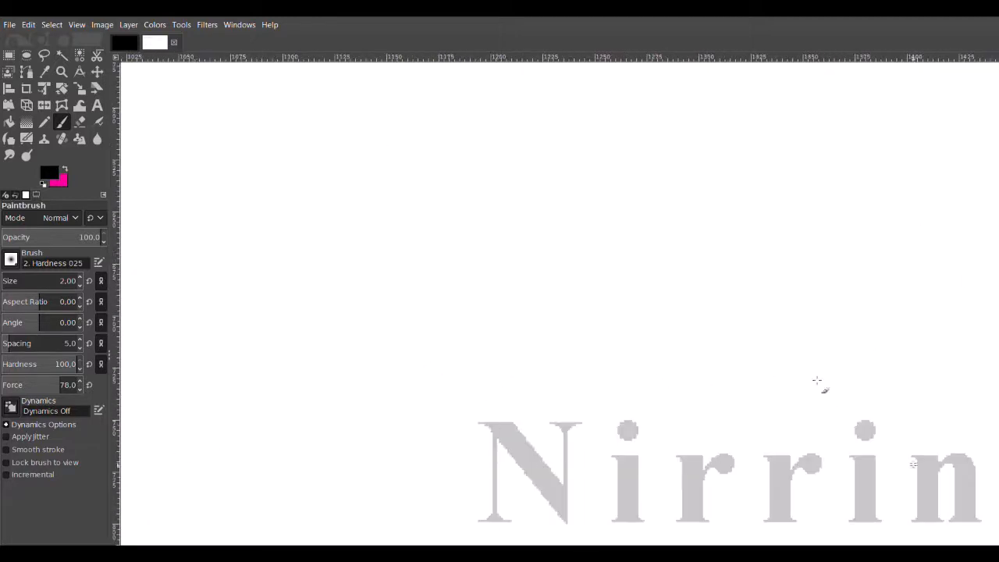
pyautogui.moveTo(497, 422); pyautogui.dragTo(577, 521)
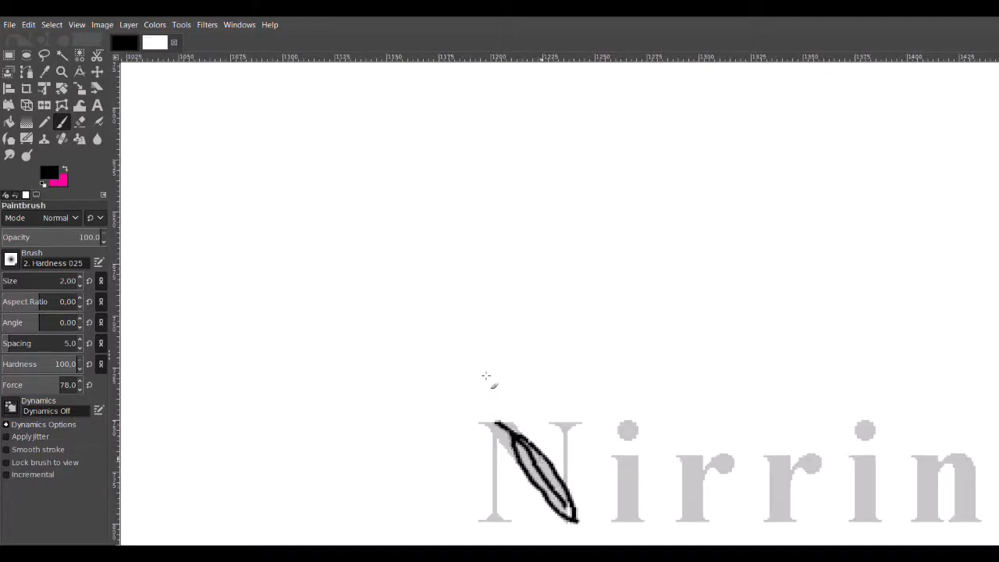
pyautogui.moveTo(535, 469); pyautogui.dragTo(548, 467)
pyautogui.moveTo(551, 487); pyautogui.dragTo(556, 477)
pyautogui.moveTo(535, 469); pyautogui.dragTo(528, 458)
pyautogui.moveTo(555, 496)
pyautogui.mouseDown()
pyautogui.moveTo(546, 483)
pyautogui.moveTo(572, 455)
pyautogui.moveTo(570, 488)
pyautogui.mouseUp()
pyautogui.moveTo(498, 424)
pyautogui.mouseDown()
pyautogui.moveTo(477, 446)
pyautogui.moveTo(483, 471)
pyautogui.moveTo(512, 436)
pyautogui.moveTo(482, 442)
pyautogui.moveTo(550, 523)
pyautogui.moveTo(498, 498)
pyautogui.mouseUp()
pyautogui.hotkey('ctrl', 'z')
# Step: Draw the right stem of the "N" as a small upright leaf with side veins
pyautogui.hotkey('ctrl', 'z')
# Step: Draw the first "i" of "Nirrini" as a jagged flame with a round sun and rays for its dot
pyautogui.hotkey('ctrl', 'z')
pyautogui.moveTo(563, 420)
pyautogui.mouseDown()
pyautogui.moveTo(579, 417)
pyautogui.moveTo(563, 478)
pyautogui.mouseUp()
pyautogui.hotkey('ctrl', 'z')
pyautogui.hotkey('ctrl', 'z')
pyautogui.moveTo(563, 469)
pyautogui.mouseDown()
pyautogui.moveTo(576, 425)
pyautogui.moveTo(563, 467)
pyautogui.mouseUp()
pyautogui.moveTo(564, 444); pyautogui.dragTo(558, 434)
pyautogui.moveTo(564, 443); pyautogui.dragTo(571, 436)
# Step: Draw the left stem of the "N" as a long narrow hanging leaf with veins
pyautogui.moveTo(496, 429); pyautogui.dragTo(496, 522)
pyautogui.moveTo(497, 437); pyautogui.dragTo(493, 542)
pyautogui.moveTo(498, 469); pyautogui.dragTo(492, 511)
pyautogui.moveTo(629, 496)
pyautogui.mouseDown()
pyautogui.moveTo(632, 521)
pyautogui.moveTo(655, 501)
pyautogui.moveTo(636, 455)
pyautogui.mouseUp()
pyautogui.hotkey('ctrl', 'z')
pyautogui.moveTo(628, 520)
pyautogui.mouseDown()
pyautogui.moveTo(611, 493)
pyautogui.moveTo(634, 453)
pyautogui.mouseUp()
pyautogui.moveTo(627, 420); pyautogui.dragTo(664, 415)
pyautogui.moveTo(616, 440); pyautogui.dragTo(603, 447)
pyautogui.moveTo(620, 411); pyautogui.dragTo(615, 401)
pyautogui.moveTo(642, 439); pyautogui.dragTo(659, 448)
# Step: Form the first "r" of "Nirrini" from a branching twig with looped leaves
pyautogui.moveTo(700, 487)
pyautogui.mouseDown()
pyautogui.moveTo(696, 522)
pyautogui.moveTo(681, 459)
pyautogui.mouseUp()
pyautogui.moveTo(698, 481)
pyautogui.mouseDown()
pyautogui.moveTo(728, 462)
pyautogui.moveTo(715, 465)
pyautogui.mouseUp()
pyautogui.moveTo(727, 460); pyautogui.dragTo(686, 457)
pyautogui.moveTo(691, 470)
pyautogui.mouseDown()
pyautogui.moveTo(681, 476)
pyautogui.moveTo(694, 475)
pyautogui.mouseUp()
pyautogui.moveTo(702, 500); pyautogui.dragTo(703, 502)
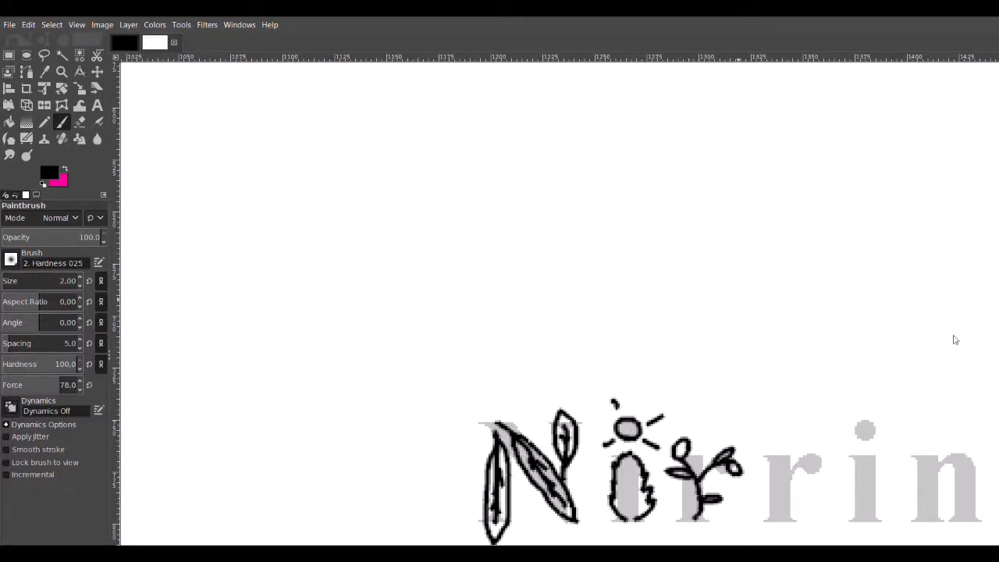
# Step: Draw the last "i" with a hexagonal snowflake dot at brush size 1 and an icicle-shaped stem at brush size 2
pyautogui.moveTo(809, 448)
pyautogui.mouseDown()
pyautogui.moveTo(813, 475)
pyautogui.moveTo(815, 455)
pyautogui.mouseUp()
pyautogui.hotkey('ctrl', 'z')
pyautogui.scroll(2, 726, 356)
pyautogui.hscroll(5, 692, 530)
pyautogui.moveTo(810, 492); pyautogui.dragTo(810, 516)
pyautogui.moveTo(871, 485); pyautogui.dragTo(881, 512)
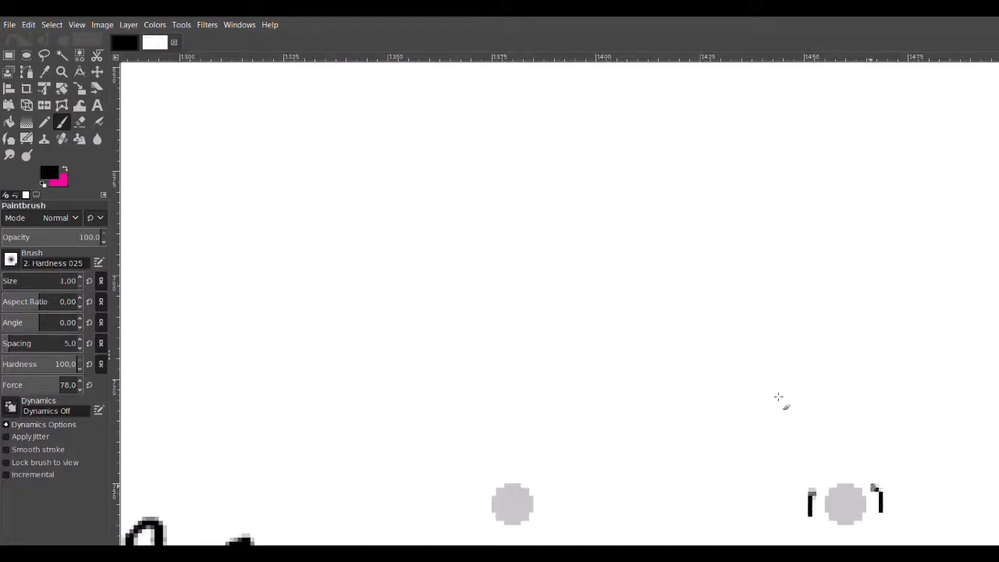
pyautogui.moveTo(807, 488); pyautogui.dragTo(871, 485)
pyautogui.moveTo(810, 519); pyautogui.dragTo(869, 526)
pyautogui.moveTo(856, 506); pyautogui.dragTo(874, 510)
pyautogui.moveTo(814, 506); pyautogui.dragTo(831, 502)
pyautogui.moveTo(838, 515); pyautogui.dragTo(834, 523)
pyautogui.scroll(-5, 908, 361)
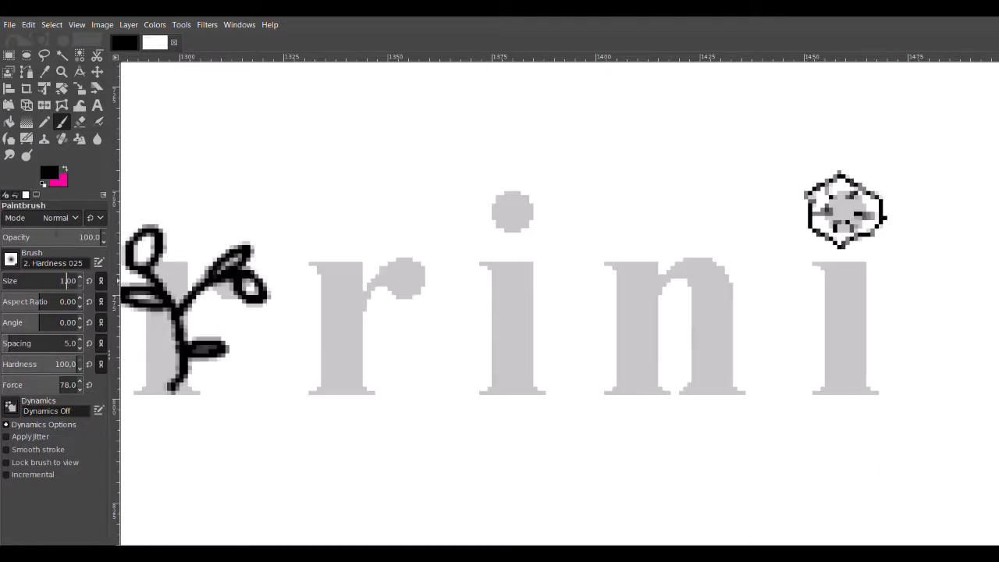
pyautogui.moveTo(812, 263)
pyautogui.mouseDown()
pyautogui.moveTo(858, 357)
pyautogui.moveTo(843, 397)
pyautogui.mouseUp()
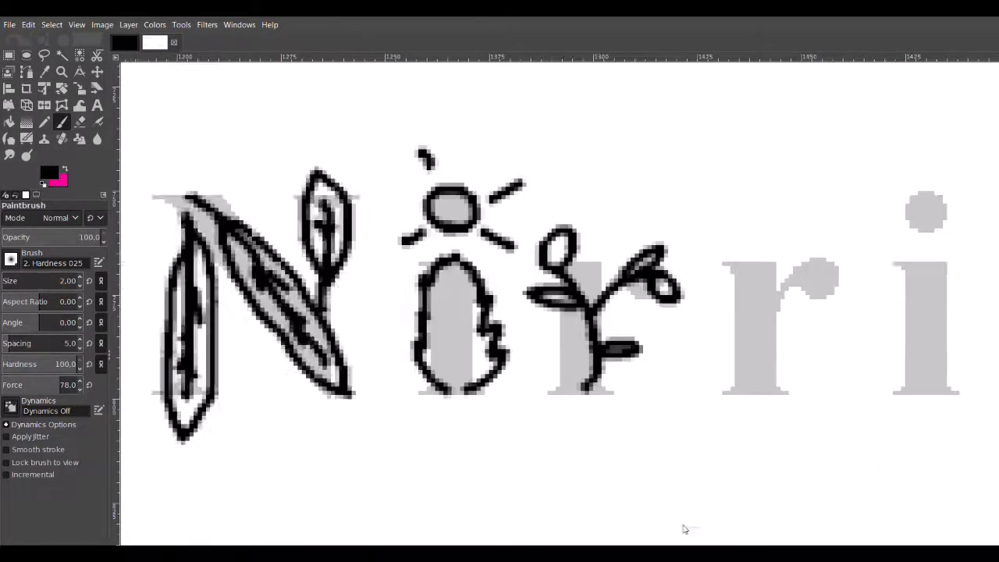
# Step: Draw the second "i" of "Nirrini" as a brick column with a hexagonal crystal for its dot
pyautogui.moveTo(683, 529); pyautogui.dragTo(698, 529)
pyautogui.moveTo(701, 186)
pyautogui.mouseDown()
pyautogui.moveTo(734, 226)
pyautogui.moveTo(704, 184)
pyautogui.mouseUp()
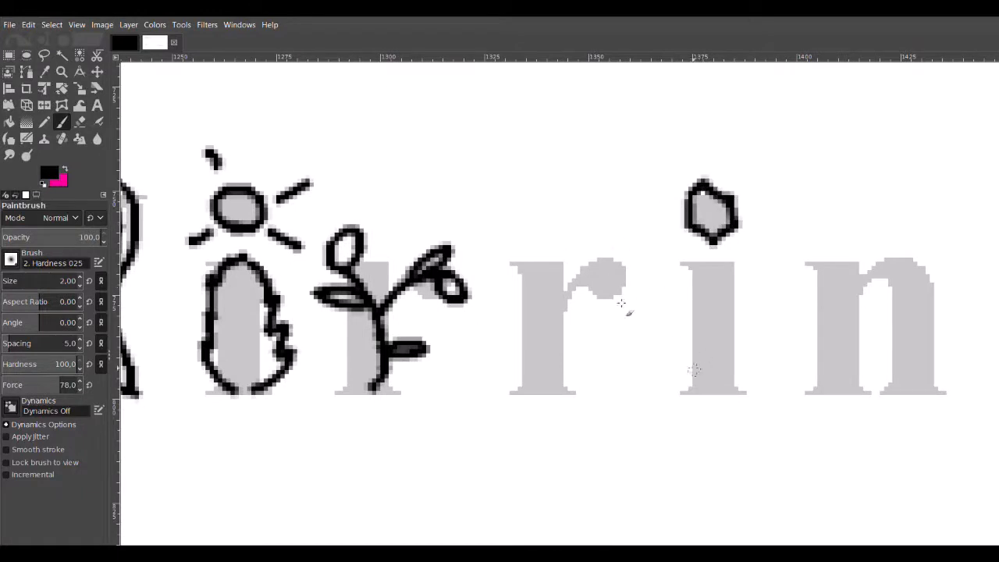
pyautogui.moveTo(693, 367)
pyautogui.mouseDown()
pyautogui.moveTo(746, 385)
pyautogui.moveTo(695, 343)
pyautogui.moveTo(747, 335)
pyautogui.moveTo(687, 302)
pyautogui.moveTo(750, 284)
pyautogui.moveTo(682, 268)
pyautogui.mouseUp()
pyautogui.moveTo(748, 290); pyautogui.dragTo(746, 304)
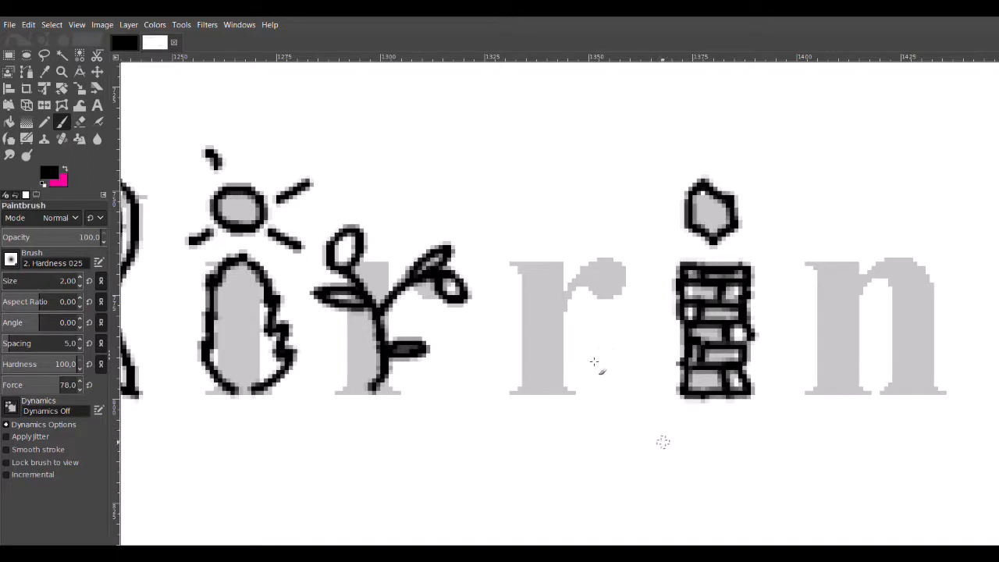
pyautogui.moveTo(547, 256)
pyautogui.mouseDown()
pyautogui.moveTo(525, 339)
pyautogui.moveTo(524, 389)
pyautogui.moveTo(502, 278)
pyautogui.mouseUp()
pyautogui.hotkey('ctrl', 'z')
# Step: Draw the second "r" of "Nirrini" as a tall arched shape with an inner curve and a leaf-like arm, undoing the excess strokes
pyautogui.hotkey('ctrl', 'z')
pyautogui.moveTo(524, 388)
pyautogui.mouseDown()
pyautogui.moveTo(517, 339)
pyautogui.moveTo(584, 393)
pyautogui.mouseUp()
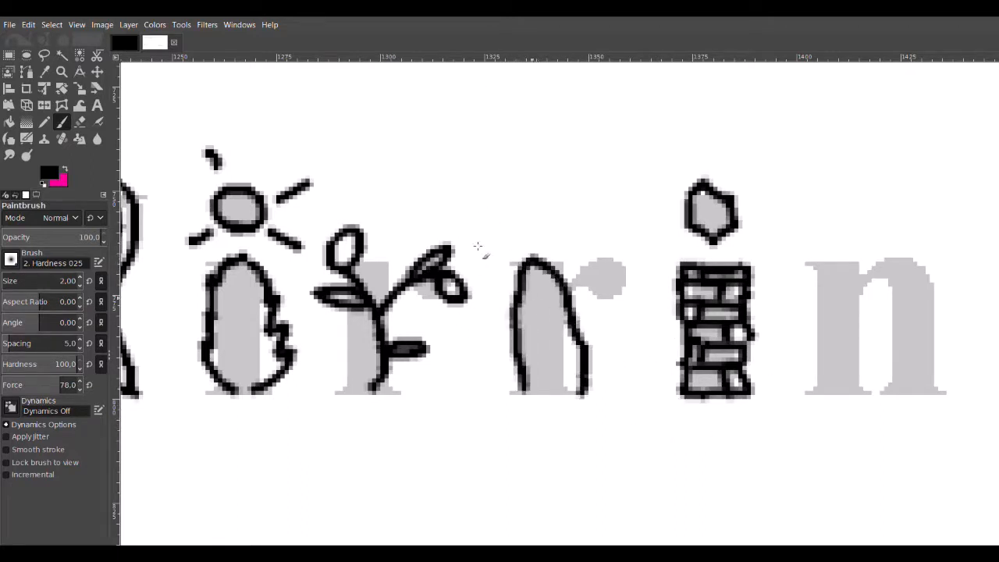
pyautogui.moveTo(536, 283)
pyautogui.mouseDown()
pyautogui.moveTo(576, 393)
pyautogui.moveTo(637, 248)
pyautogui.mouseUp()
pyautogui.moveTo(576, 318); pyautogui.dragTo(638, 249)
pyautogui.moveTo(591, 256)
pyautogui.mouseDown()
pyautogui.moveTo(613, 282)
pyautogui.moveTo(572, 293)
pyautogui.mouseUp()
pyautogui.hotkey('ctrl', 'z')
pyautogui.hotkey('ctrl', 'z')
pyautogui.hotkey('ctrl', 'z')
pyautogui.hotkey('ctrl', 'z')
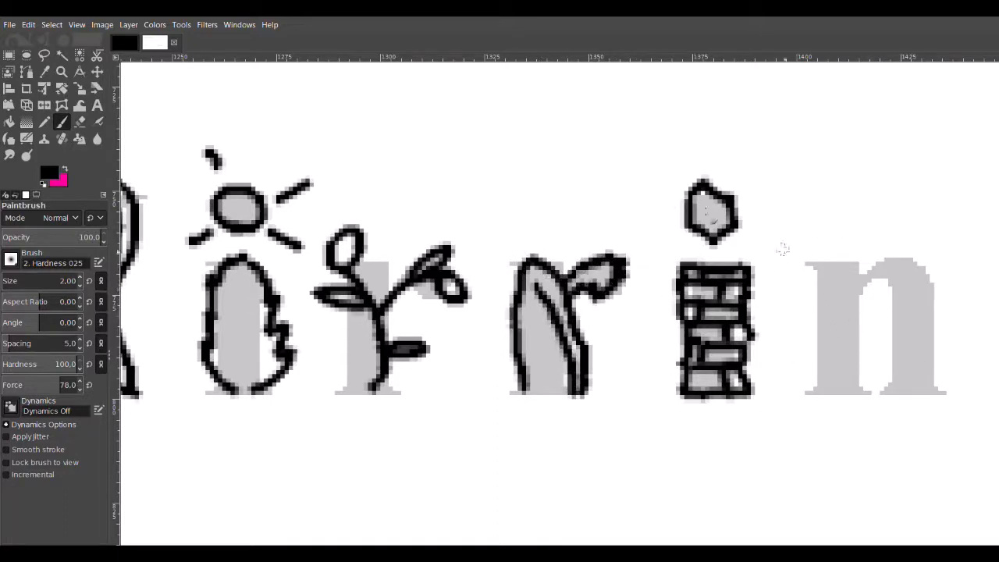
# Step: Form the "n" of "Nirrini" from a rough left stem, a ground line, short dashes down the right stem and small leaf shapes on top
pyautogui.moveTo(815, 266)
pyautogui.mouseDown()
pyautogui.moveTo(834, 281)
pyautogui.moveTo(836, 378)
pyautogui.mouseUp()
pyautogui.moveTo(821, 387); pyautogui.dragTo(942, 388)
pyautogui.moveTo(883, 271)
pyautogui.mouseDown()
pyautogui.moveTo(943, 303)
pyautogui.moveTo(907, 305)
pyautogui.mouseUp()
pyautogui.hotkey('ctrl', 'z')
pyautogui.moveTo(925, 305); pyautogui.dragTo(926, 318)
pyautogui.moveTo(918, 334); pyautogui.dragTo(904, 359)
pyautogui.moveTo(884, 271); pyautogui.dragTo(934, 281)
pyautogui.moveTo(847, 279); pyautogui.dragTo(872, 266)
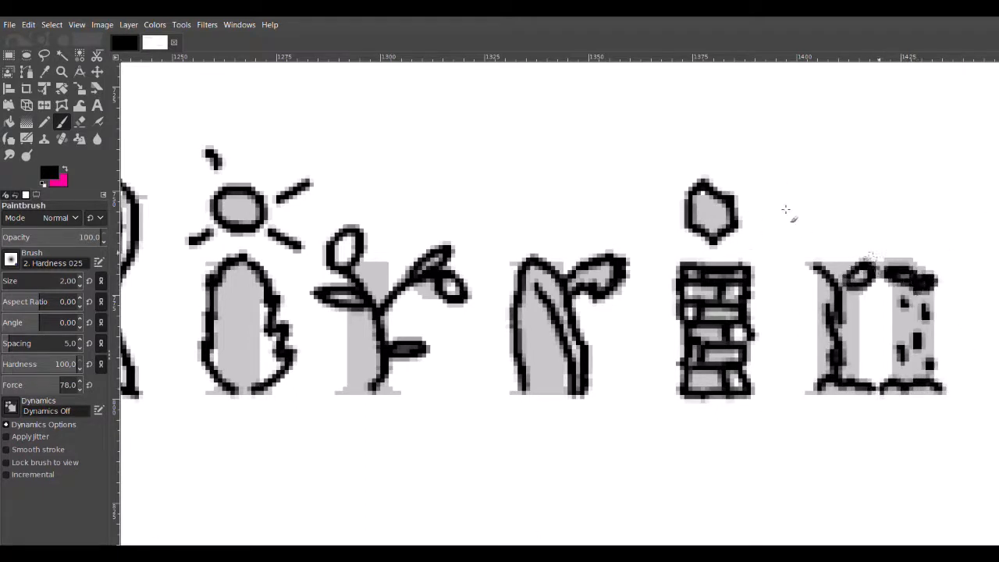
# Step: Set the paintbrush color to green and the brush size to 4 for coloring the "Worldbuilding" vine lettering
pyautogui.scroll(-10, 785, 209)
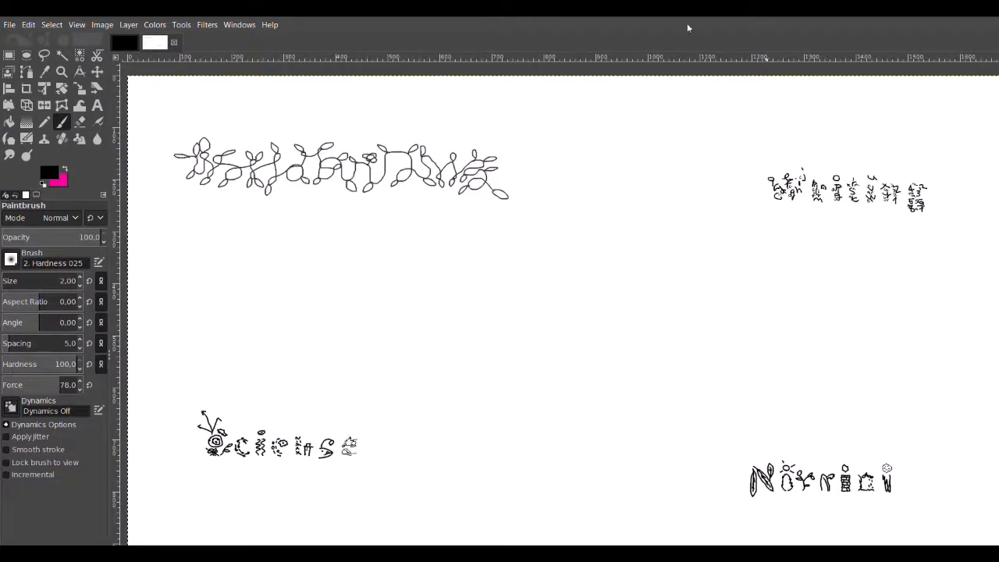
pyautogui.scroll(5, 181, 528)
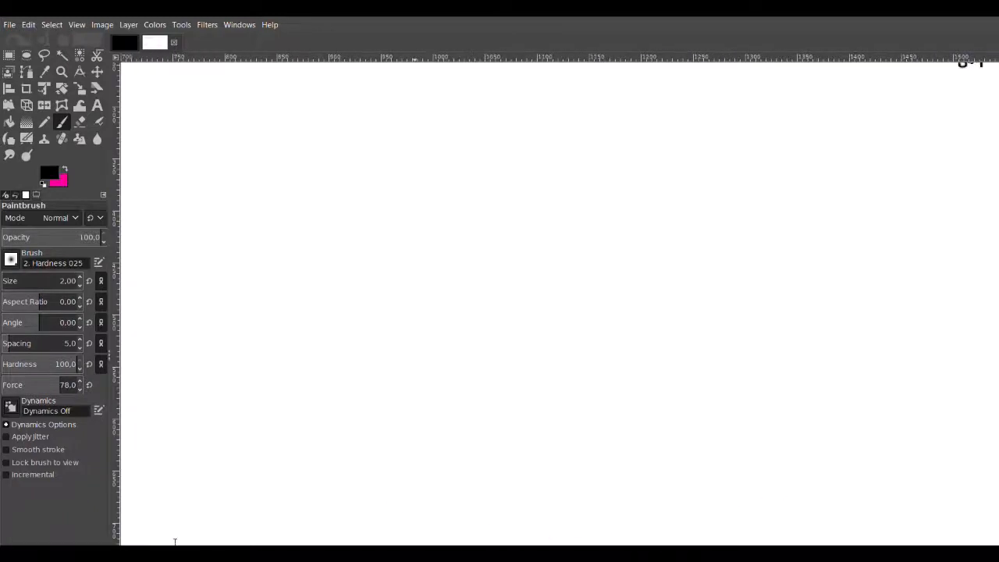
pyautogui.scroll(-5, 174, 539)
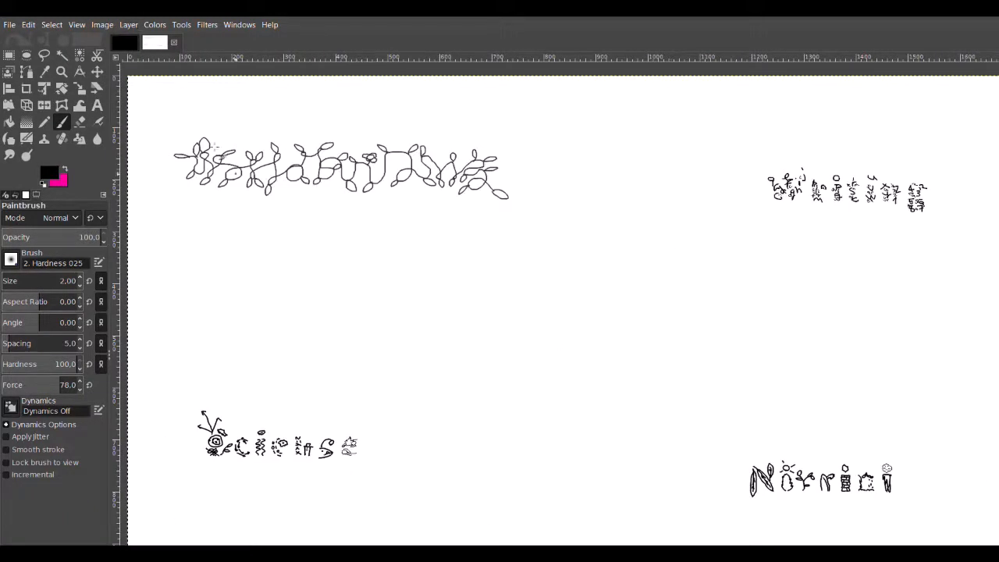
pyautogui.click(97, 105)
pyautogui.click(62, 122)
pyautogui.click(64, 169)
pyautogui.click(49, 173)
pyautogui.click(173, 494)
pyautogui.moveTo(406, 546); pyautogui.dragTo(184, 545)
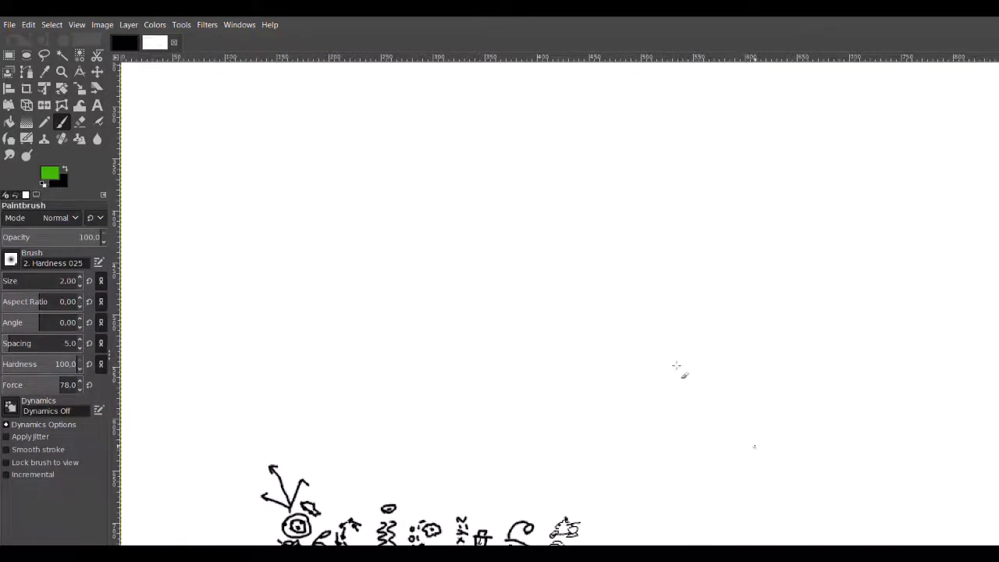
pyautogui.moveTo(996, 257); pyautogui.dragTo(996, 149)
pyautogui.click(79, 277)
pyautogui.click(79, 277)
# Step: Fill the leaves in the left third of the "Worldbuilding" vine lettering with green
pyautogui.moveTo(272, 185)
pyautogui.mouseDown()
pyautogui.moveTo(281, 202)
pyautogui.moveTo(239, 214)
pyautogui.mouseUp()
pyautogui.moveTo(253, 247)
pyautogui.mouseDown()
pyautogui.moveTo(241, 258)
pyautogui.moveTo(268, 269)
pyautogui.mouseUp()
pyautogui.moveTo(334, 206); pyautogui.dragTo(315, 212)
pyautogui.moveTo(318, 264); pyautogui.dragTo(307, 275)
pyautogui.moveTo(361, 208); pyautogui.dragTo(369, 220)
pyautogui.moveTo(388, 210); pyautogui.dragTo(380, 223)
pyautogui.moveTo(367, 262); pyautogui.dragTo(362, 275)
pyautogui.moveTo(378, 264); pyautogui.dragTo(401, 290)
# Step: Fill the leaves in the middle of the "Worldbuilding" vine, up to just before the flower, with green
pyautogui.moveTo(411, 193)
pyautogui.mouseDown()
pyautogui.moveTo(419, 206)
pyautogui.moveTo(470, 205)
pyautogui.mouseUp()
pyautogui.moveTo(470, 258); pyautogui.dragTo(483, 269)
pyautogui.moveTo(494, 264); pyautogui.dragTo(505, 268)
pyautogui.moveTo(543, 213); pyautogui.dragTo(559, 222)
pyautogui.moveTo(546, 233); pyautogui.dragTo(535, 239)
pyautogui.moveTo(566, 218); pyautogui.dragTo(573, 227)
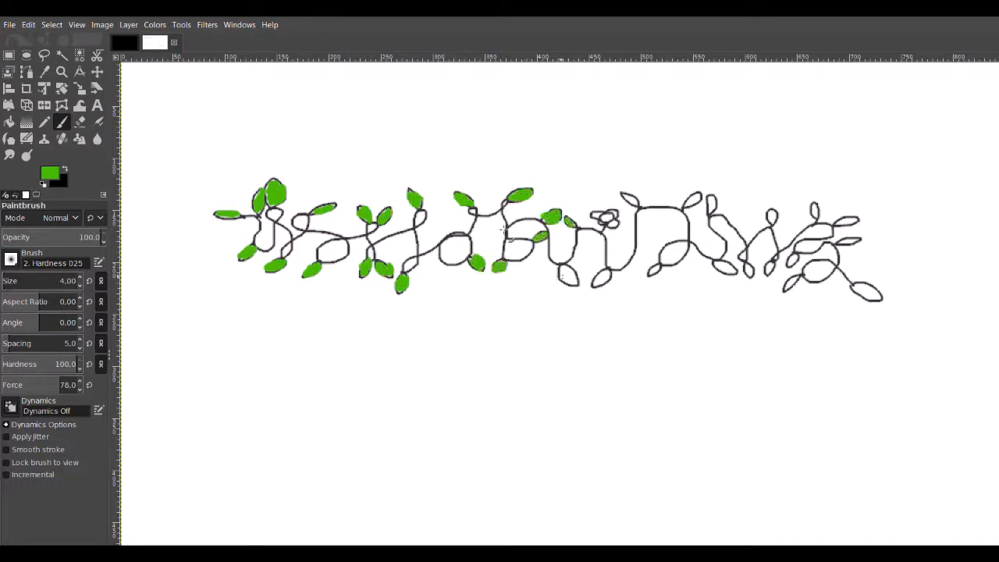
# Step: Fill the remaining leaves of the "Worldbuilding" vine, through the large one at its far right end, with green
pyautogui.moveTo(560, 267)
pyautogui.mouseDown()
pyautogui.moveTo(575, 283)
pyautogui.moveTo(662, 267)
pyautogui.mouseUp()
pyautogui.moveTo(685, 204)
pyautogui.mouseDown()
pyautogui.moveTo(701, 196)
pyautogui.moveTo(713, 212)
pyautogui.mouseUp()
pyautogui.moveTo(718, 264); pyautogui.dragTo(734, 271)
pyautogui.moveTo(748, 264); pyautogui.dragTo(750, 275)
pyautogui.moveTo(768, 211); pyautogui.dragTo(776, 221)
pyautogui.moveTo(768, 262); pyautogui.dragTo(773, 273)
pyautogui.moveTo(785, 265); pyautogui.dragTo(797, 282)
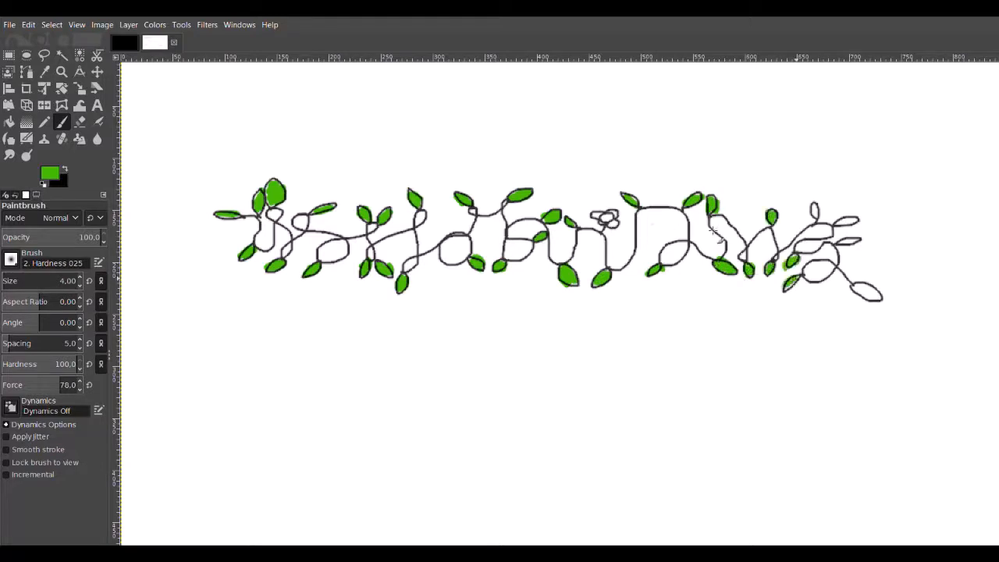
pyautogui.moveTo(811, 203); pyautogui.dragTo(820, 217)
pyautogui.moveTo(838, 224)
pyautogui.mouseDown()
pyautogui.moveTo(859, 221)
pyautogui.moveTo(857, 240)
pyautogui.mouseUp()
pyautogui.moveTo(853, 286); pyautogui.dragTo(883, 296)
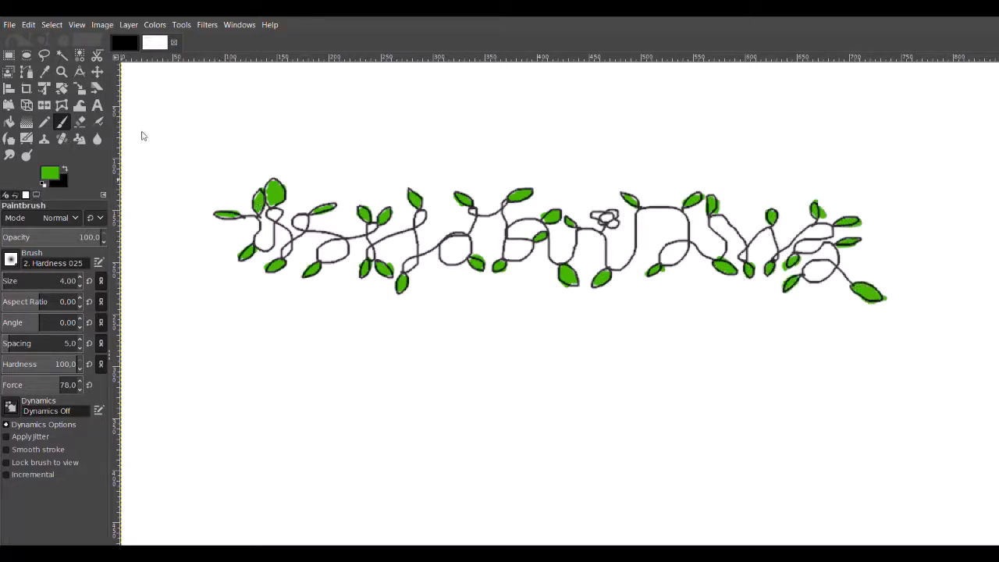
# Step: Paint the petals of the small flower on the "Worldbuilding" vine in a new color and switch the paint color to yellow
pyautogui.click(50, 173)
pyautogui.moveTo(592, 214); pyautogui.dragTo(616, 212)
pyautogui.moveTo(610, 222); pyautogui.dragTo(617, 226)
pyautogui.click(50, 173)
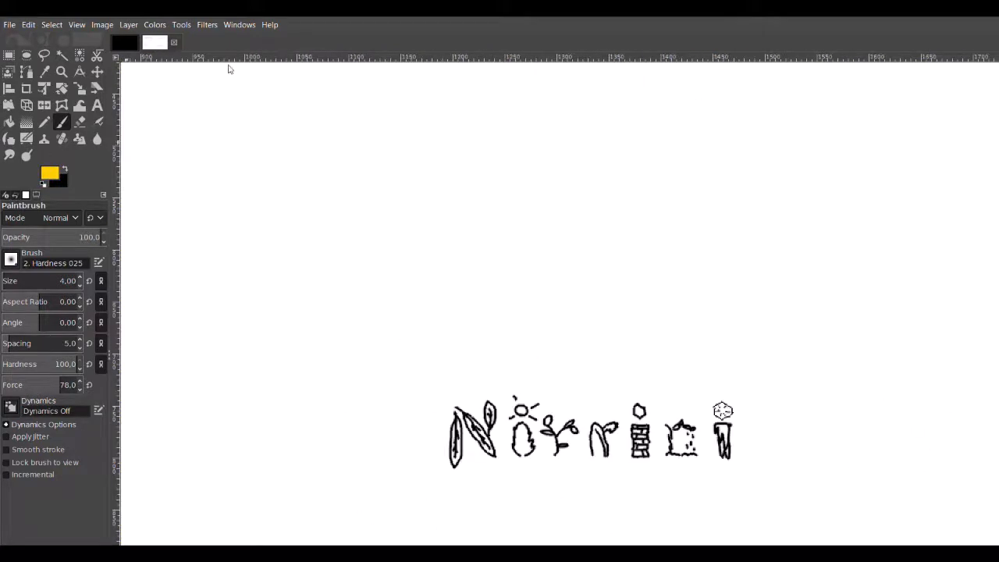
# Step: Color the diagonal of the "N" in "Nirrini" brown and the first "i" as a red and yellow flame with a yellow sun
pyautogui.moveTo(478, 436)
pyautogui.mouseDown()
pyautogui.moveTo(495, 453)
pyautogui.moveTo(520, 428)
pyautogui.moveTo(528, 449)
pyautogui.mouseUp()
pyautogui.click(135, 88)
pyautogui.click(267, 202)
pyautogui.click(256, 205)
pyautogui.moveTo(517, 410); pyautogui.dragTo(525, 411)
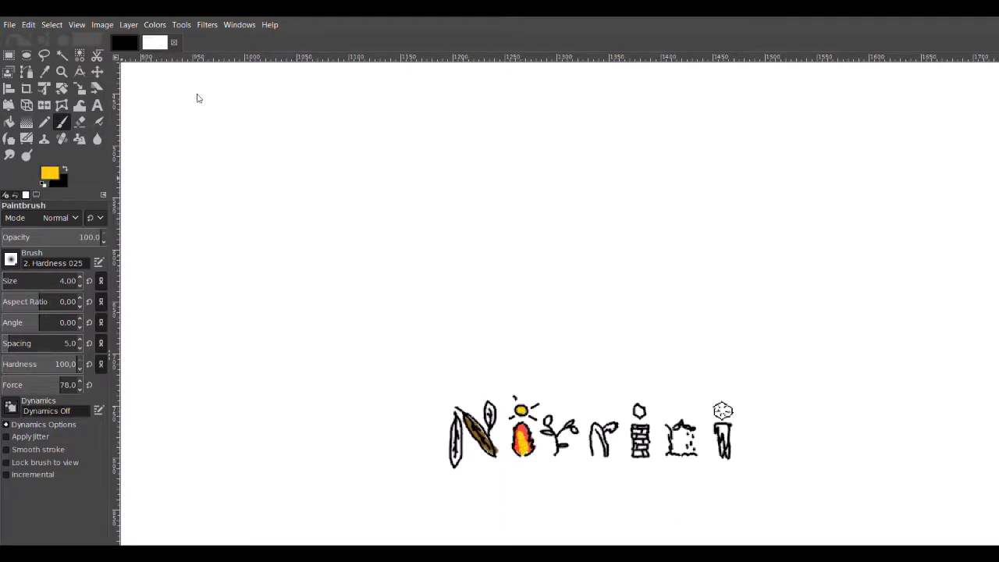
# Step: Add a blue touch at the base of the flame and paint the leaves of the first "r" green
pyautogui.click(166, 76)
pyautogui.click(523, 452)
pyautogui.click(261, 206)
pyautogui.click(50, 173)
pyautogui.click(260, 205)
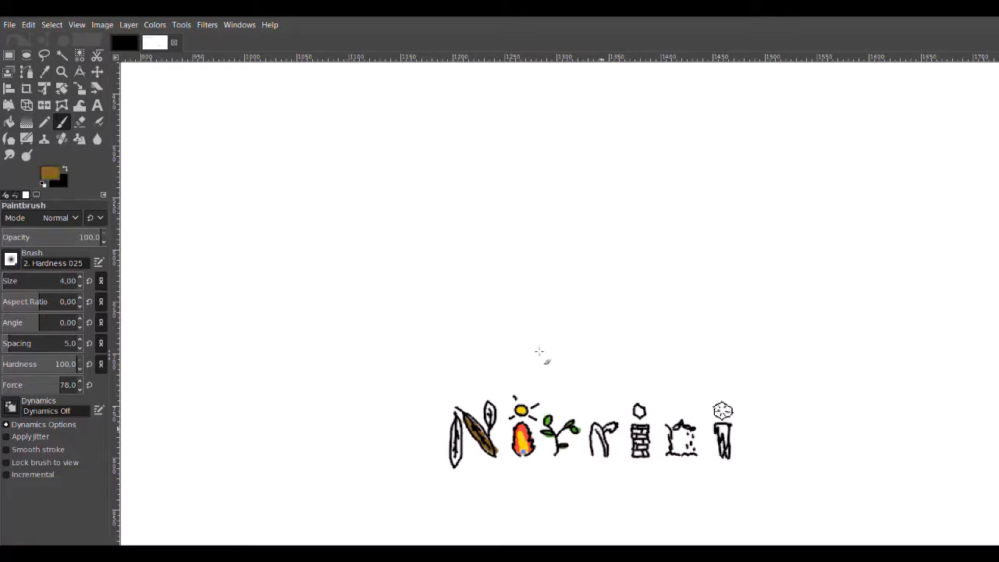
# Step: Color the second "r" of "Nirrini" brown and pink, and the brick column of the second "i" brown
pyautogui.moveTo(600, 428)
pyautogui.mouseDown()
pyautogui.moveTo(607, 452)
pyautogui.moveTo(595, 451)
pyautogui.moveTo(640, 453)
pyautogui.mouseUp()
pyautogui.click(50, 173)
pyautogui.click(253, 204)
# Step: Pick light blue and paint the crystal dot of the second "i" and the snowflake dot of the last "i"
pyautogui.click(135, 85)
pyautogui.click(117, 88)
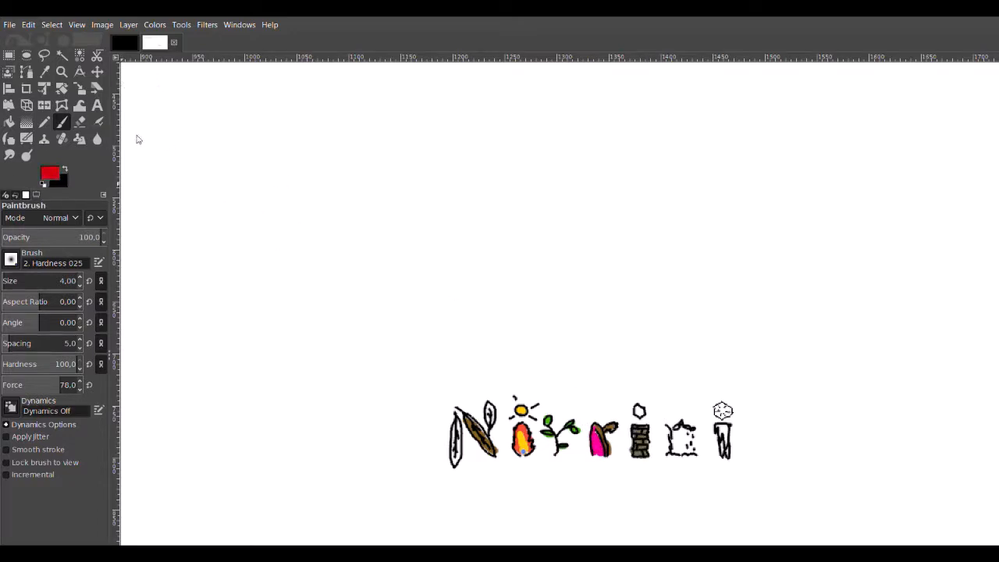
pyautogui.click(179, 78)
pyautogui.moveTo(718, 406); pyautogui.dragTo(726, 415)
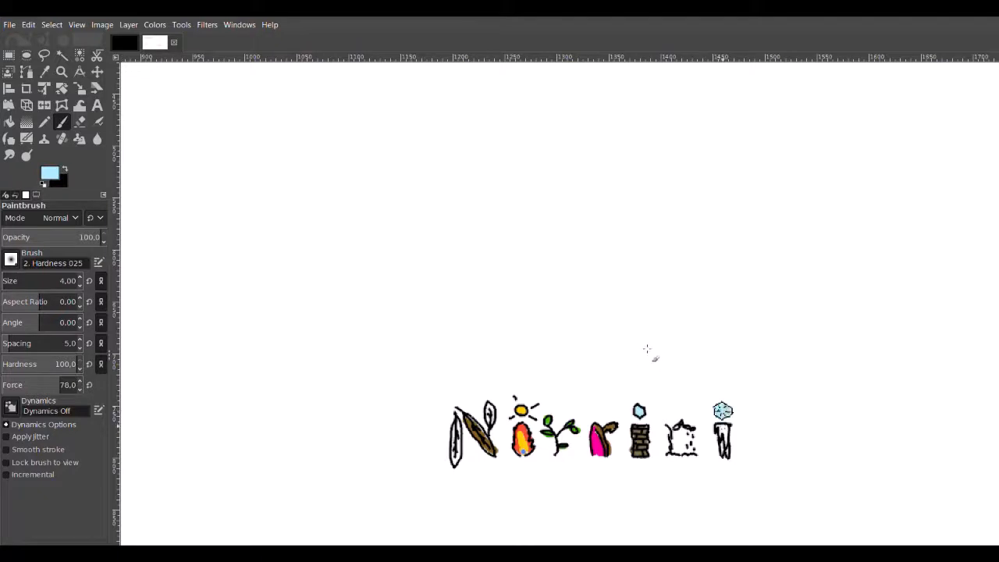
# Step: Paint the icicle stem of the last "i" light blue, show the grey guide text, and paint the "n" in a stronger blue
pyautogui.click(49, 144)
pyautogui.click(291, 176)
pyautogui.click(932, 503)
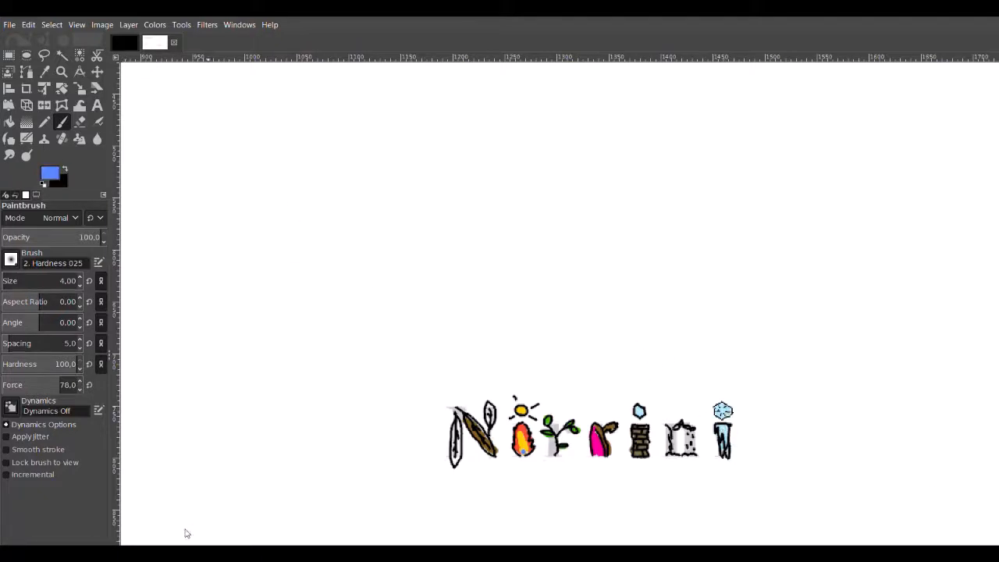
pyautogui.click(185, 532)
pyautogui.click(180, 464)
pyautogui.moveTo(625, 408)
pyautogui.mouseDown()
pyautogui.moveTo(680, 448)
pyautogui.moveTo(662, 401)
pyautogui.moveTo(668, 442)
pyautogui.mouseUp()
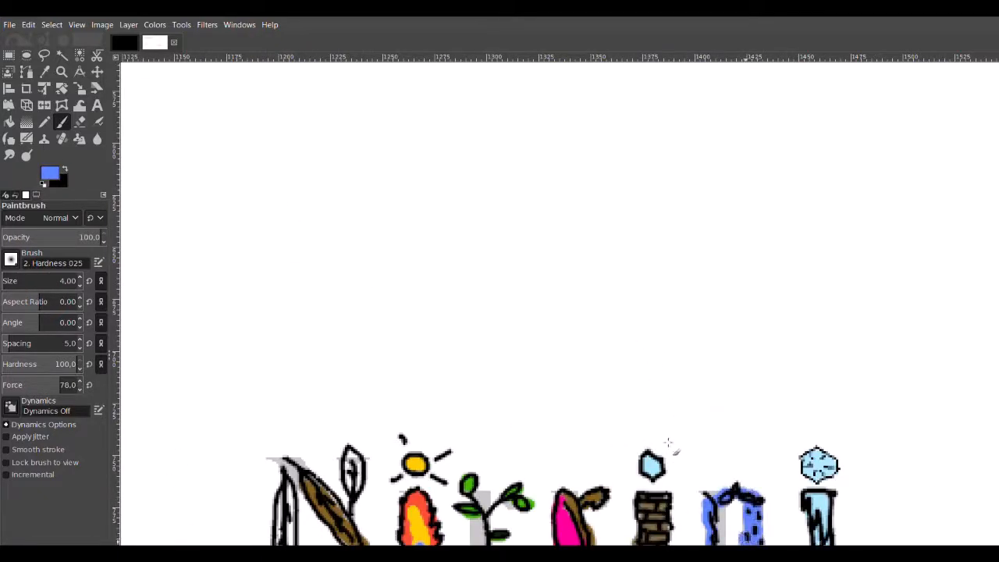
pyautogui.click(230, 180)
pyautogui.doubleClick(64, 237)
pyautogui.write('2')
pyautogui.press('Return')
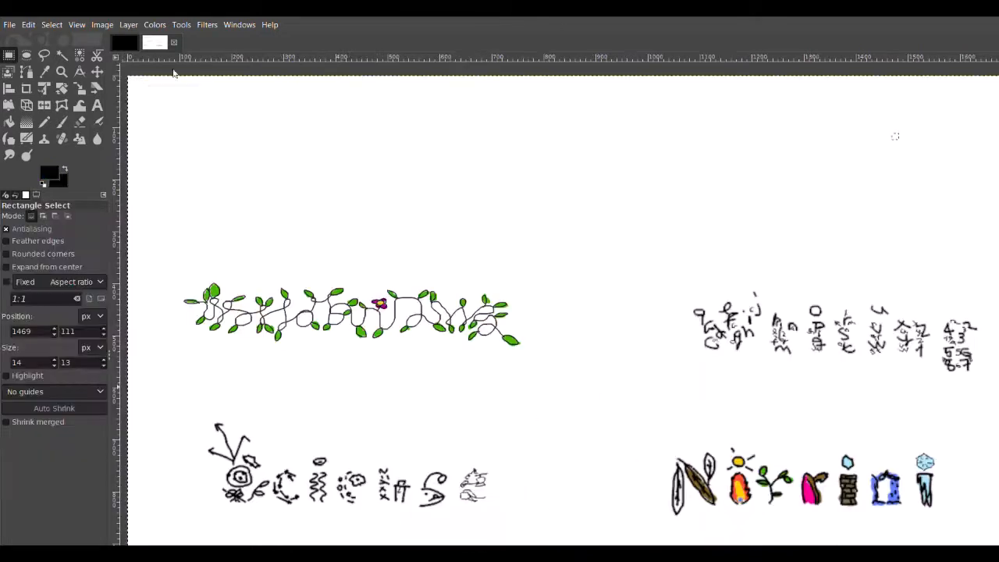
# Step: Add the heading "Worldbuilding:" in white 140 px Times New Roman Bold near the top of the black image
pyautogui.click(123, 43)
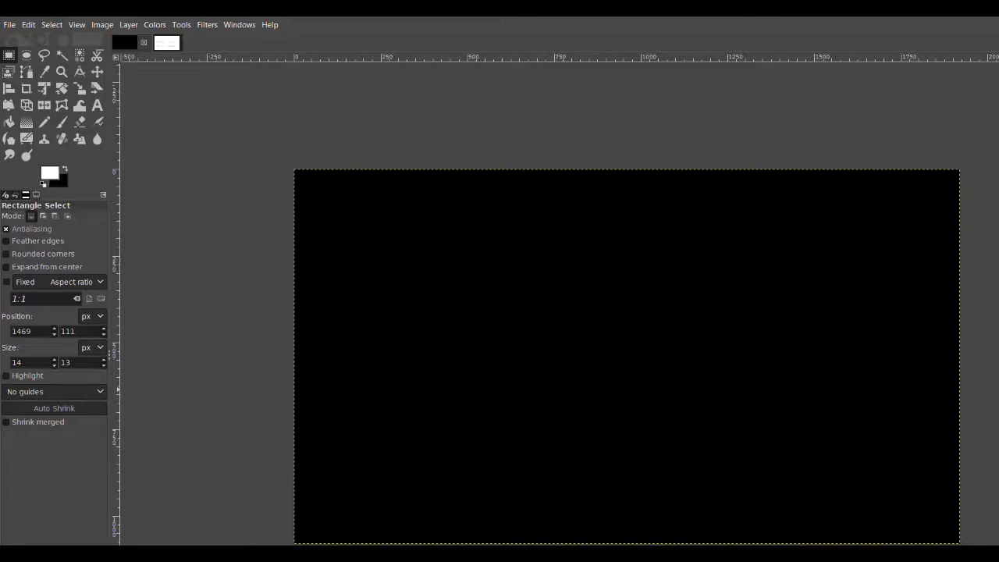
pyautogui.press('t')
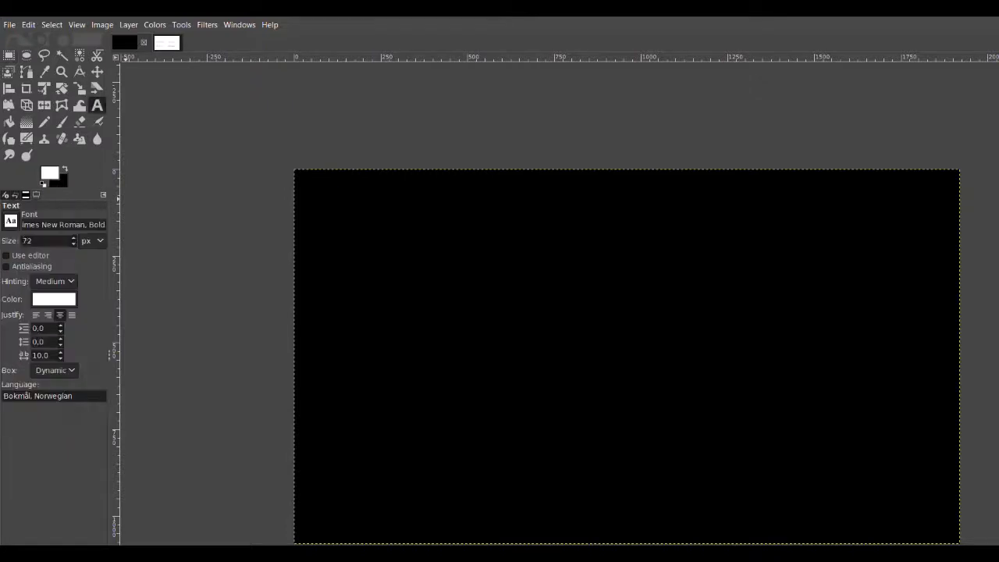
pyautogui.click(336, 218)
pyautogui.write('W')
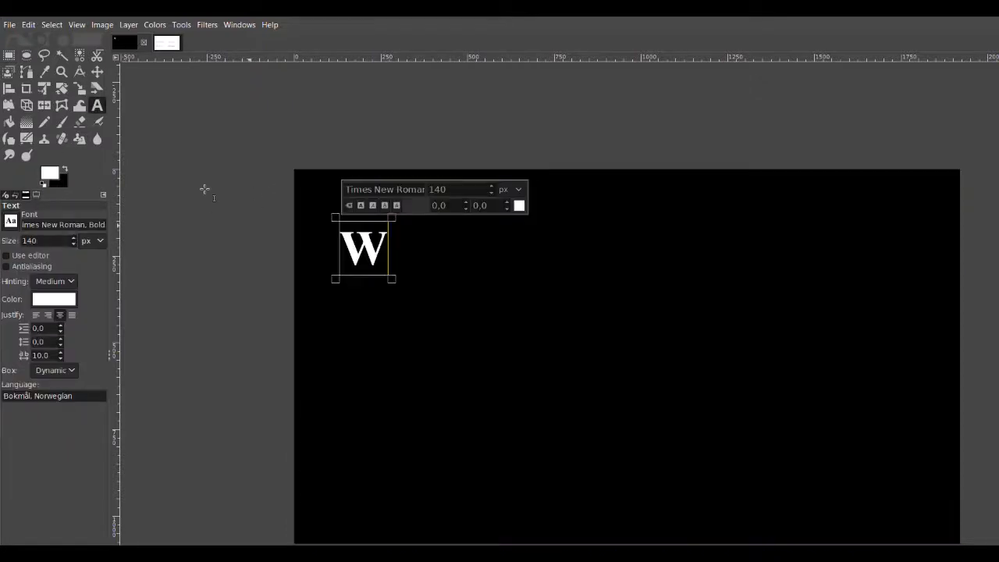
pyautogui.write('orldbuilding:')
pyautogui.click(518, 416)
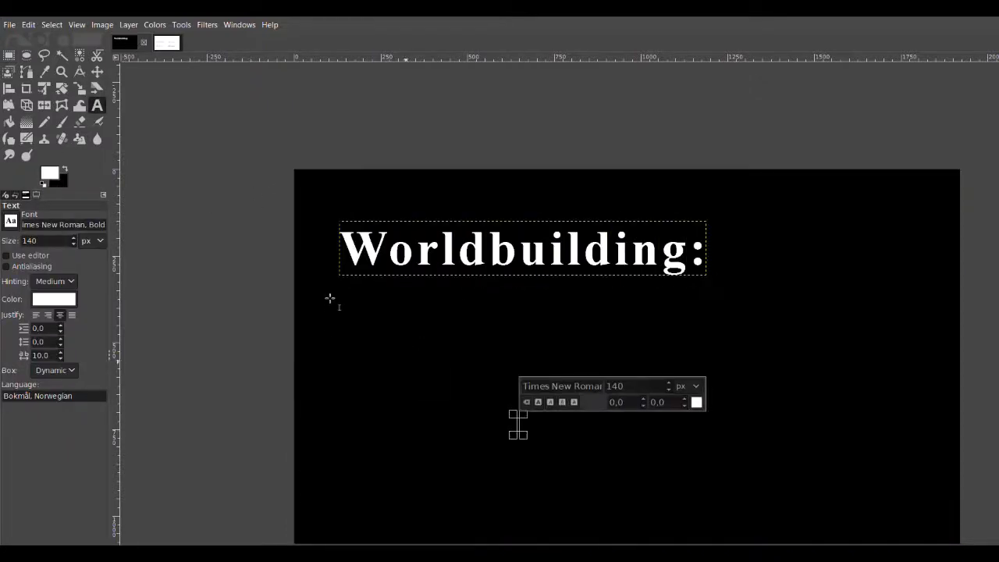
pyautogui.click(405, 360)
pyautogui.click(646, 342)
pyautogui.click(364, 326)
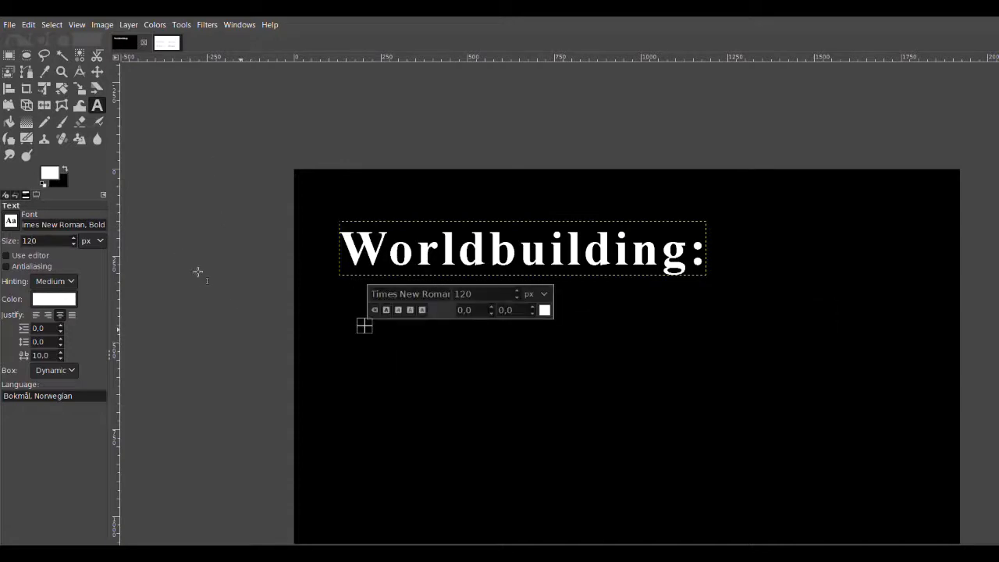
pyautogui.write('The process')
pyautogui.press('BackSpace')
pyautogui.press('BackSpace')
pyautogui.press('BackSpace')
pyautogui.press('BackSpace')
pyautogui.press('BackSpace')
pyautogui.press('BackSpace')
pyautogui.press('BackSpace')
pyautogui.press('BackSpace')
pyautogui.press('BackSpace')
pyautogui.press('BackSpace')
pyautogui.press('BackSpace')
# Step: Start a 100 px centered text block below the heading with "The process of developing a detailed and plausible fictional", broken over two lines
pyautogui.click(247, 241)
pyautogui.click(359, 330)
pyautogui.write('The ')
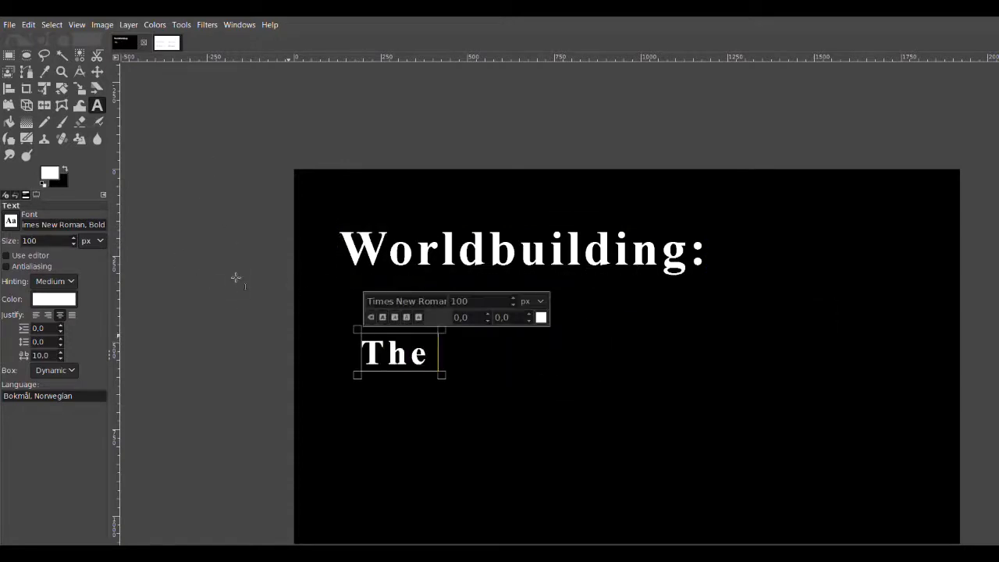
pyautogui.write('process of developing ')
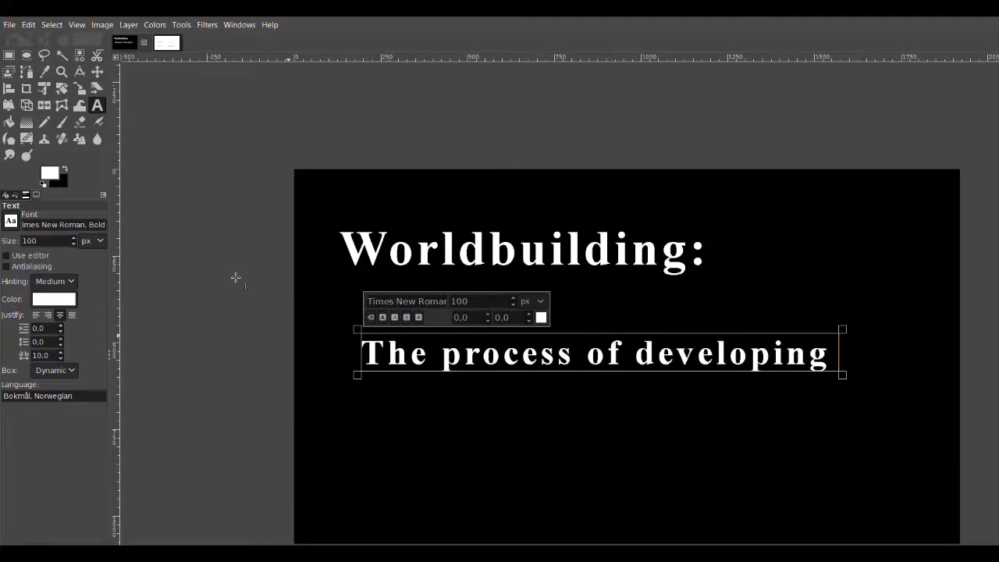
pyautogui.write('a detailed')
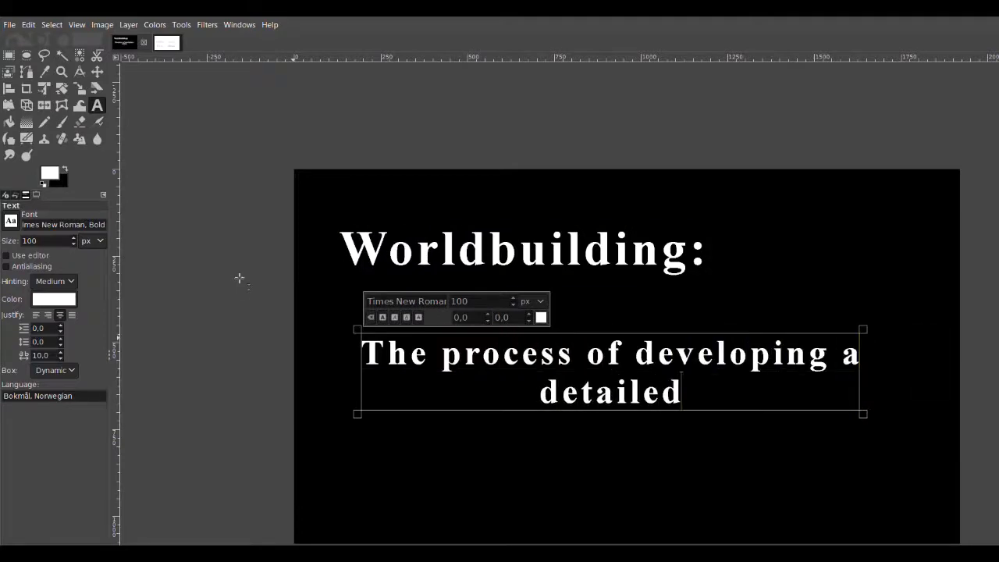
pyautogui.write(' and plausiblefictional')
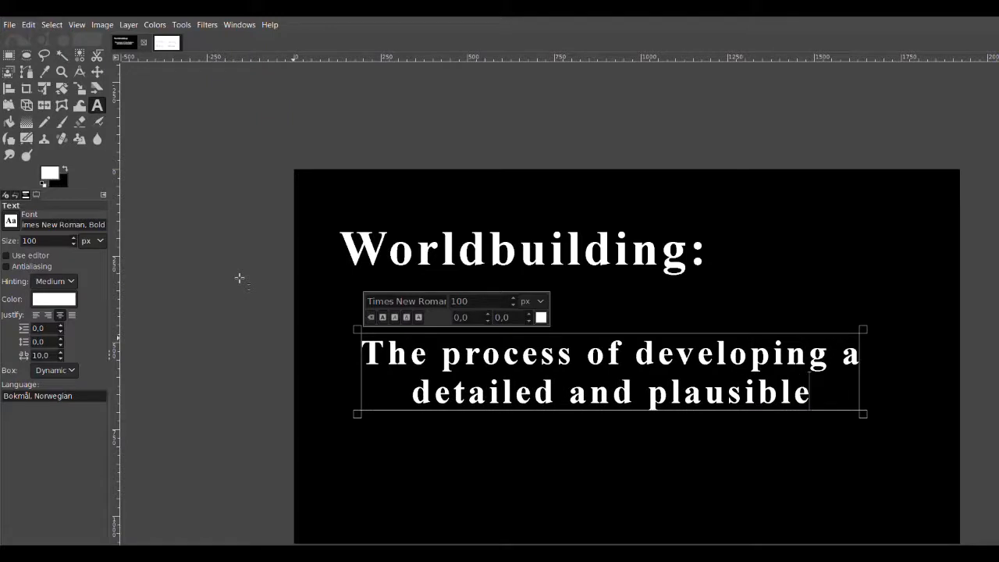
pyautogui.press('BackSpace')
pyautogui.press('BackSpace')
pyautogui.press('BackSpace')
pyautogui.press('BackSpace')
pyautogui.press('BackSpace')
pyautogui.press('BackSpace')
pyautogui.press('BackSpace')
pyautogui.press('BackSpace')
pyautogui.press('BackSpace')
pyautogui.write('fictional')
pyautogui.press('Return')
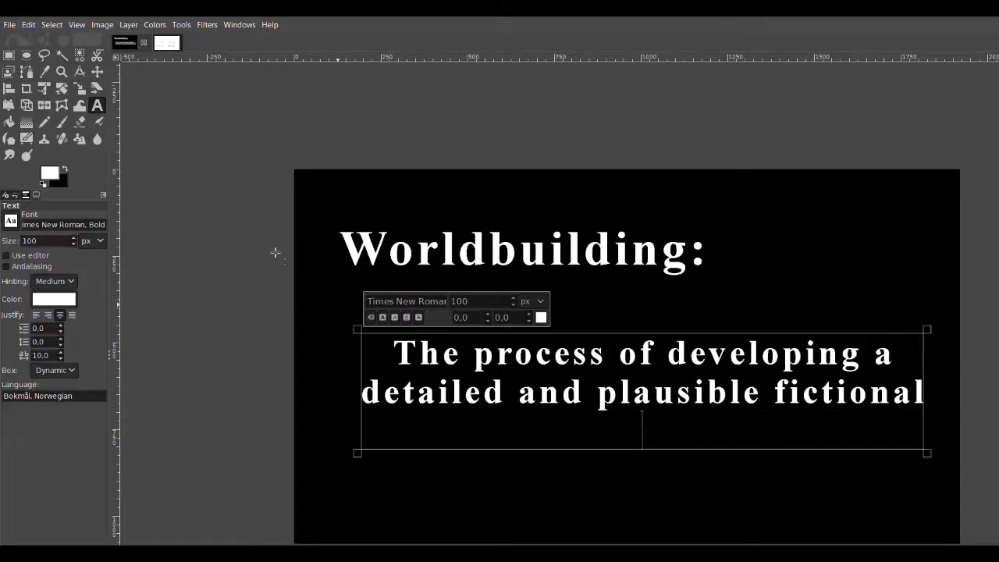
# Step: Continue the definition on its third line with "world for a novel or story,"
pyautogui.write('world fo')
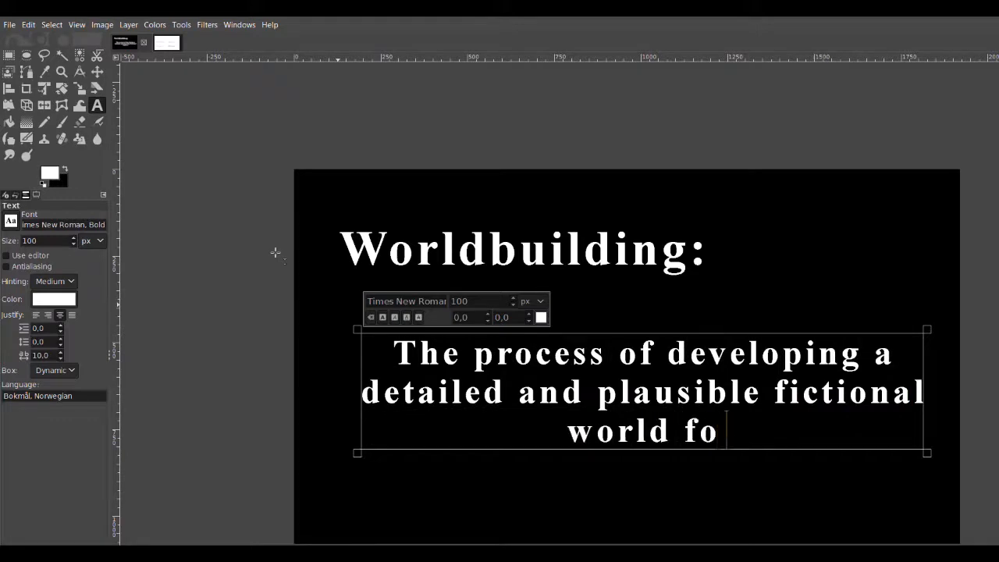
pyautogui.write('r a novel or story, especi')
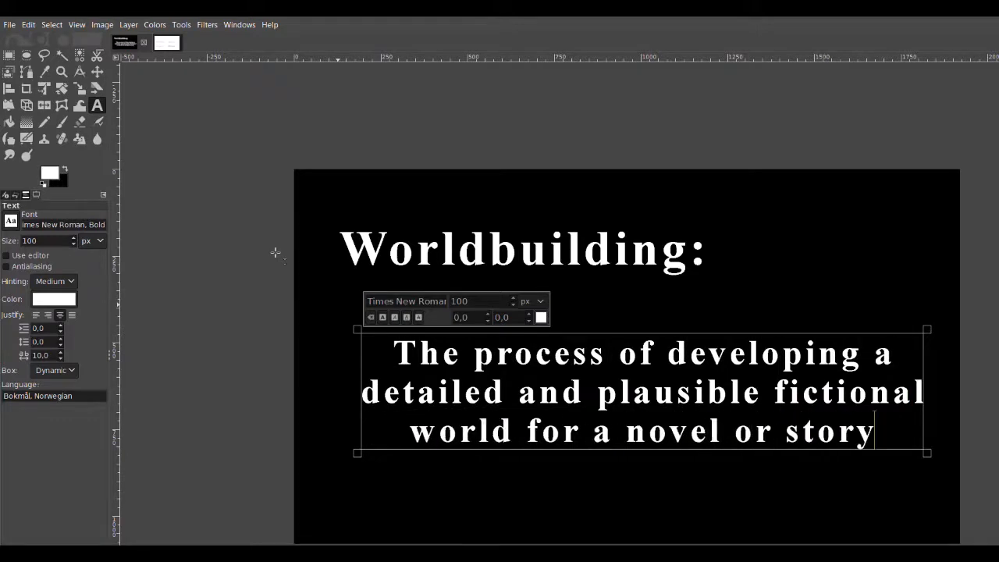
pyautogui.press('BackSpace')
pyautogui.press('BackSpace')
pyautogui.press('BackSpace')
pyautogui.press('BackSpace')
pyautogui.press('BackSpace')
pyautogui.press('BackSpace')
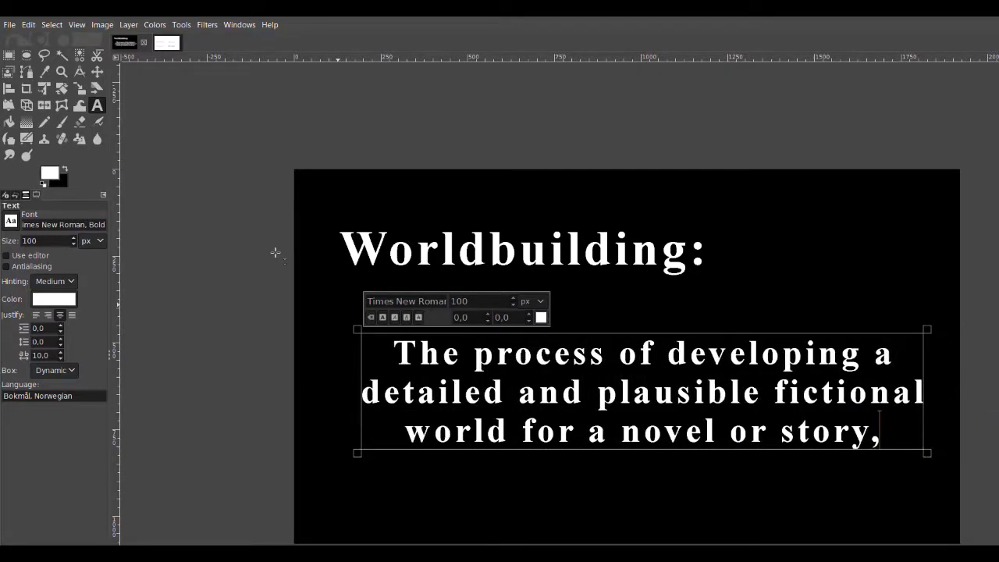
# Step: Finish the definition with the lines "especially in science fiction," and "fantasy and video games:"
pyautogui.press('Return')
pyautogui.write('especially')
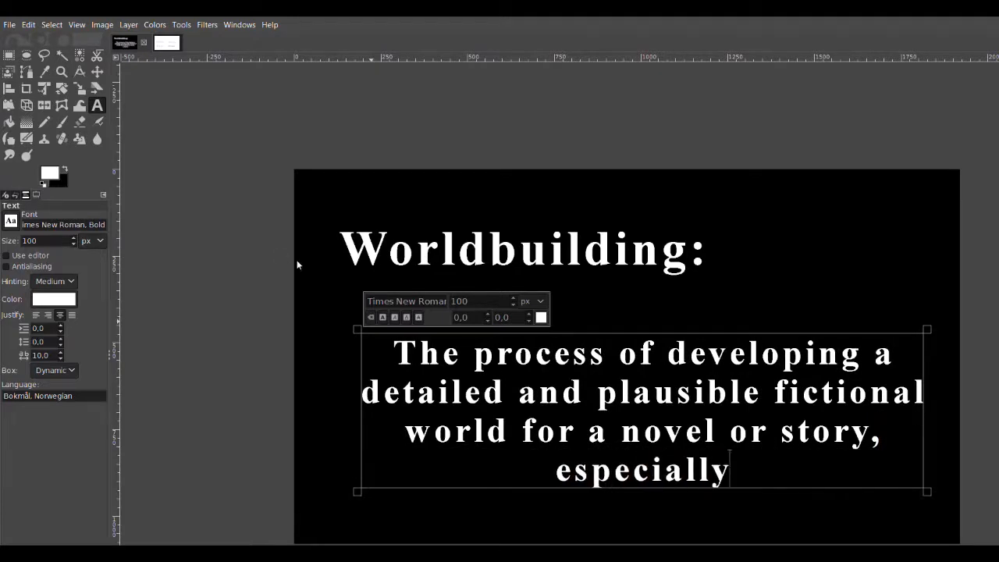
pyautogui.write(' in science fiction,')
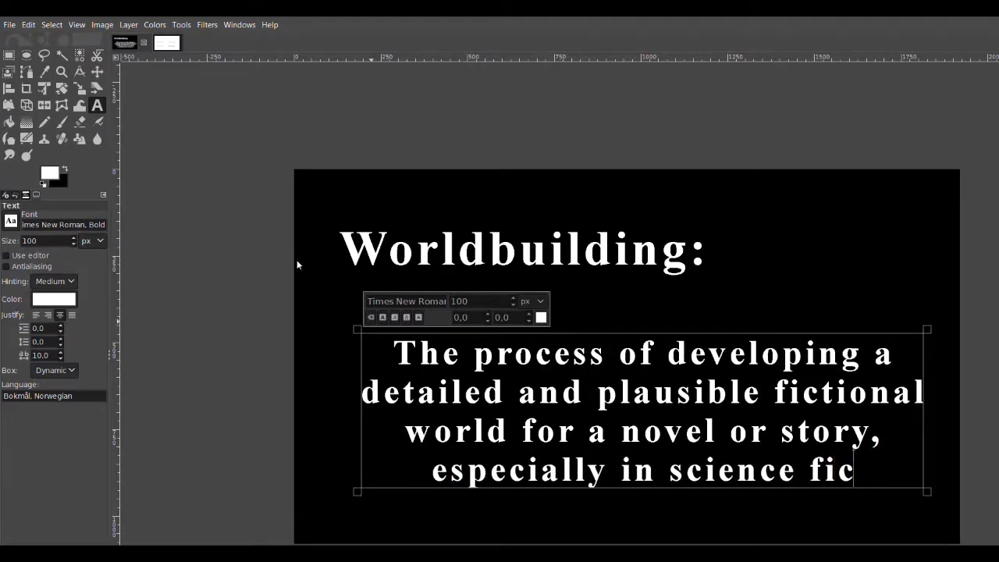
pyautogui.press('Return')
pyautogui.write('fantasy and')
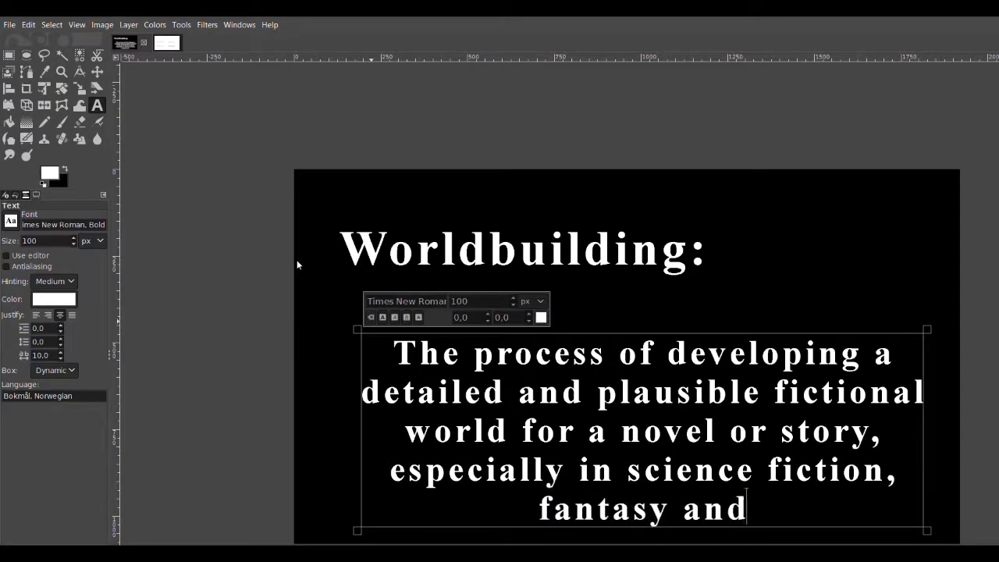
pyautogui.write(' video games:')
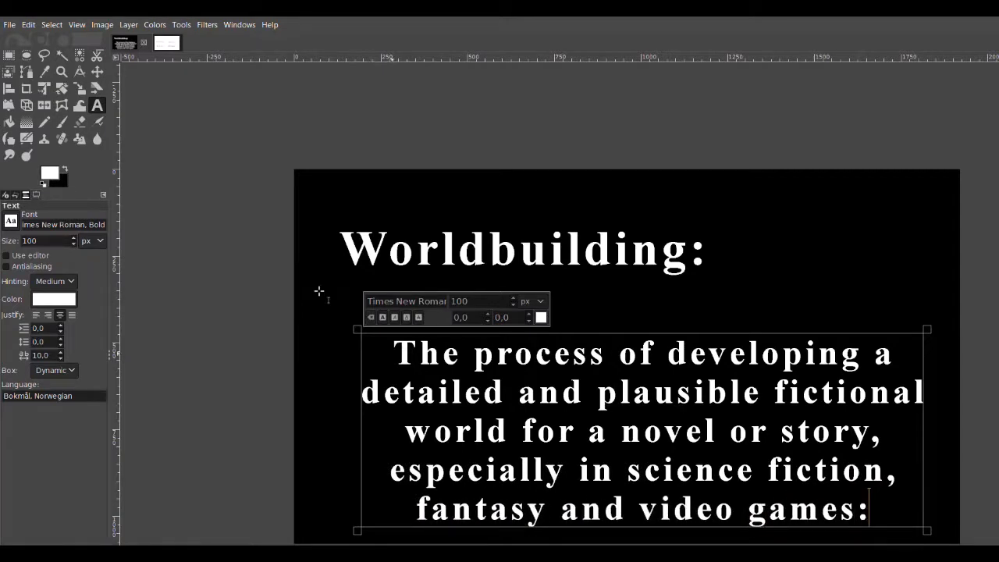
# Step: Enclose the definition in double quotation marks and move the text block up just below the heading
pyautogui.hotkey('ctrl', 'Home')
pyautogui.write('""')
pyautogui.click(97, 71)
pyautogui.moveTo(466, 338); pyautogui.dragTo(431, 290)
# Step: Add the source "Dictionary.com" in 60 px text below the definition and move it slightly up
pyautogui.click(96, 106)
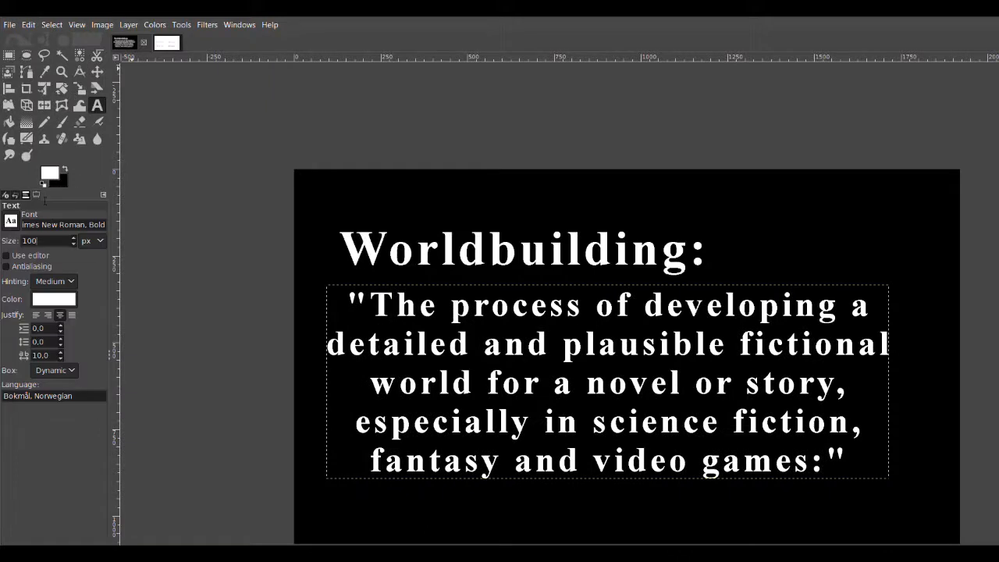
pyautogui.write('0')
pyautogui.click(378, 518)
pyautogui.write('D')
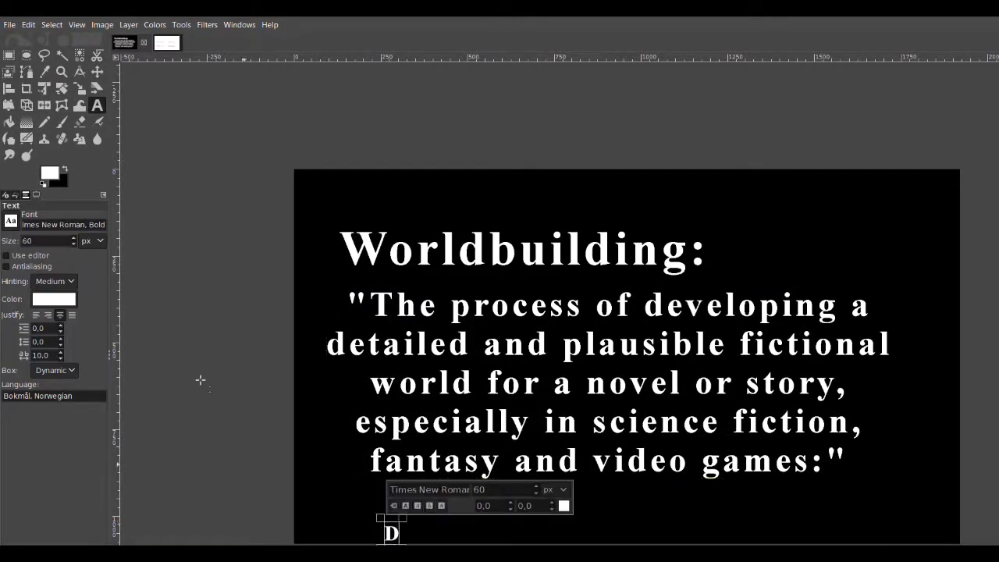
pyautogui.write('ictionary.com')
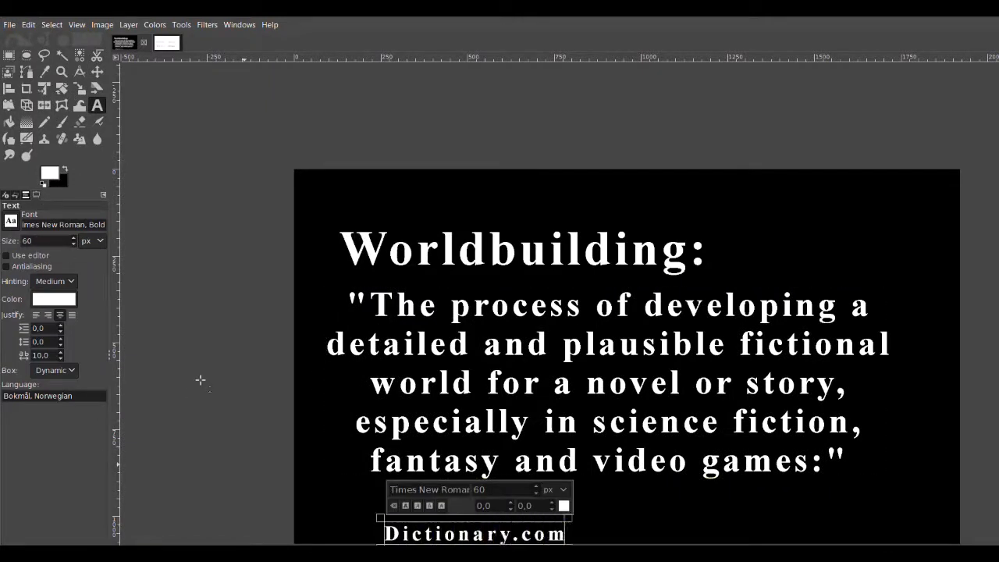
pyautogui.click(97, 72)
pyautogui.moveTo(356, 441); pyautogui.dragTo(347, 417)
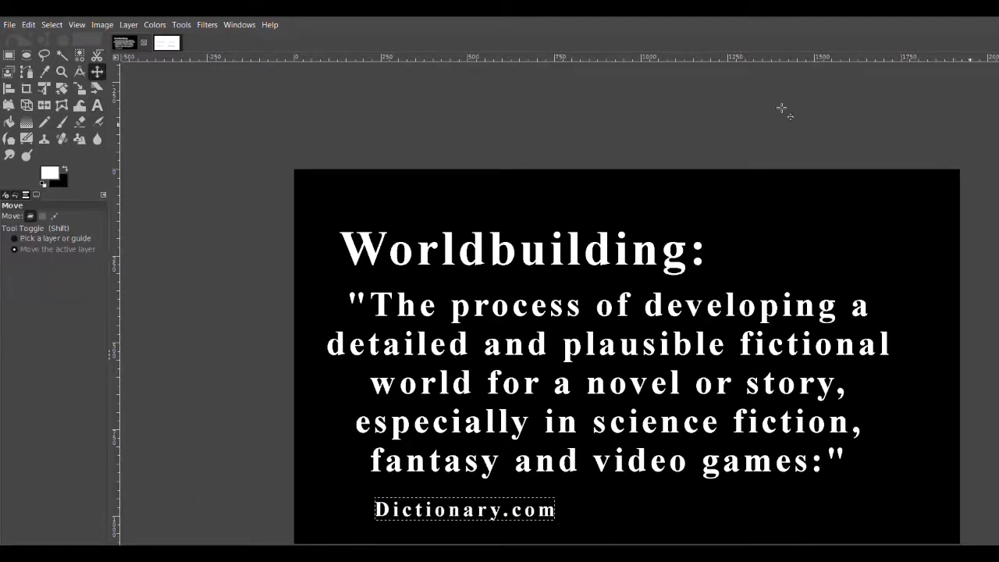
pyautogui.click(937, 519)
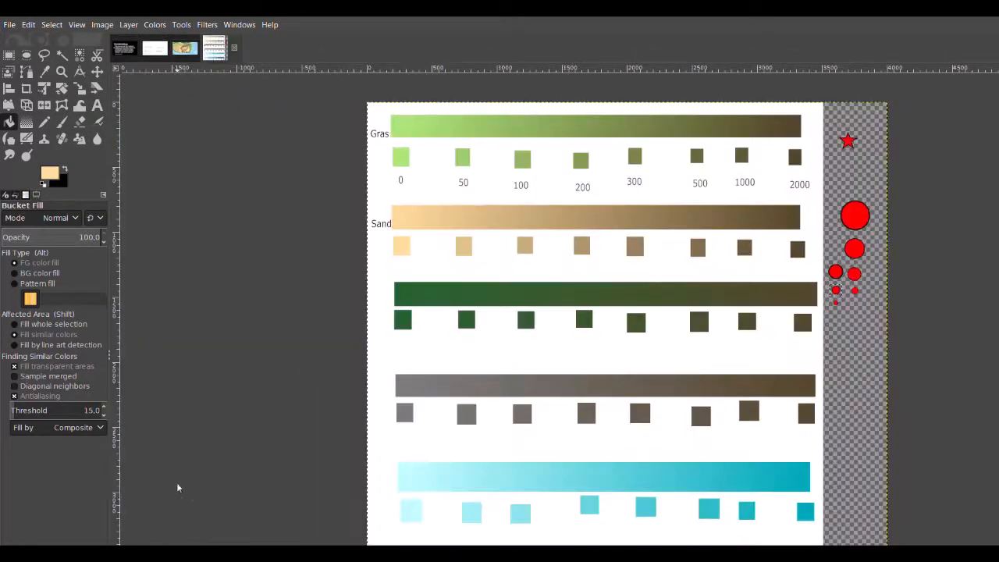
# Step: In the color legend image, select the smallest red circle marker with a tight rectangle of about 50 × 52 px
pyautogui.scroll(5, 746, 310)
pyautogui.press('r')
pyautogui.scroll(2, 747, 236)
pyautogui.moveTo(954, 298); pyautogui.dragTo(903, 247)
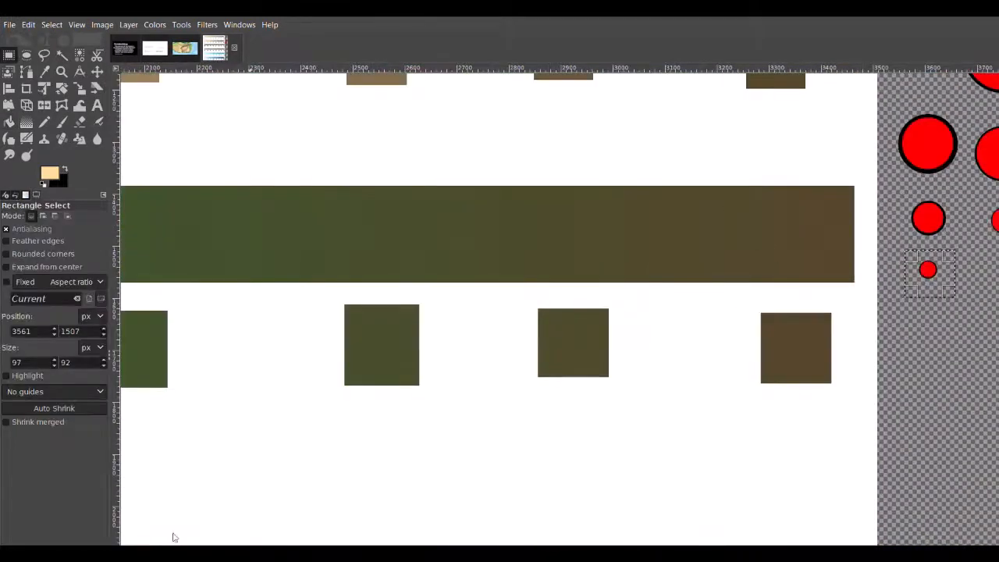
pyautogui.click(174, 538)
pyautogui.moveTo(640, 532); pyautogui.dragTo(724, 531)
pyautogui.moveTo(715, 152); pyautogui.dragTo(766, 206)
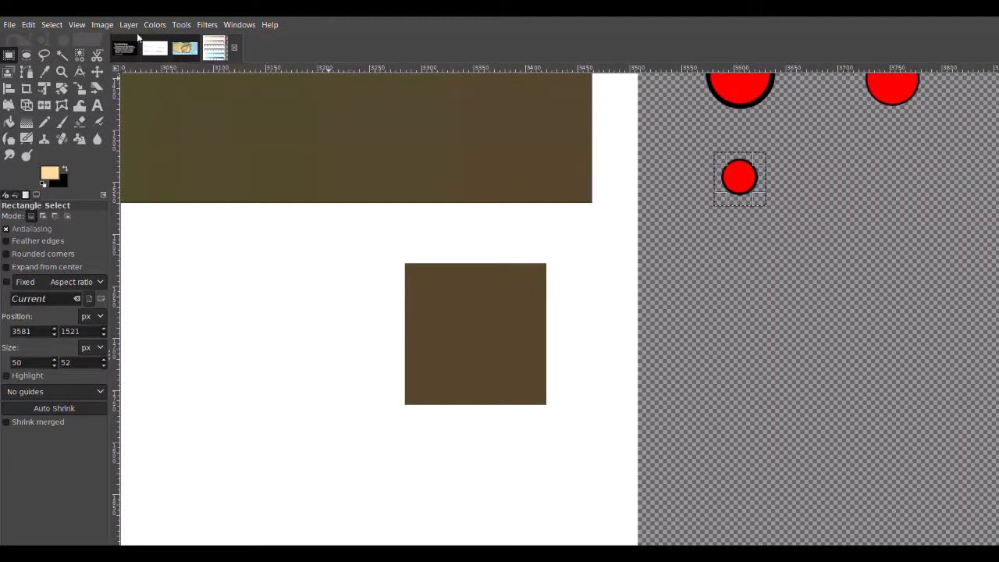
# Step: Place a copy of the red circle marker on the map image beside the small river lake east of Azifi Gohi
pyautogui.click(185, 48)
pyautogui.press('m')
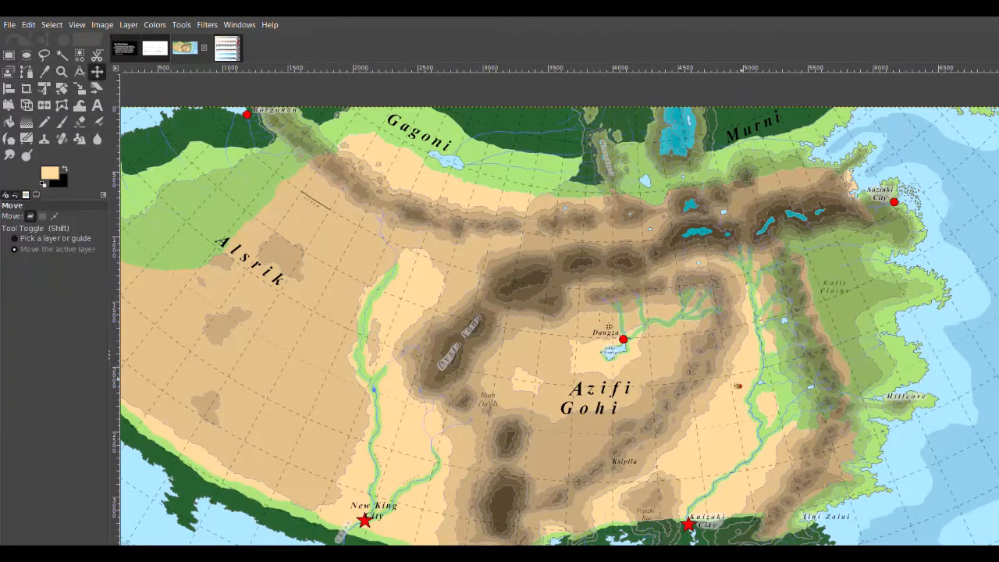
pyautogui.press('1')
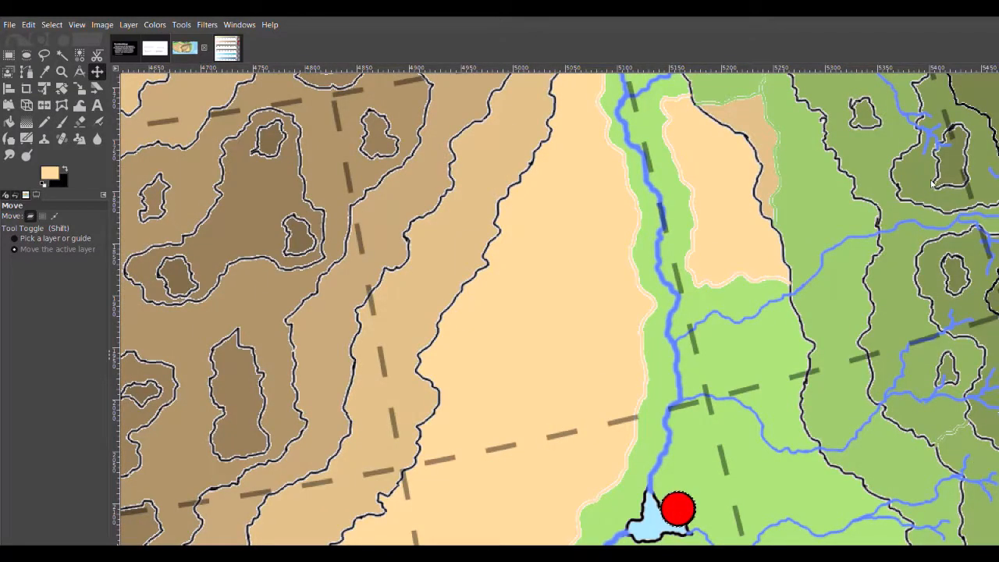
pyautogui.press('z')
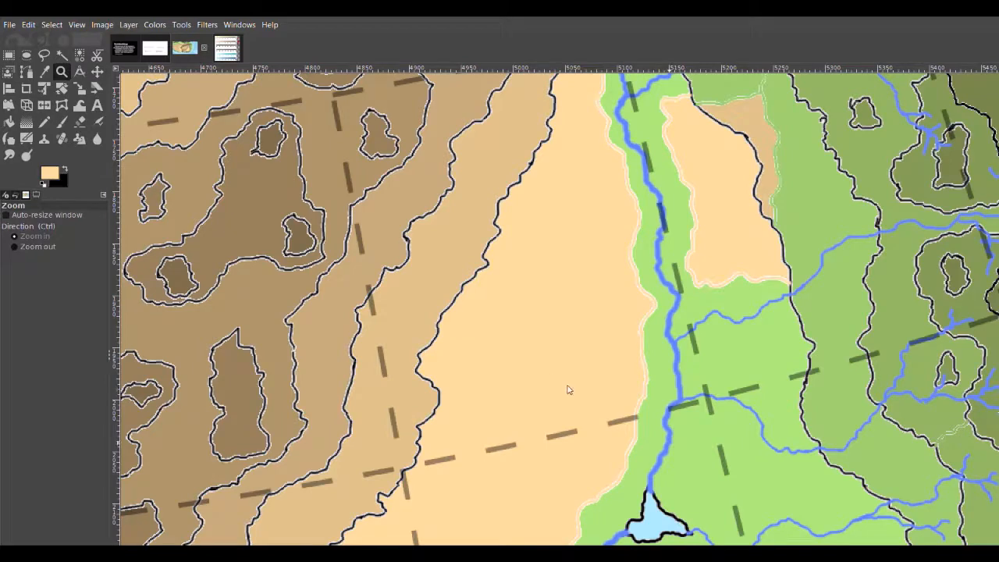
pyautogui.press('m')
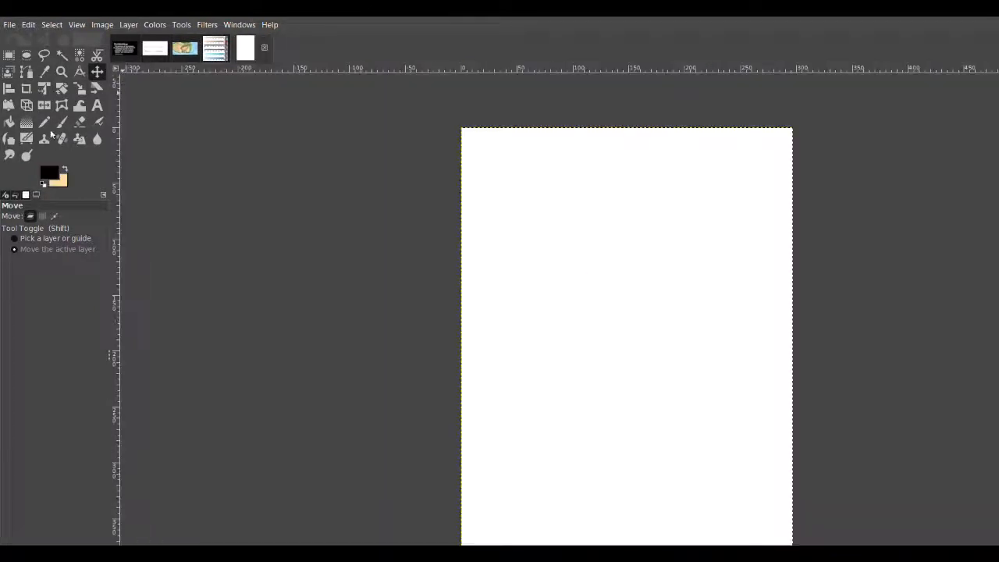
pyautogui.press('t')
pyautogui.click(477, 150)
pyautogui.write('Gubana')
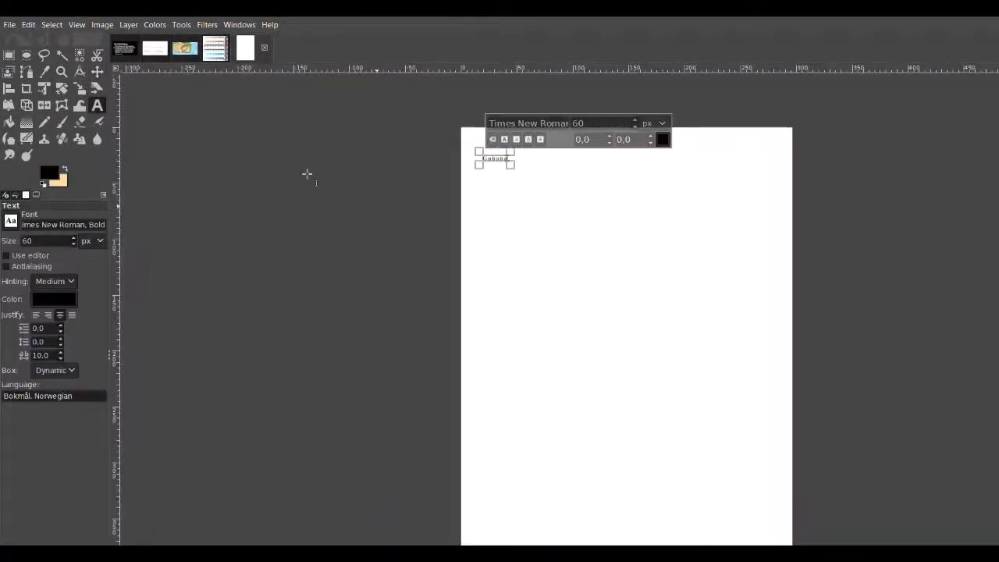
pyautogui.press('BackSpace')
pyautogui.press('BackSpace')
pyautogui.press('BackSpace')
pyautogui.press('BackSpace')
pyautogui.press('BackSpace')
pyautogui.press('BackSpace')
pyautogui.doubleClick(28, 240)
pyautogui.write('100')
pyautogui.click(480, 151)
pyautogui.write('G')
pyautogui.click(286, 227)
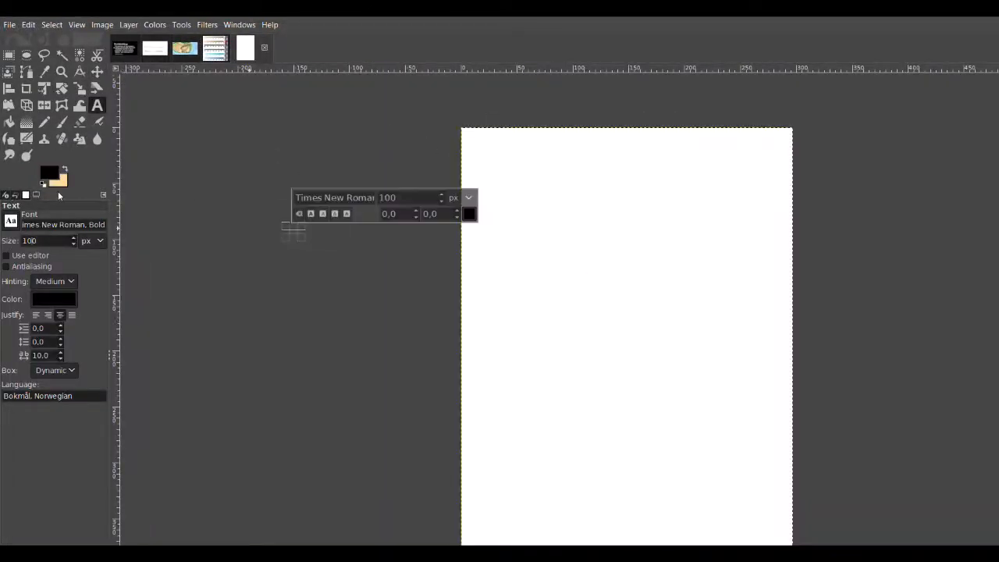
# Step: Add the title "Gubadoma" in black 130 px text near the top of the blank white page
pyautogui.press('BackSpace')
pyautogui.write('3')
pyautogui.click(305, 357)
pyautogui.click(488, 147)
pyautogui.write('Gubadoma')
# Step: Add the entry "- Description of nature" in 100 px text, slightly indented below the title
pyautogui.click(508, 228)
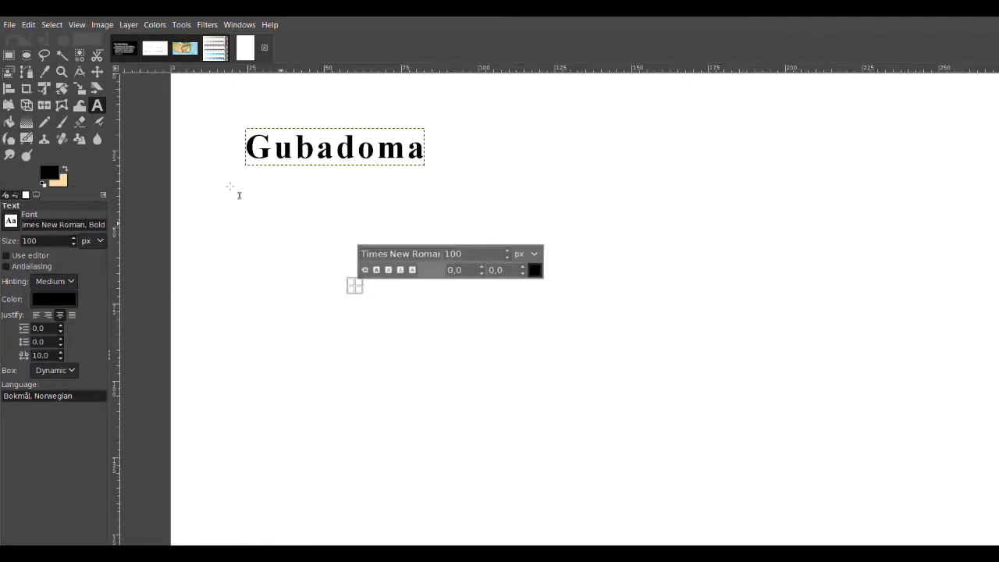
pyautogui.click(281, 225)
pyautogui.write('- Description of nature')
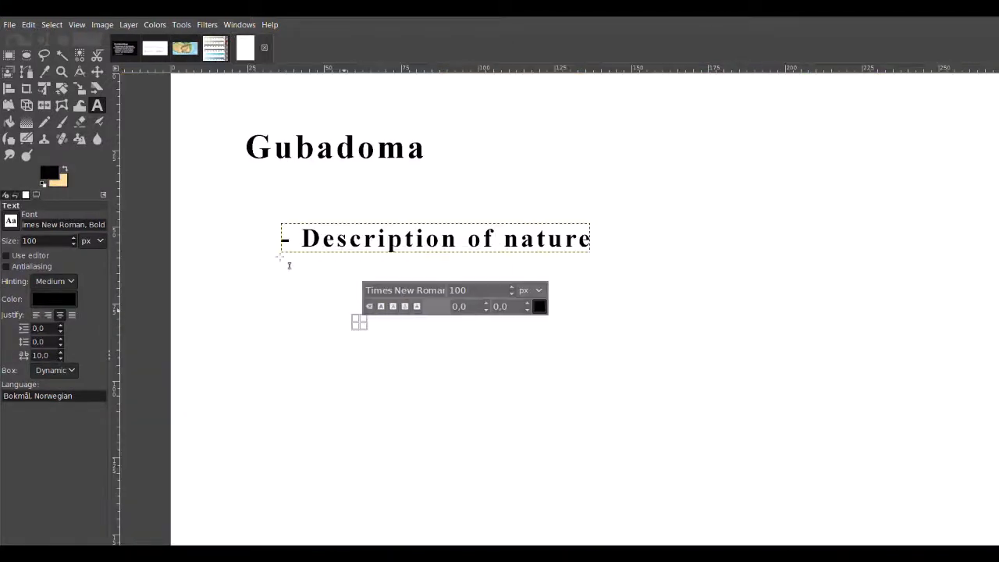
# Step: Add the sub-entry "-Low-land lake" in 100 px text, indented below the nature description entry
pyautogui.click(321, 282)
pyautogui.write('-Low-land')
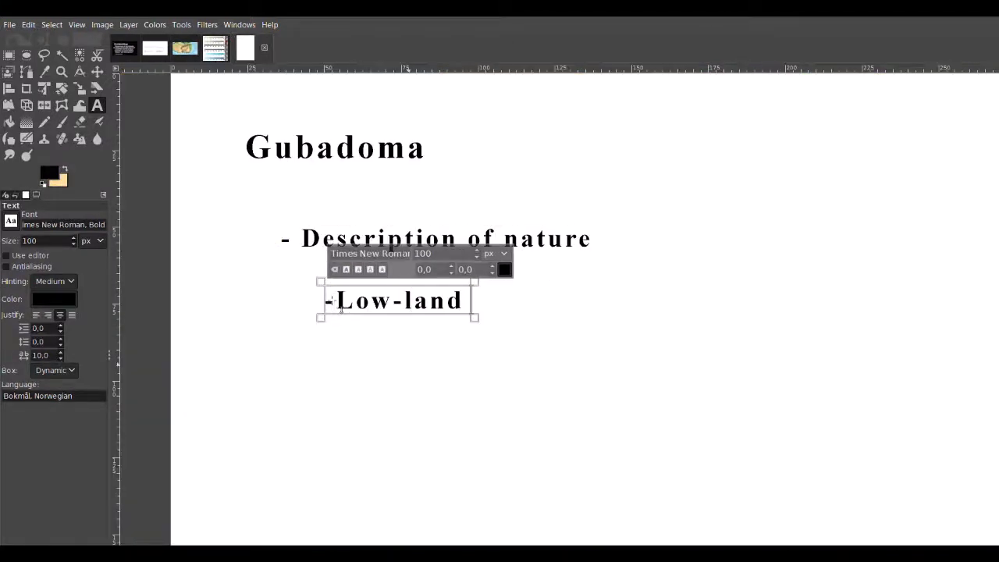
pyautogui.write(' lake')
pyautogui.press('Return')
pyautogui.press('BackSpace')
# Step: Left-justify the text and add the sub-entry "-Valley lake" in 100 px text, aligned below "-Low-land lake"
pyautogui.click(36, 316)
pyautogui.click(348, 371)
pyautogui.click(326, 333)
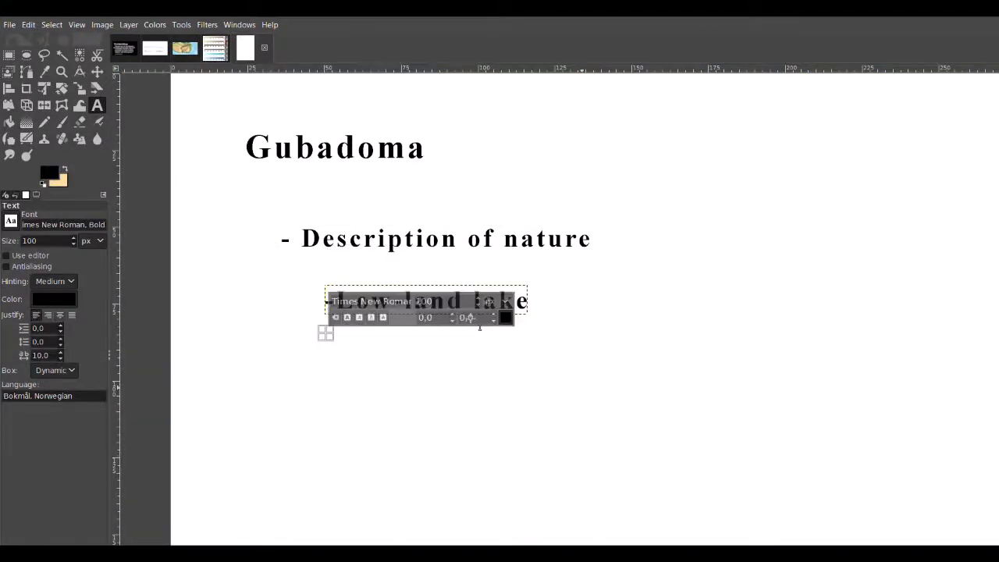
pyautogui.write('-Valley lake')
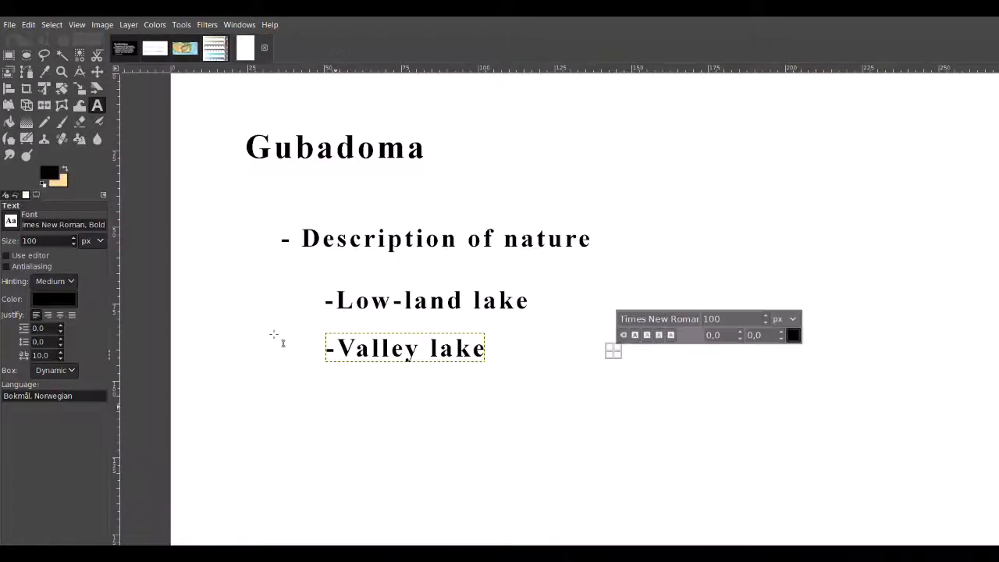
# Step: Add the entry "- History of place" below the lake entries, with the indented sub-entry "- I honestly don't know '^-^"
pyautogui.click(283, 342)
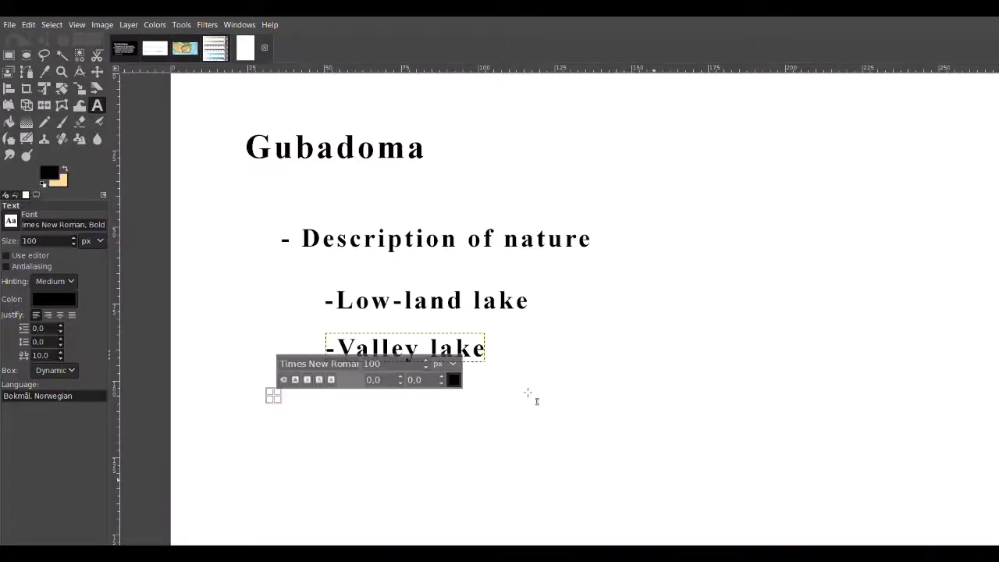
pyautogui.write('- History of place')
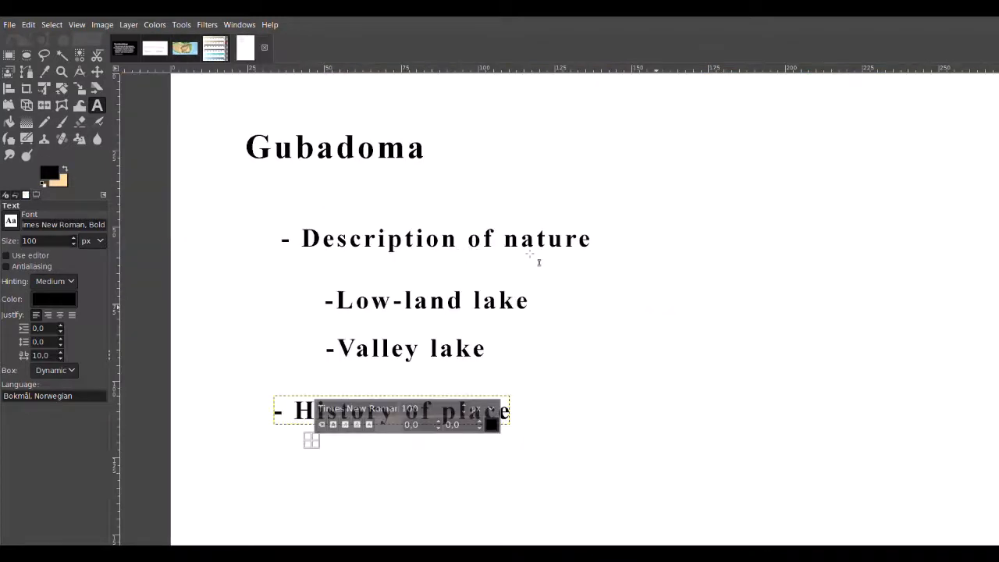
pyautogui.write("- I honestly don't know '")
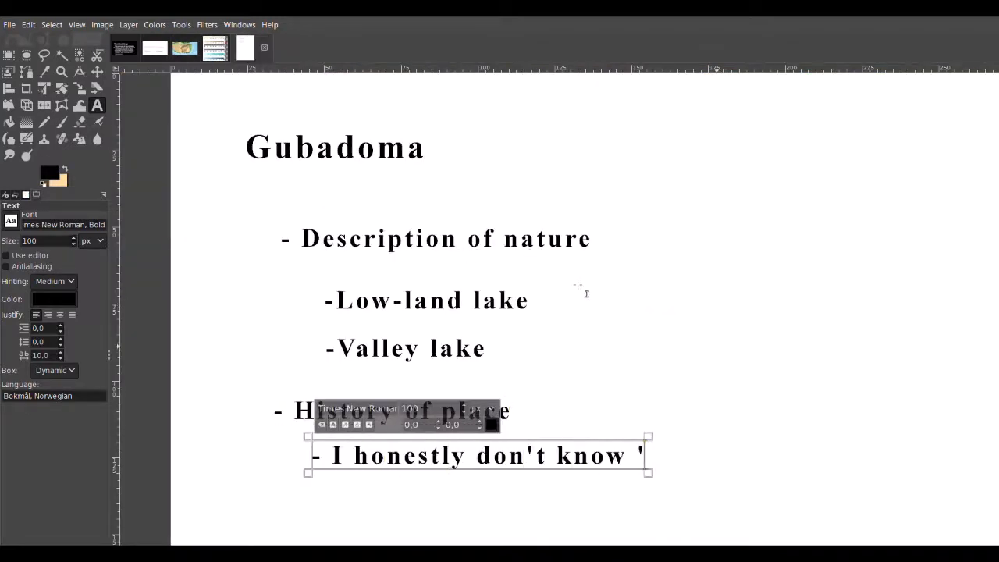
pyautogui.write('^-^')
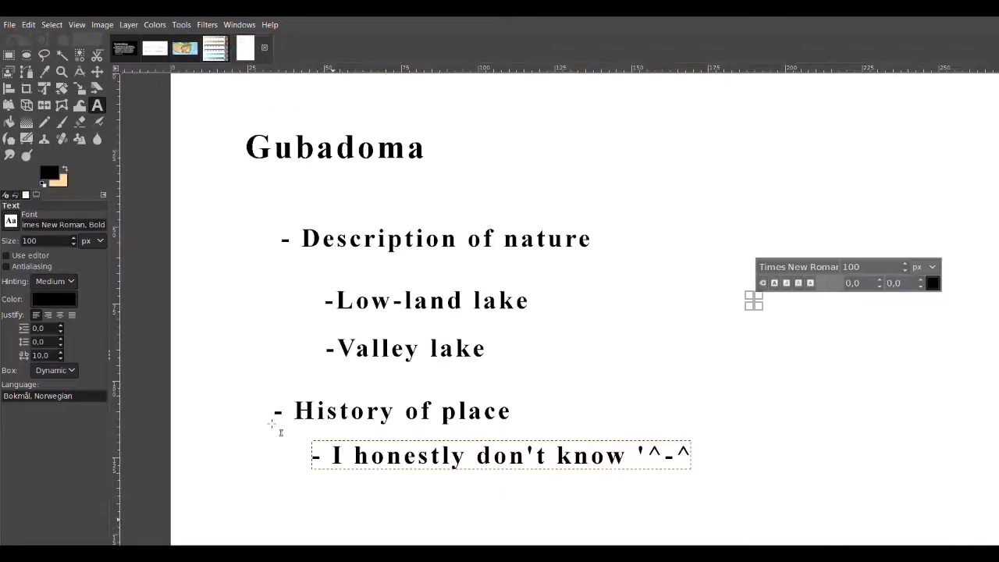
# Step: Add the sub-entries "- Rural place" and "- farmlands and hunting place" under the history of place entry
pyautogui.click(310, 495)
pyautogui.write('- Rural place')
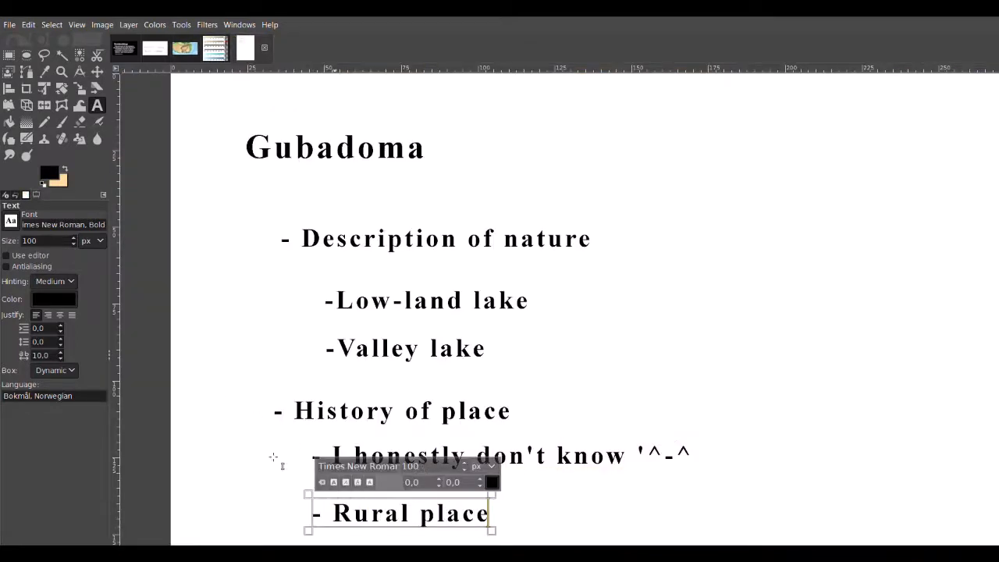
pyautogui.press('Escape')
pyautogui.scroll(-4, 579, 439)
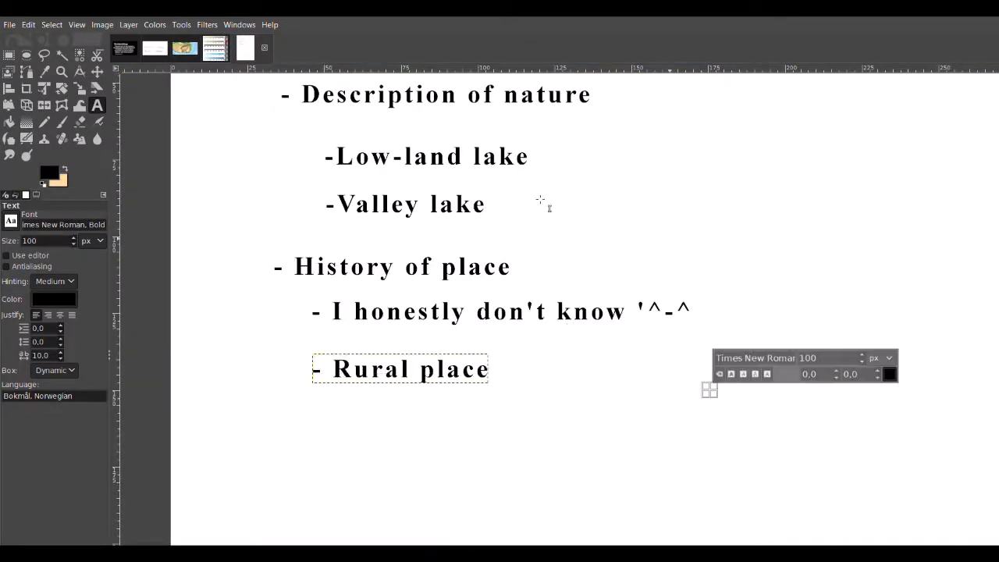
pyautogui.click(311, 413)
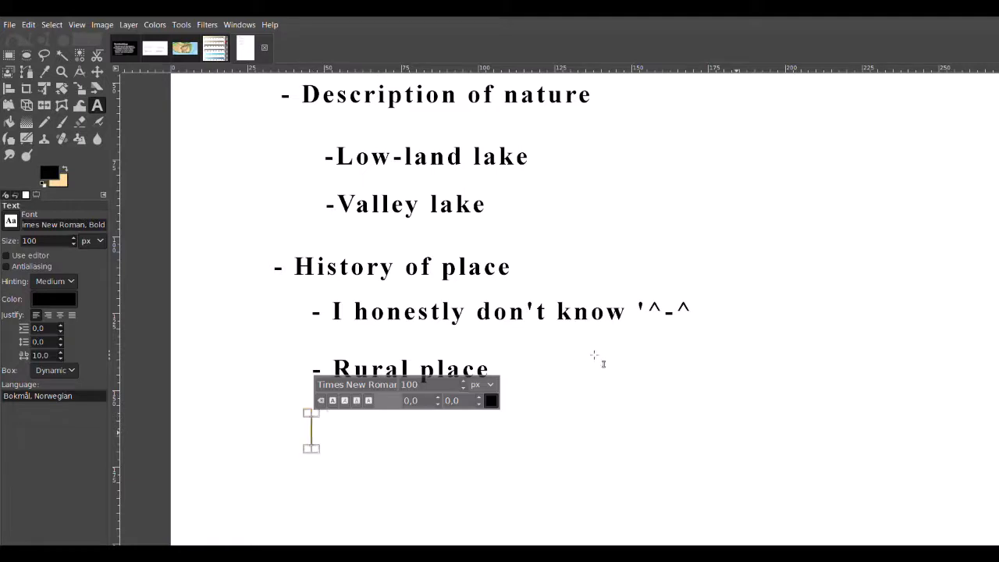
pyautogui.write('- farmlands and hunting place')
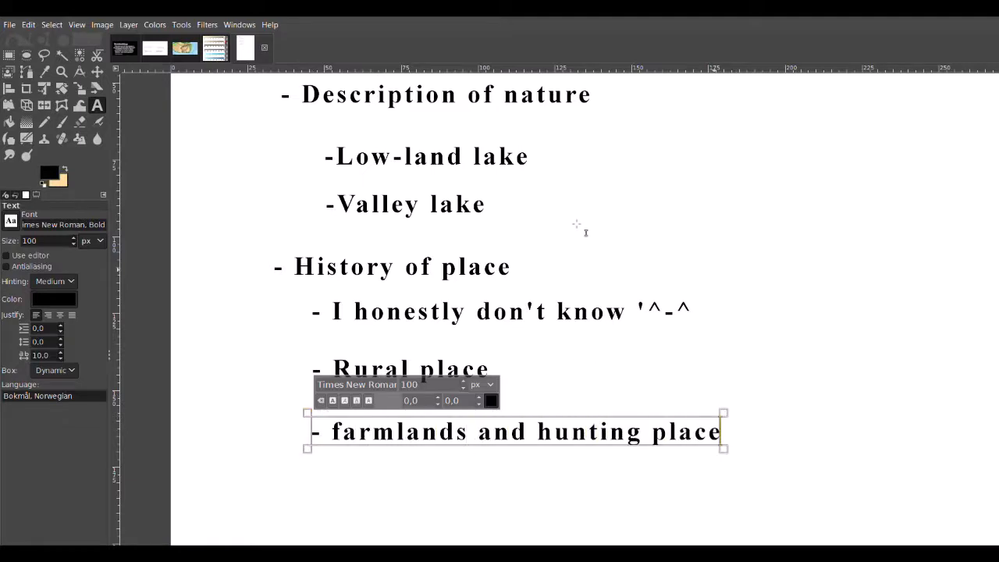
# Step: Paint a thin curved black arrow with a size 8 brush from the farmlands line up to between the two lake entries
pyautogui.press('Escape')
pyautogui.press('p')
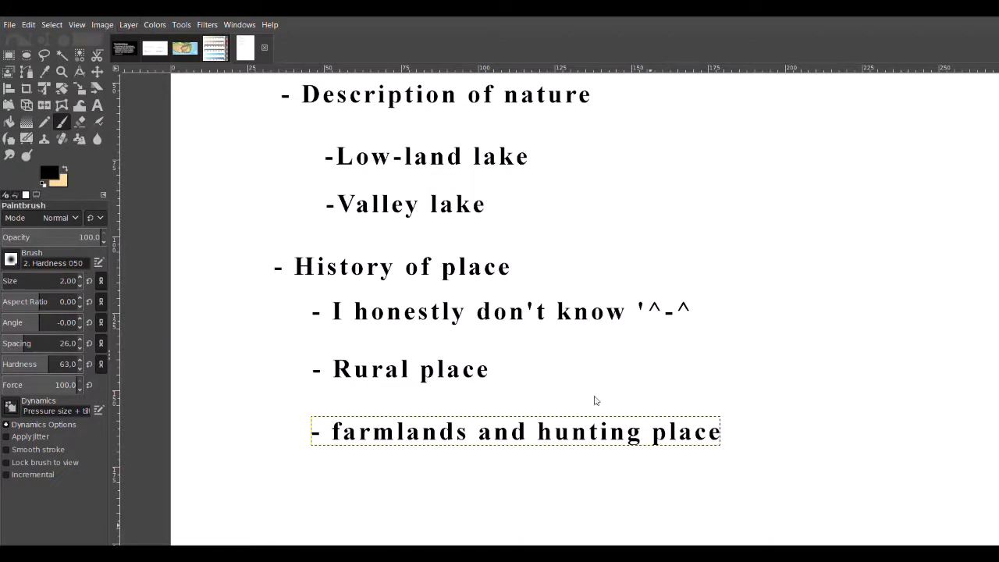
pyautogui.moveTo(295, 412)
pyautogui.mouseDown()
pyautogui.moveTo(258, 240)
pyautogui.moveTo(270, 205)
pyautogui.mouseUp()
pyautogui.hotkey('ctrl', 'z')
pyautogui.hotkey('ctrl', 'y')
pyautogui.hotkey('ctrl', 'y')
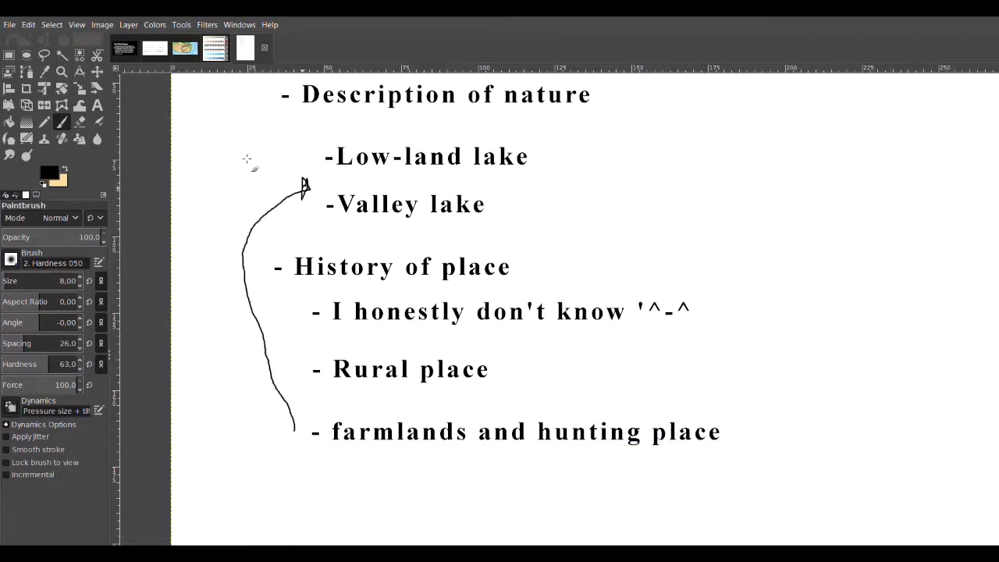
# Step: Add the entry "- People name" below the farmlands line, with the indented sub-entry "- the Øni Azis live there"
pyautogui.press('t')
pyautogui.click(252, 478)
pyautogui.write('- People name')
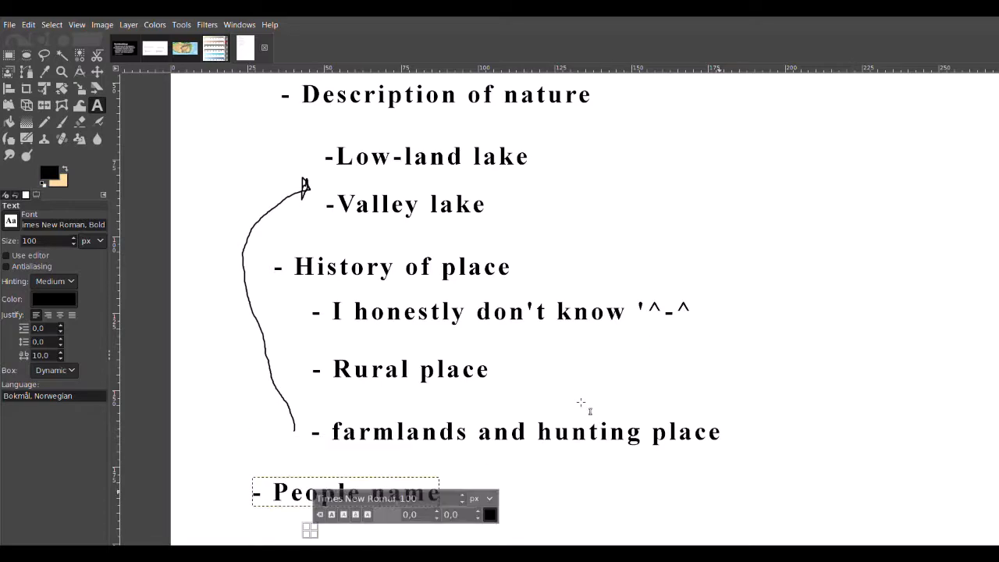
pyautogui.press('Return')
pyautogui.write('- the Øni Azis live there')
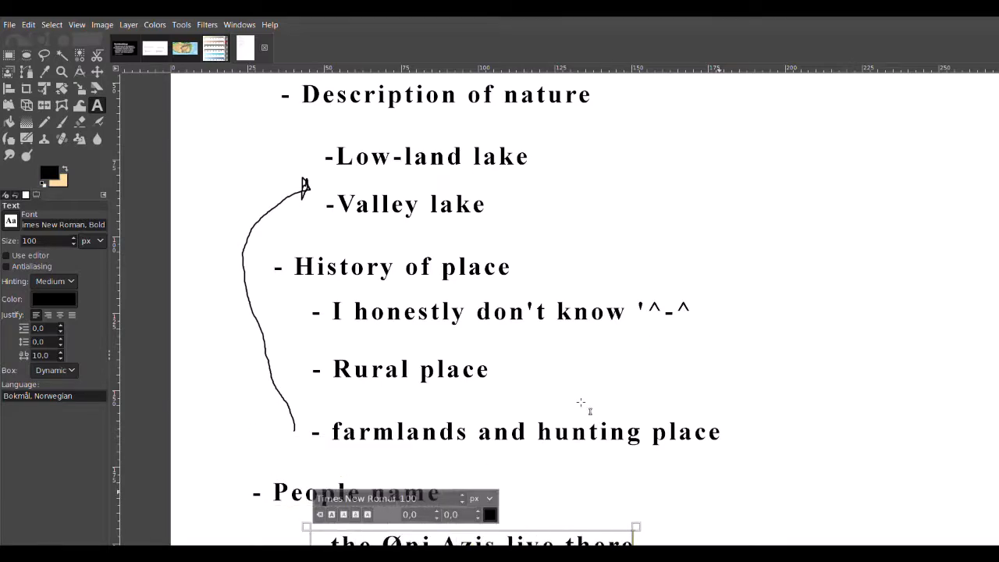
# Step: Add the two-line sub-entry "- this would be a good place to come up with prominent figures" below the Øni Azis line
pyautogui.scroll(-5, 441, 334)
pyautogui.scroll(5, 440, 335)
pyautogui.click(308, 446)
pyautogui.write('- this would be a good p')
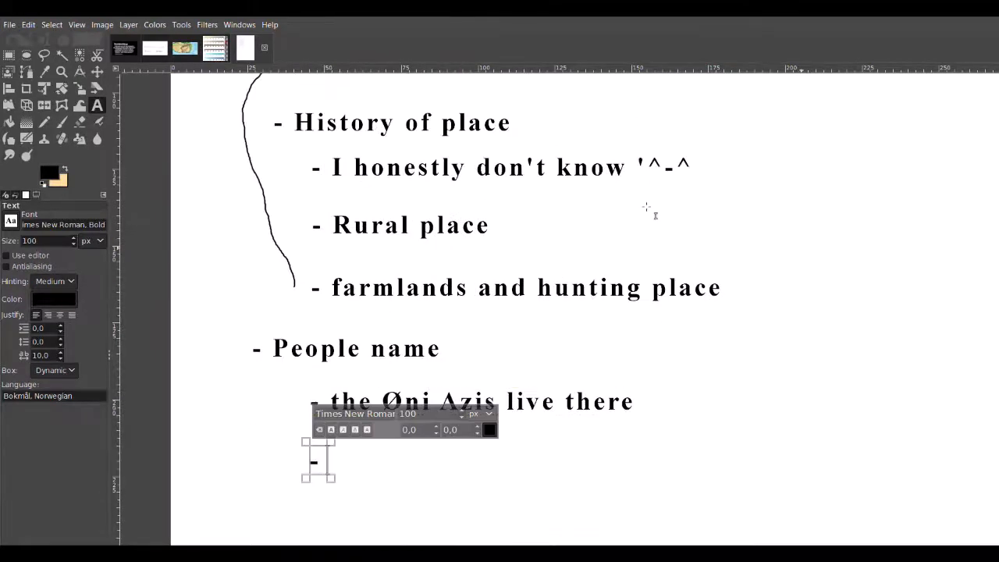
pyautogui.write('up with')
pyautogui.press('Return')
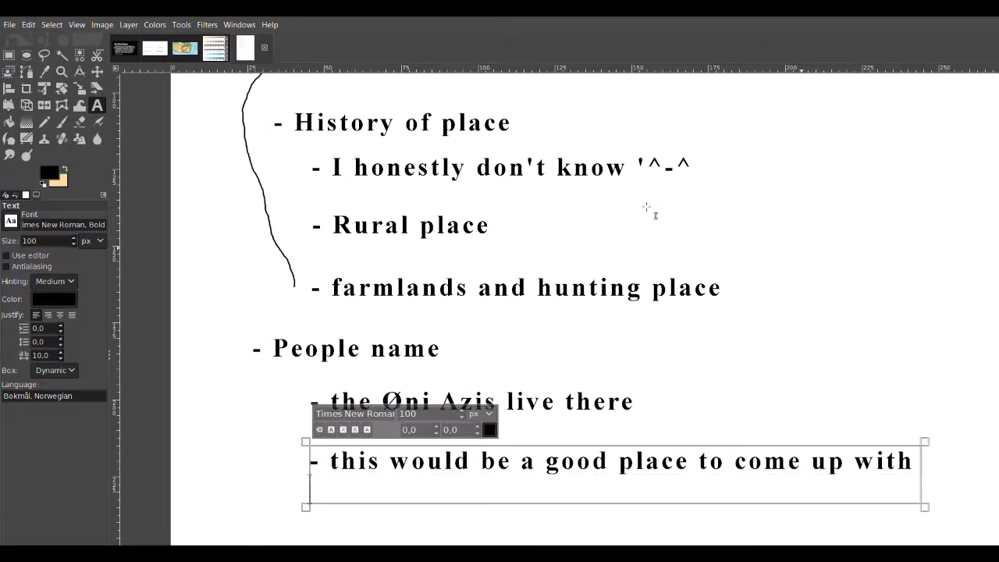
pyautogui.write('prominent figures')
pyautogui.press('Escape')
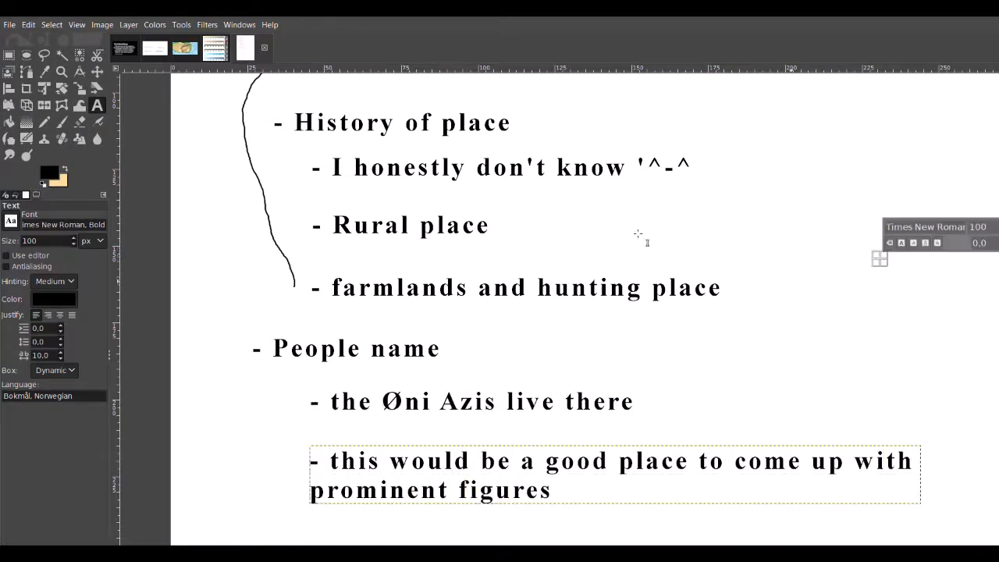
# Step: Add the entry "- Importance of place" with the indented sub-entry "- a place that is fertile and easy to get food"
pyautogui.scroll(-3, 196, 330)
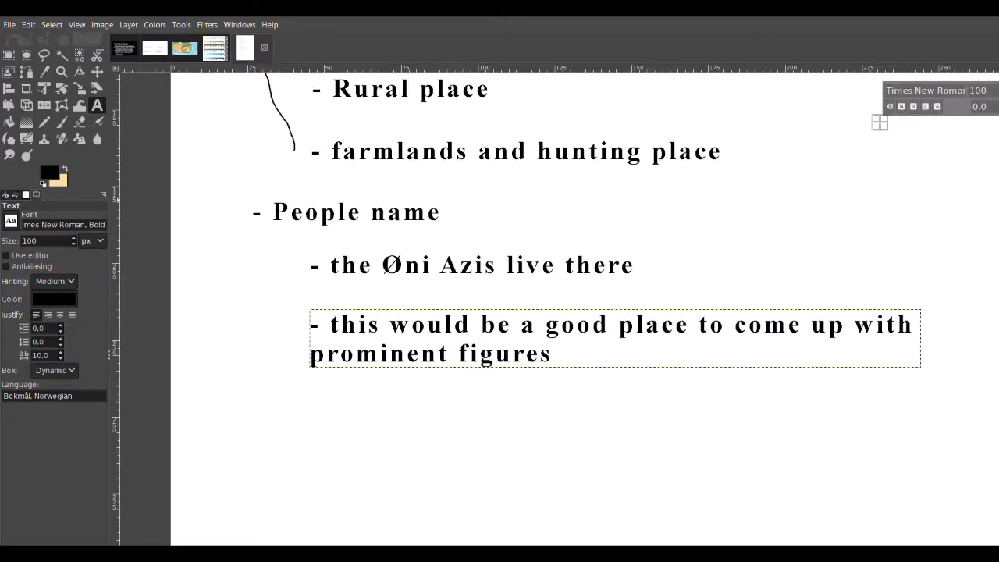
pyautogui.click(242, 403)
pyautogui.write('- Importance of place')
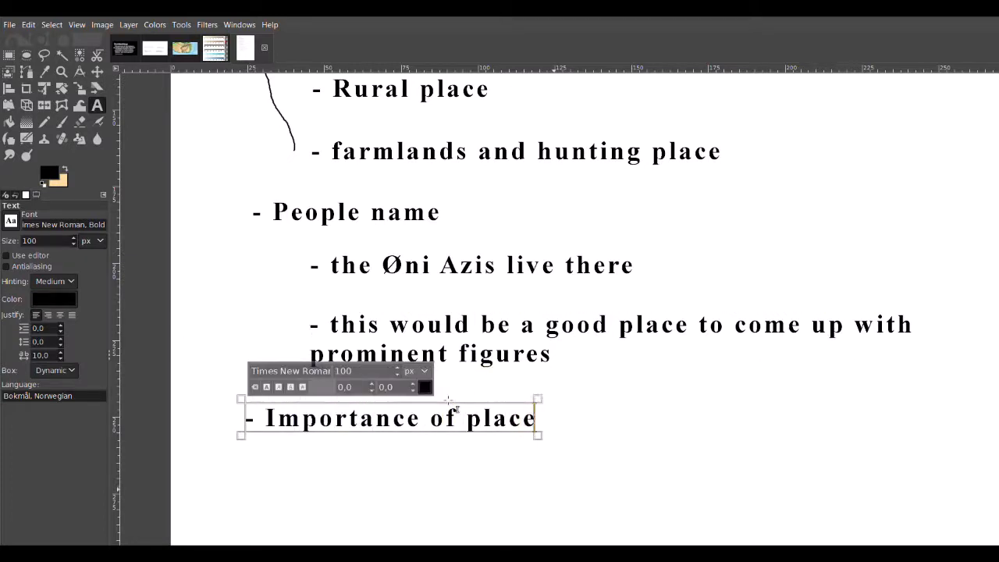
pyautogui.click(287, 453)
pyautogui.write('- a place that is fertile and')
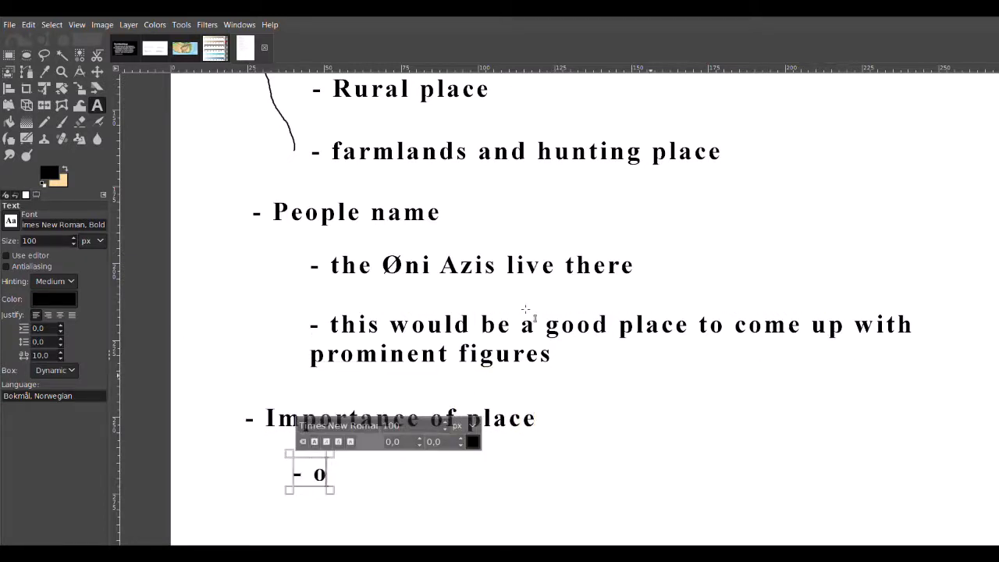
pyautogui.write(' easy to get food')
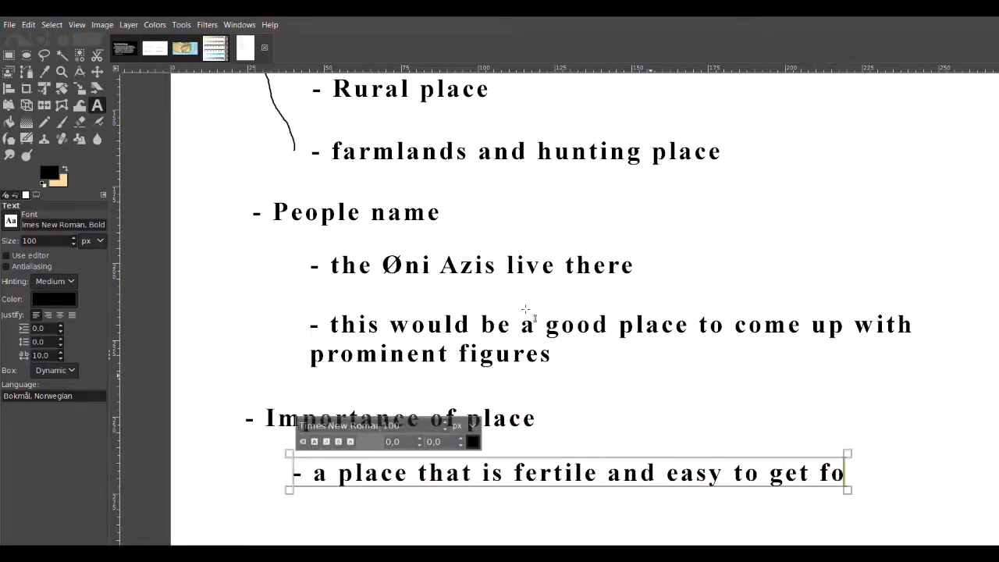
# Step: Review the Gubadoma notes from the nature description down to the importance of place
pyautogui.scroll(-6, 222, 258)
pyautogui.scroll(15, 302, 269)
pyautogui.scroll(-6, 434, 252)
pyautogui.click(716, 401)
pyautogui.scroll(6, 579, 164)
pyautogui.scroll(-9, 649, 238)
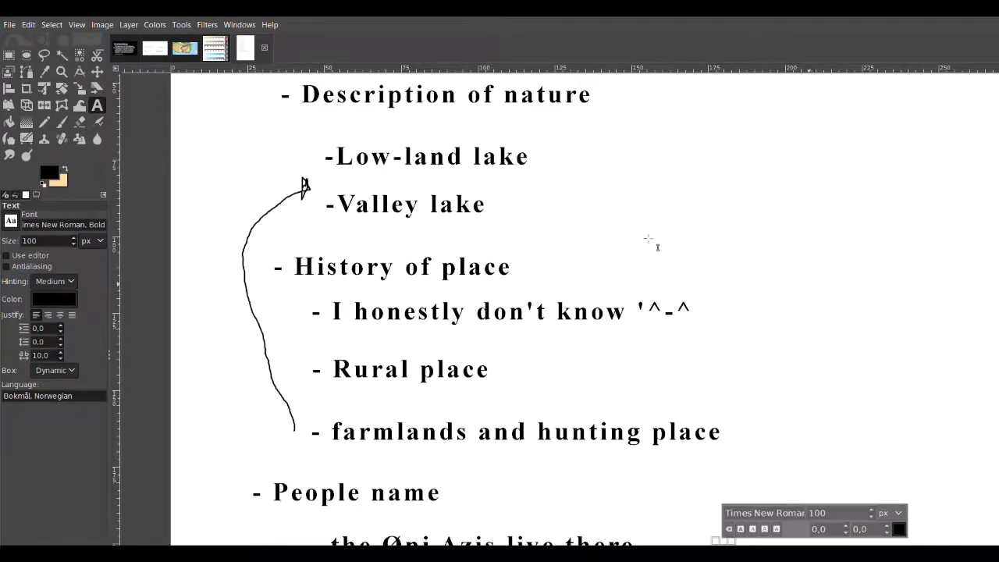
pyautogui.scroll(9, 648, 239)
pyautogui.scroll(-12, 505, 211)
# Step: Add the summary line "Farm near the lake in the fertile valley" in 100 px text below the importance of place notes
pyautogui.click(252, 442)
pyautogui.click(251, 381)
pyautogui.write('Place')
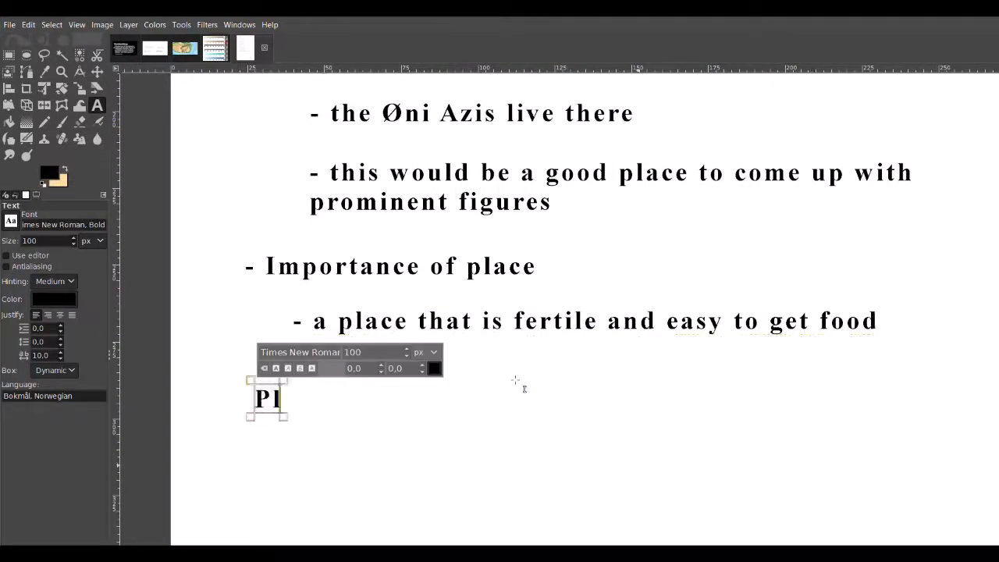
pyautogui.press('BackSpace')
pyautogui.press('BackSpace')
pyautogui.press('BackSpace')
pyautogui.press('BackSpace')
pyautogui.press('BackSpace')
pyautogui.write('Farm near the la')
pyautogui.write('ke in the fertile valley')
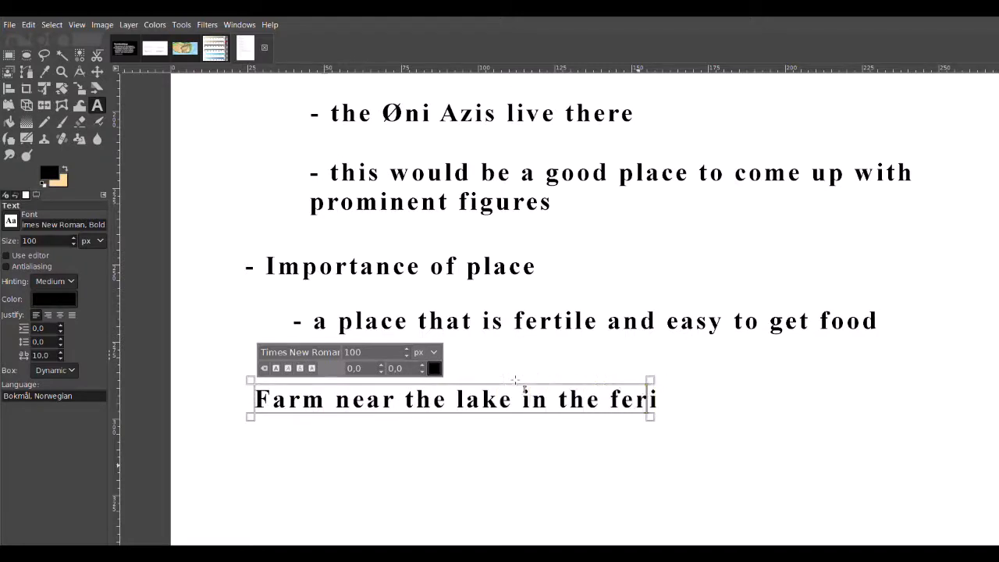
pyautogui.click(375, 457)
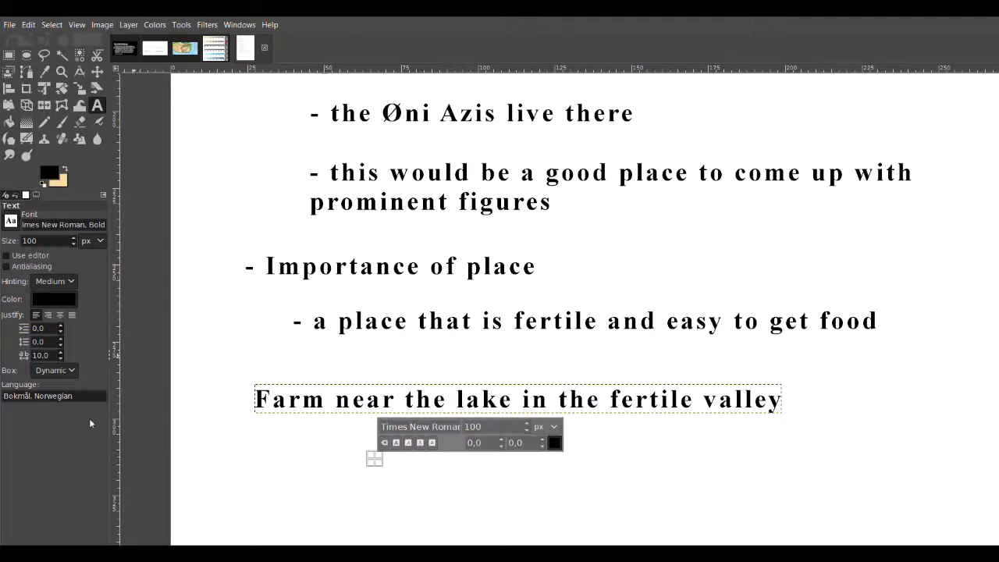
# Step: Begin a line below the farm summary with the invented-language words "Suni søli akaft"
pyautogui.click(253, 437)
pyautogui.write('Suni')
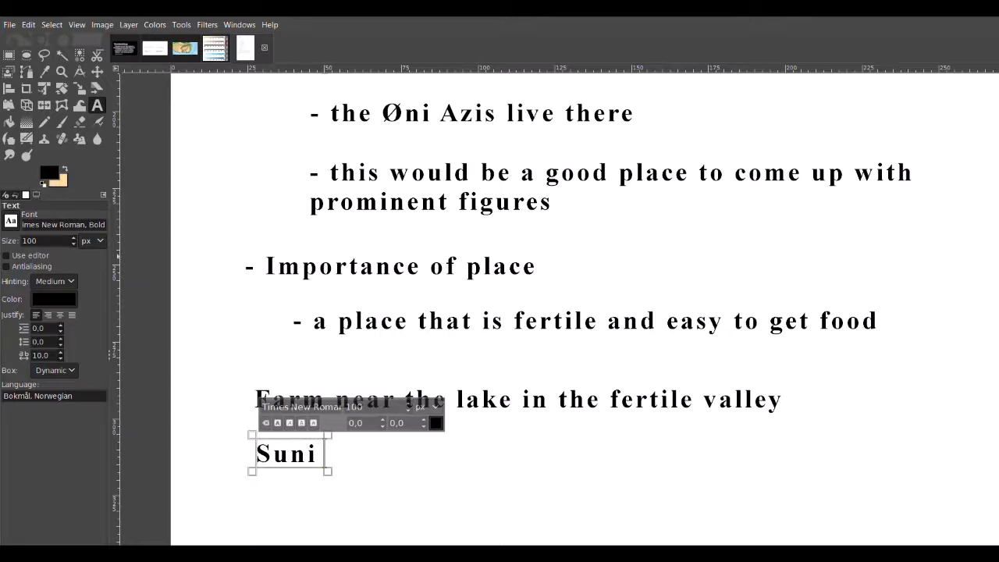
pyautogui.write('søli')
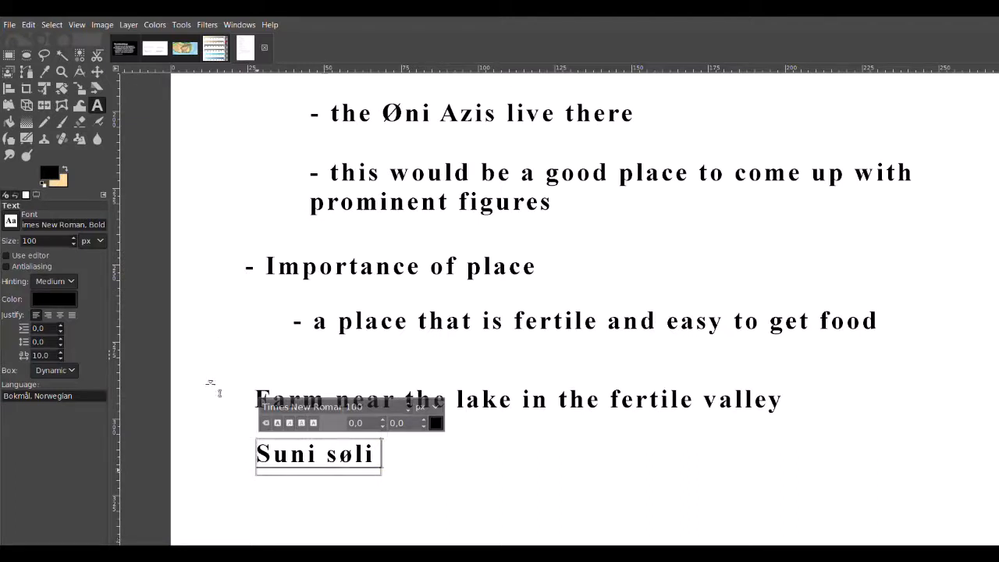
pyautogui.write('a')
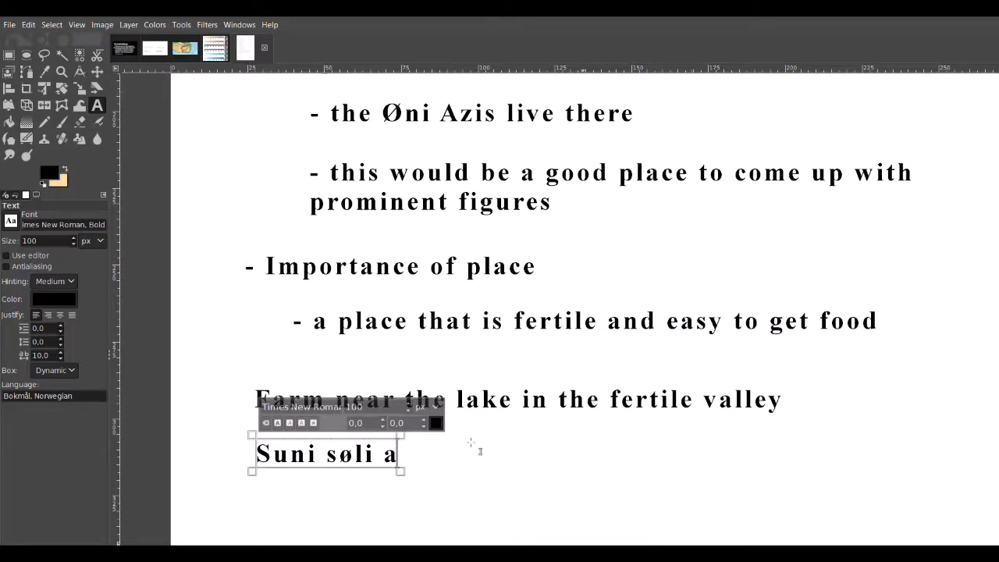
pyautogui.write('kaft')
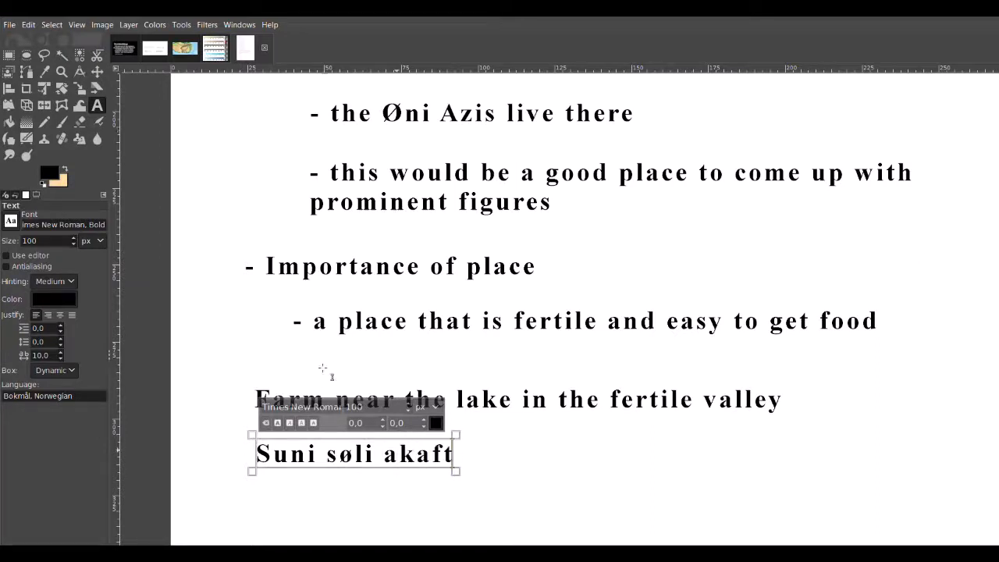
# Step: Correct the third word to "kaftiti" and complete the line as "Suni søli kaftiti stømili"
pyautogui.press('Left')
pyautogui.press('Left')
pyautogui.press('Left')
pyautogui.press('Left')
pyautogui.press('BackSpace')
pyautogui.press('End')
pyautogui.write('iti')
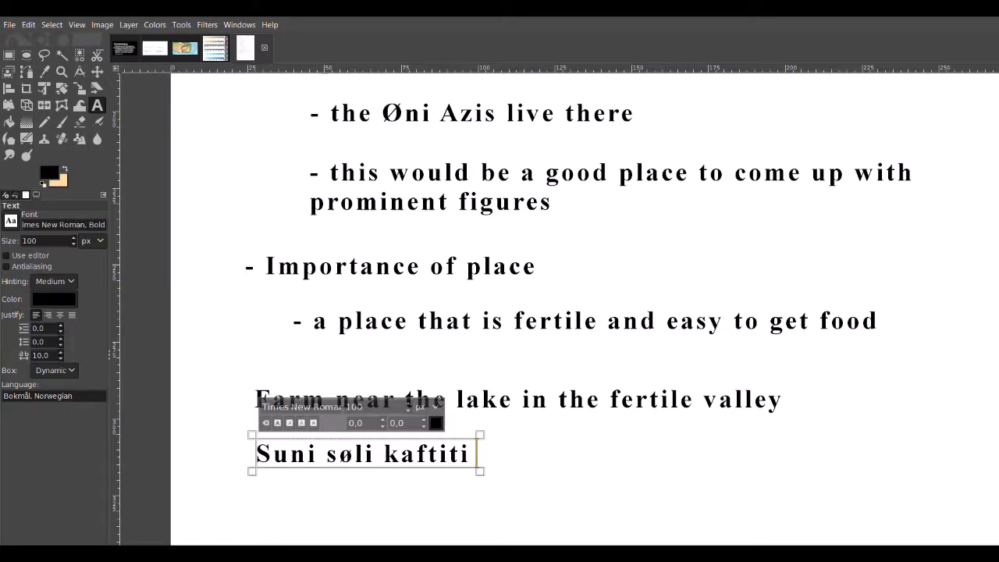
pyautogui.press('Left')
pyautogui.write('stømili')
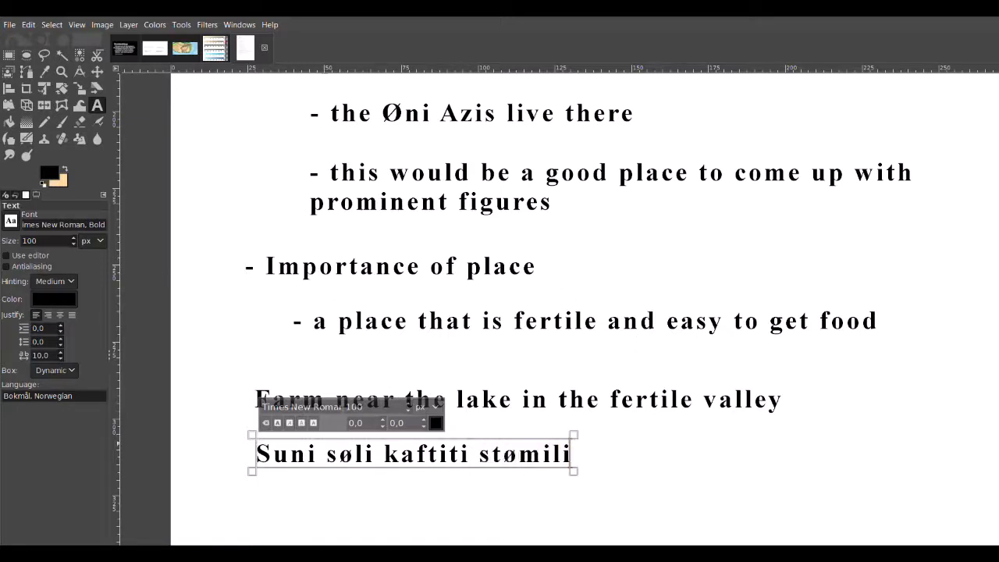
# Step: Add text below "Suni søli kaftiti stømili" that evolves the phrase from "Sulisuli kaftiti stumili" line by line down to "Suli gafti"
pyautogui.click(245, 508)
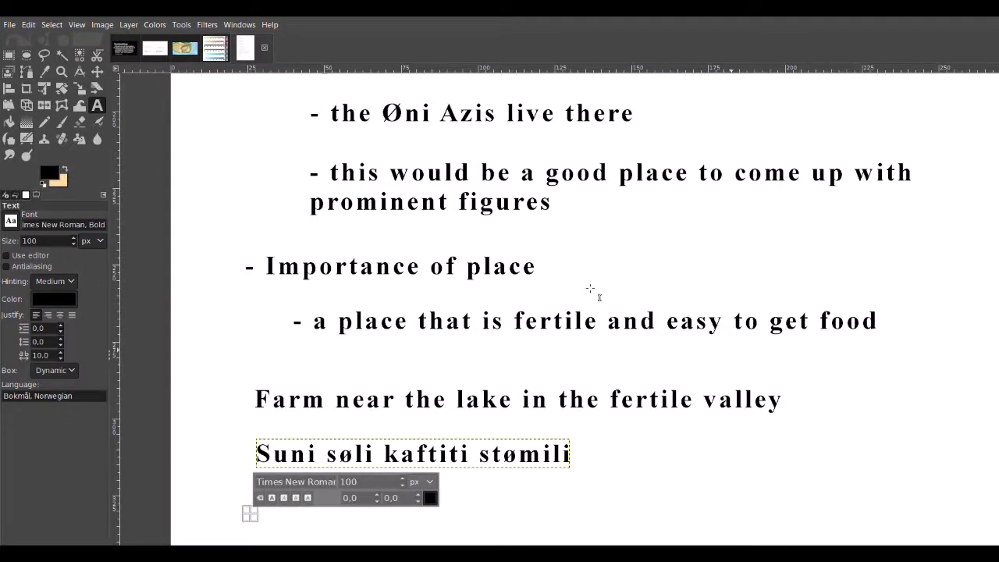
pyautogui.write('Suni')
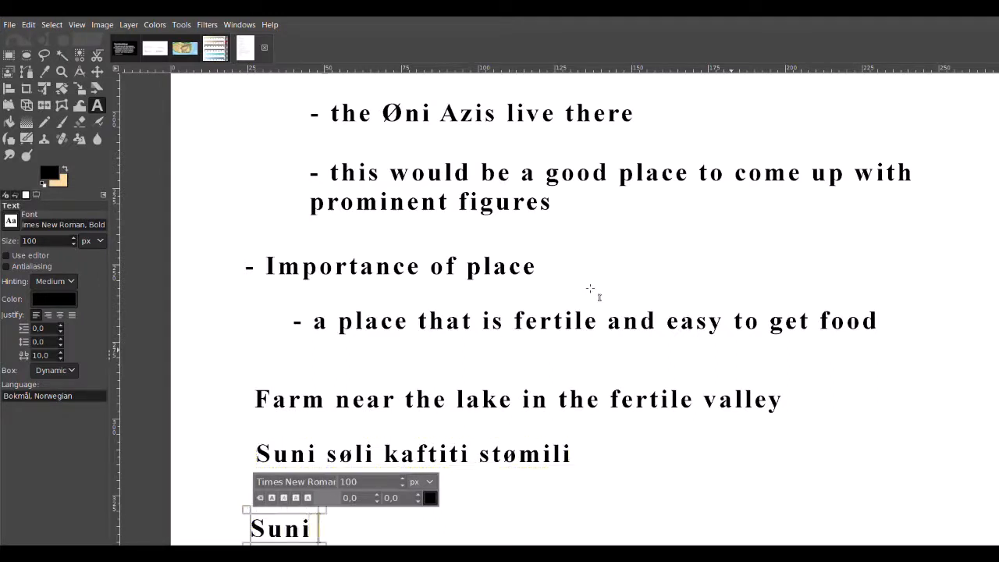
pyautogui.press('BackSpace')
pyautogui.press('BackSpace')
pyautogui.write('li')
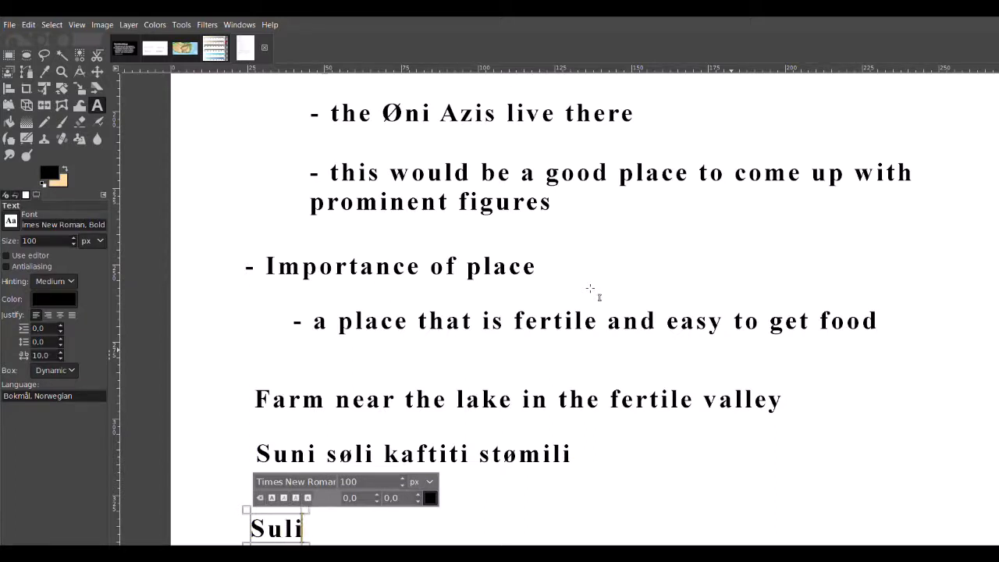
pyautogui.write('suli kaftit')
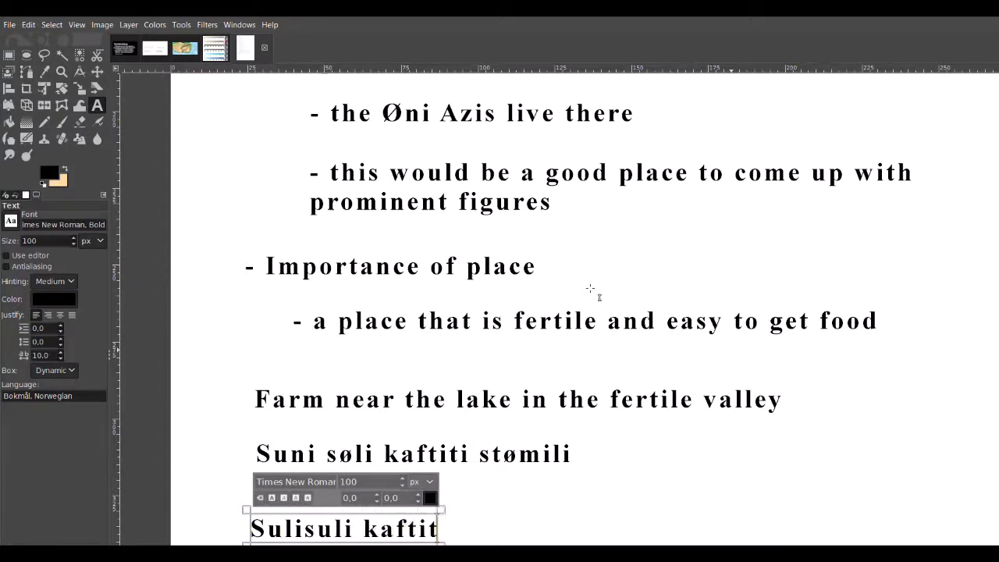
pyautogui.write('i stumili')
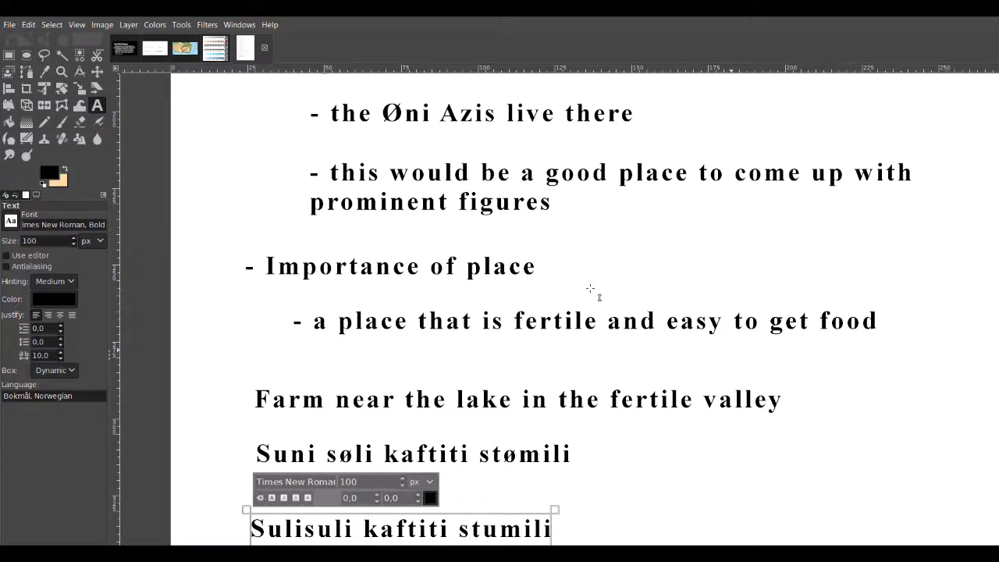
pyautogui.scroll(-3, 590, 288)
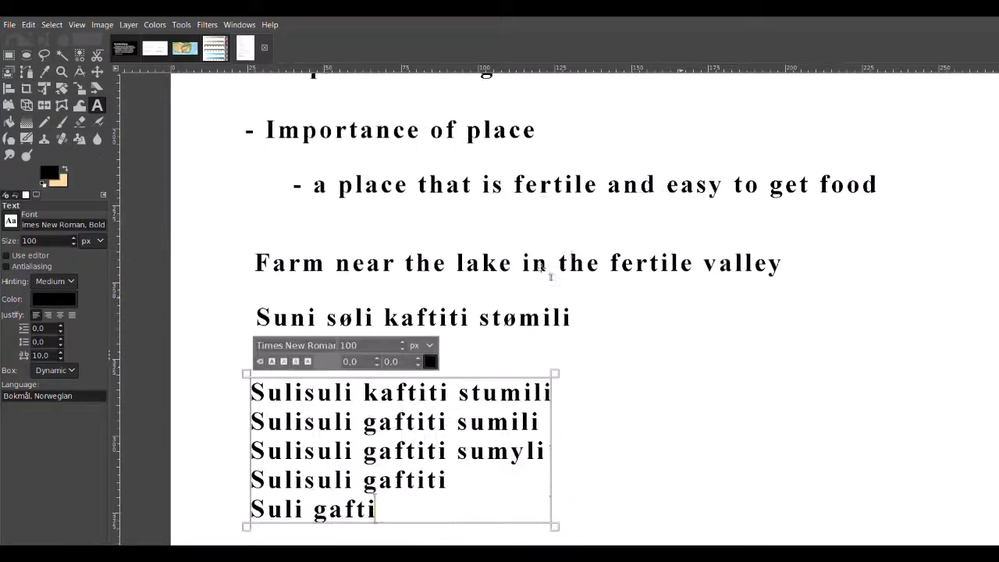
# Step: Finish the name derivation text and switch to the map image at the unlabelled red city marker
pyautogui.click(703, 339)
pyautogui.click(185, 49)
pyautogui.scroll(-4, 626, 362)
pyautogui.click(641, 314)
pyautogui.write('S')
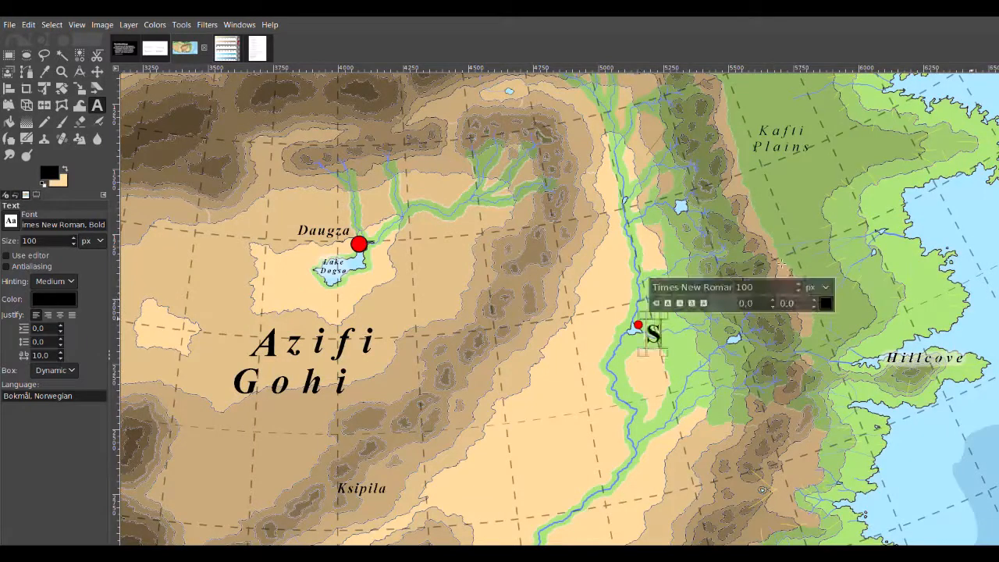
pyautogui.press('BackSpace')
pyautogui.doubleClick(29, 241)
pyautogui.write('20')
pyautogui.moveTo(647, 322); pyautogui.dragTo(561, 412)
pyautogui.click(733, 368)
pyautogui.click(643, 316)
pyautogui.write('Sara')
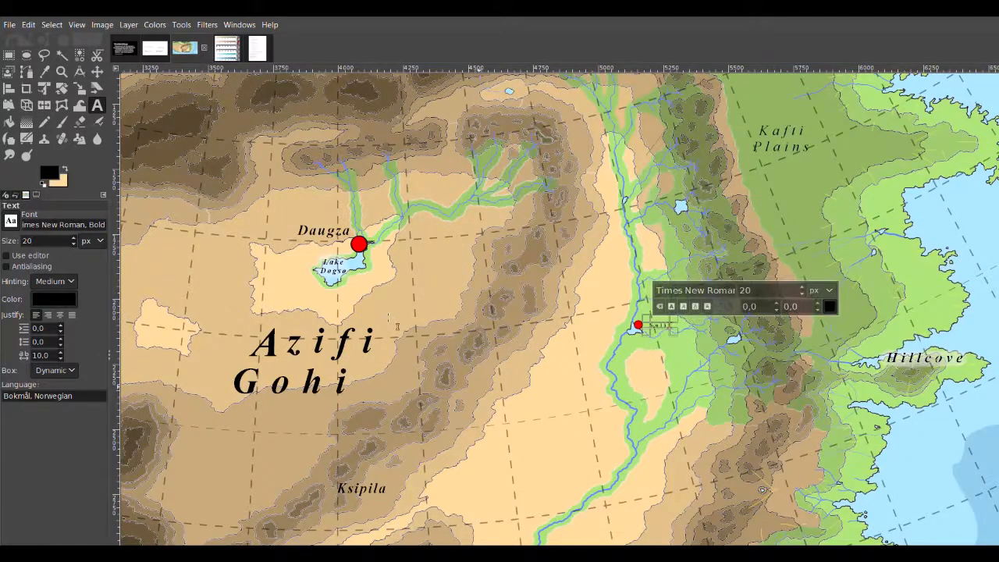
pyautogui.press('BackSpace')
pyautogui.press('BackSpace')
pyautogui.press('BackSpace')
pyautogui.press('BackSpace')
# Step: Label the unnamed red city marker east of Daugza "Suli gafti" in 50 px Times New Roman Bold text
pyautogui.click(448, 251)
pyautogui.doubleClick(28, 241)
pyautogui.write('50')
pyautogui.click(642, 306)
pyautogui.write('Suli gafti')
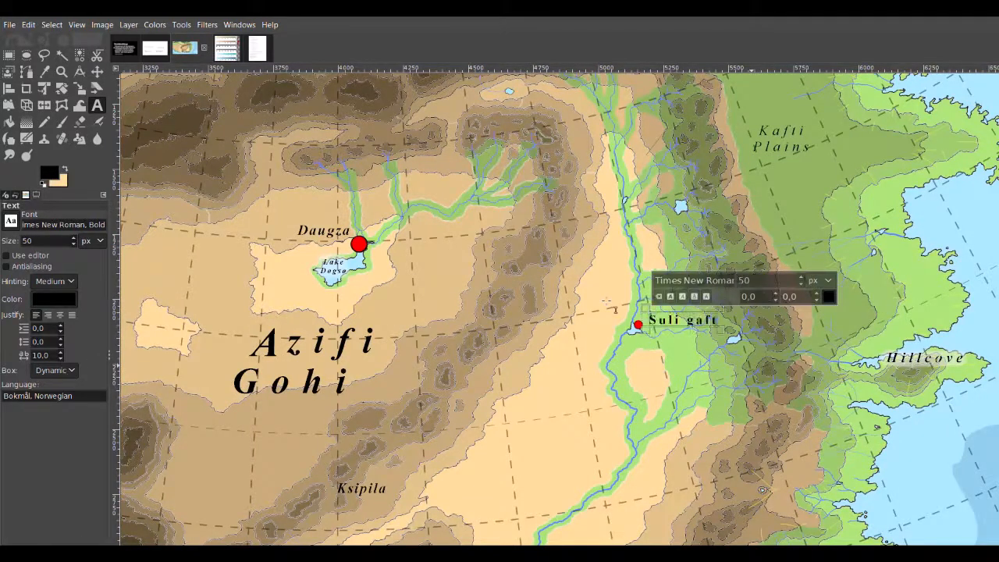
pyautogui.press('Escape')
pyautogui.press('m')
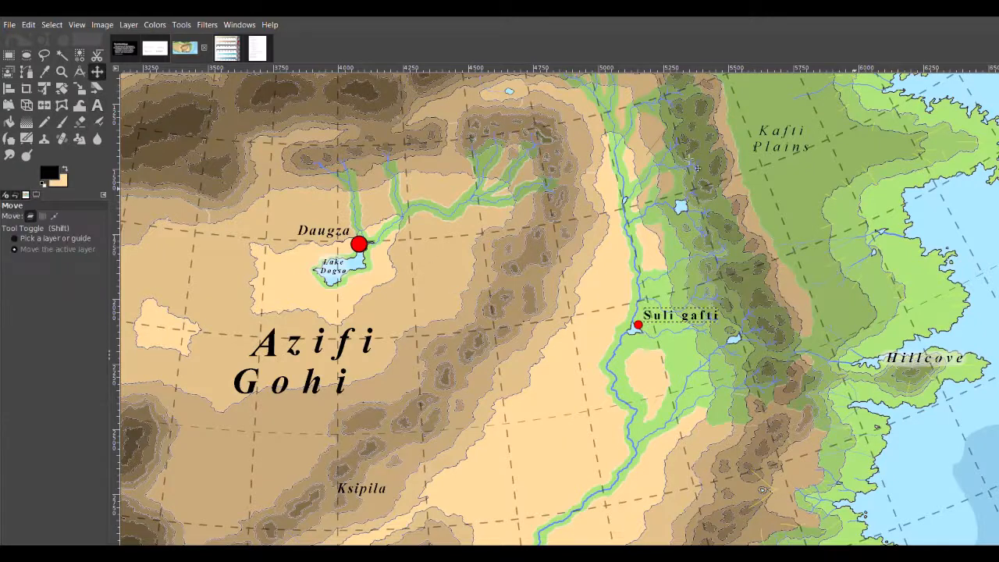
# Step: Paste a copy of the red city marker and place it beside the small lake at the river junction west of Dysta Vona
pyautogui.click(407, 287)
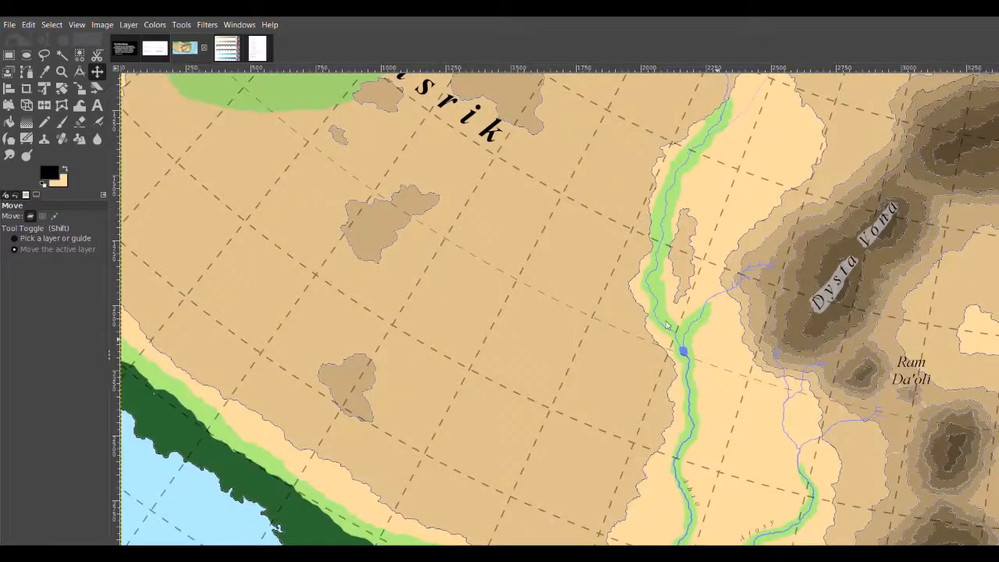
pyautogui.hotkey('ctrl', 'v')
pyautogui.moveTo(628, 362); pyautogui.dragTo(690, 348)
# Step: Label the new lakeside marker "Lanahi Lake" on two centred lines in 50 px bold italic text
pyautogui.click(97, 104)
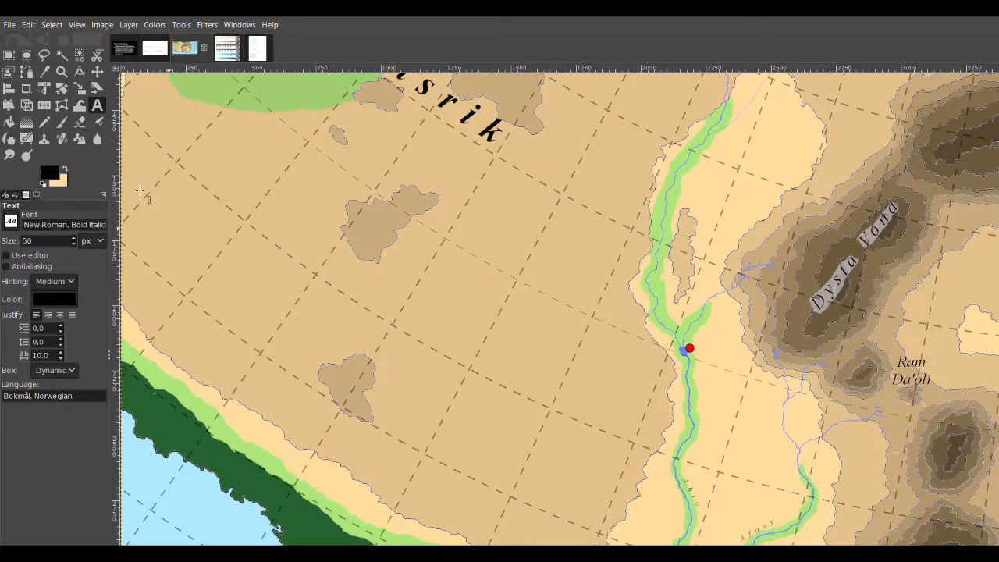
pyautogui.scroll(-3, 693, 258)
pyautogui.click(694, 188)
pyautogui.write('Lanabi')
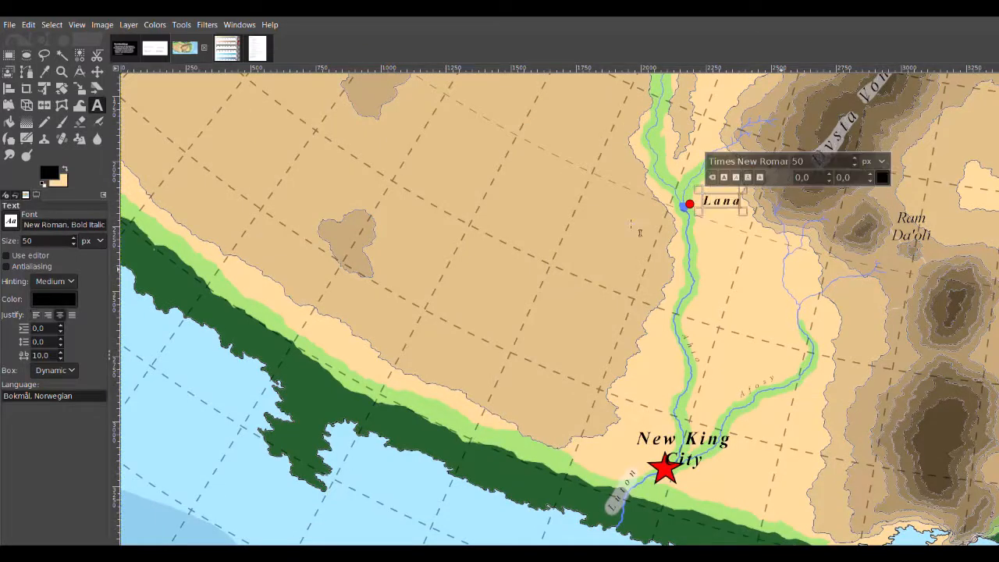
pyautogui.press('Return')
pyautogui.write('Lakw')
pyautogui.press('BackSpace')
pyautogui.write('e')
pyautogui.press('Escape')
pyautogui.press('m')
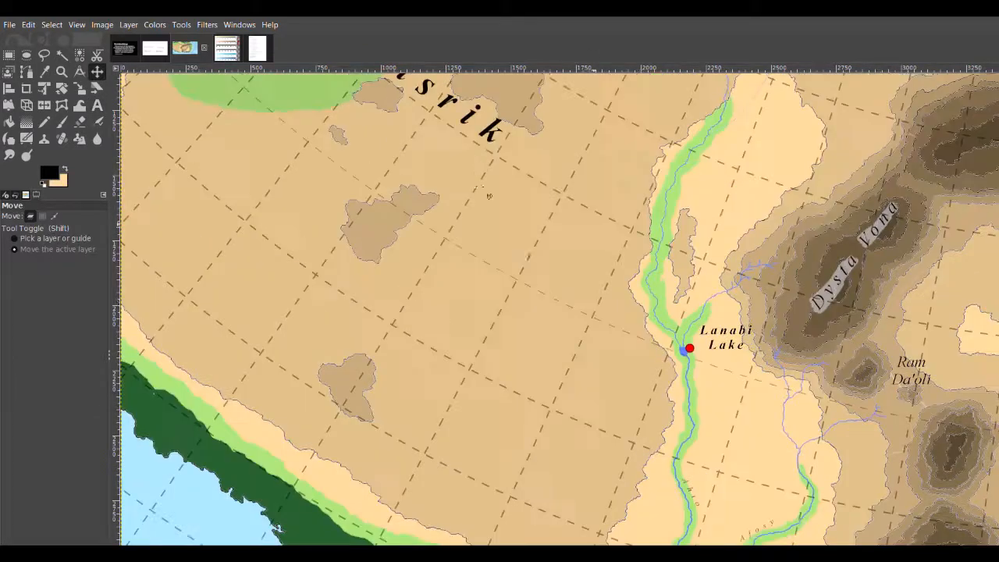
# Step: Add the heading "Name for river" in 50 px bold italic text in the empty upper area of the notes page
pyautogui.scroll(3, 512, 265)
pyautogui.hscroll(5, 490, 293)
pyautogui.hscroll(-5, 483, 289)
pyautogui.click(97, 105)
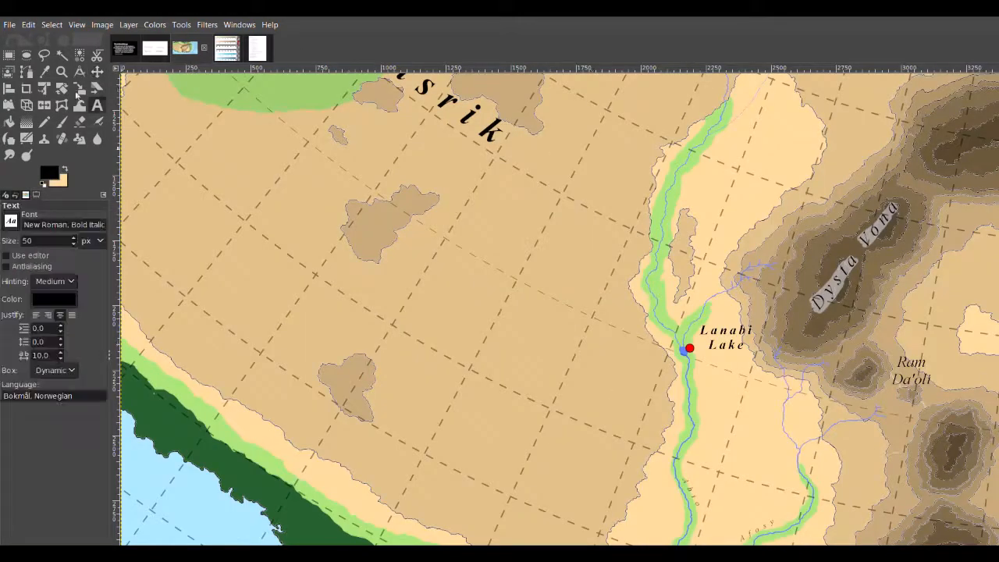
pyautogui.click(257, 49)
pyautogui.click(756, 483)
pyautogui.scroll(10, 756, 469)
pyautogui.click(742, 120)
pyautogui.scroll(2, 613, 101)
pyautogui.hscroll(4, 377, 508)
pyautogui.click(481, 167)
pyautogui.write('Name for river')
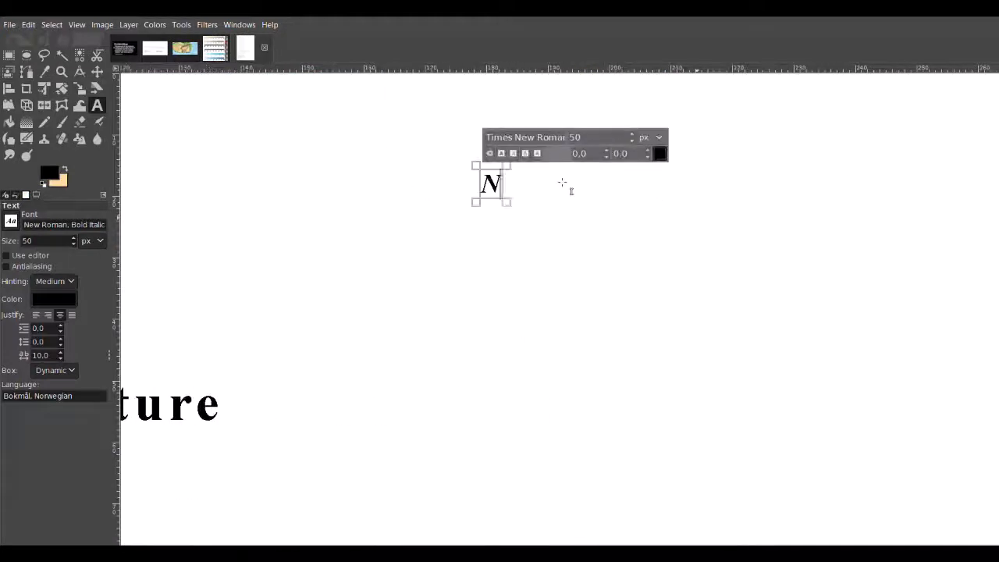
# Step: Add the note "- random sounds that sounds right" below the "Name for river" heading
pyautogui.click(496, 234)
pyautogui.click(884, 145)
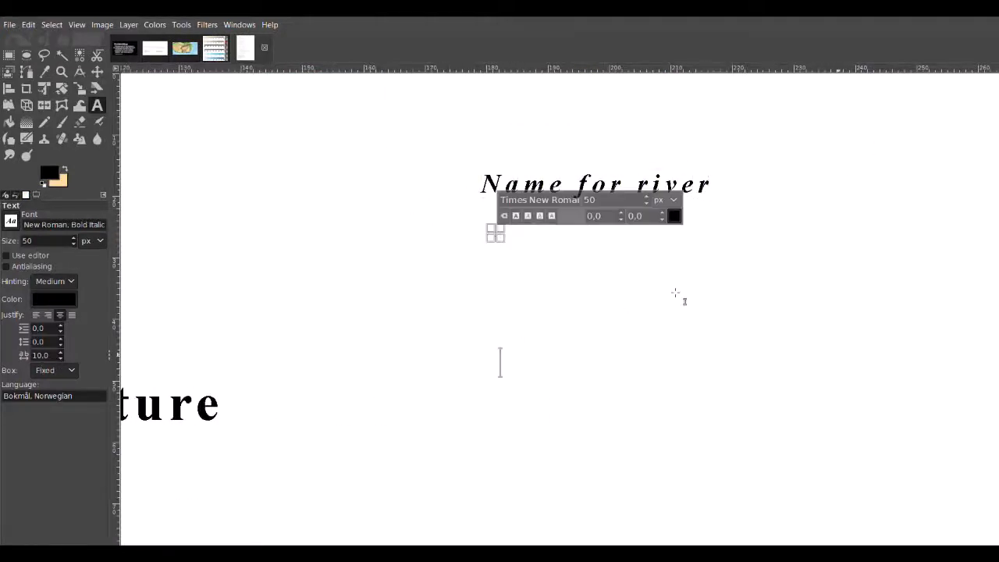
pyautogui.click(473, 272)
pyautogui.click(841, 211)
pyautogui.click(476, 234)
pyautogui.write('bbb')
pyautogui.press('BackSpace')
pyautogui.press('BackSpace')
pyautogui.press('BackSpace')
pyautogui.write('- random sounds that sounds righ')
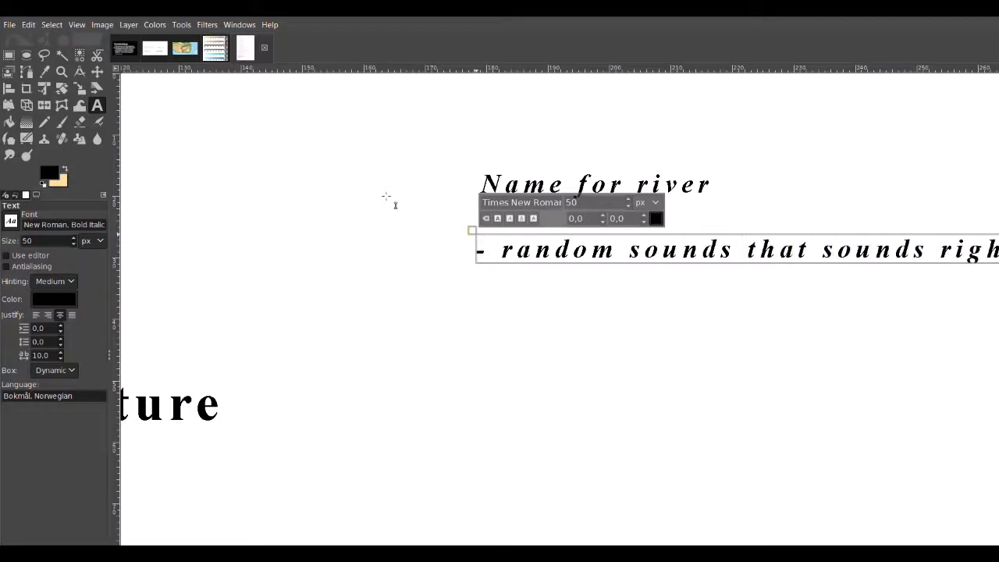
# Step: Add the note "- begin with a and end with o" below the random sounds line
pyautogui.click(474, 281)
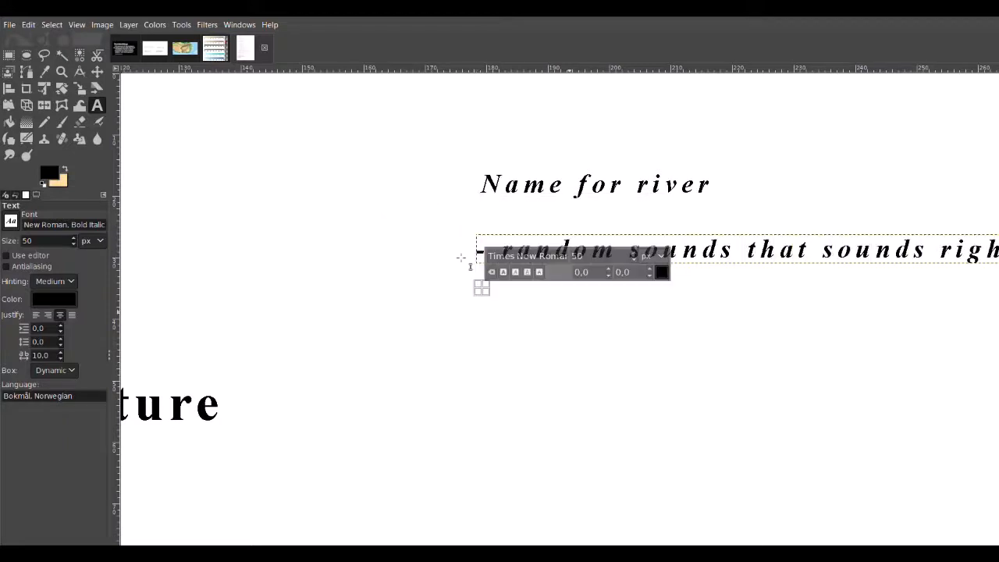
pyautogui.write('- begin with a and end with o')
pyautogui.click(595, 432)
pyautogui.click(429, 455)
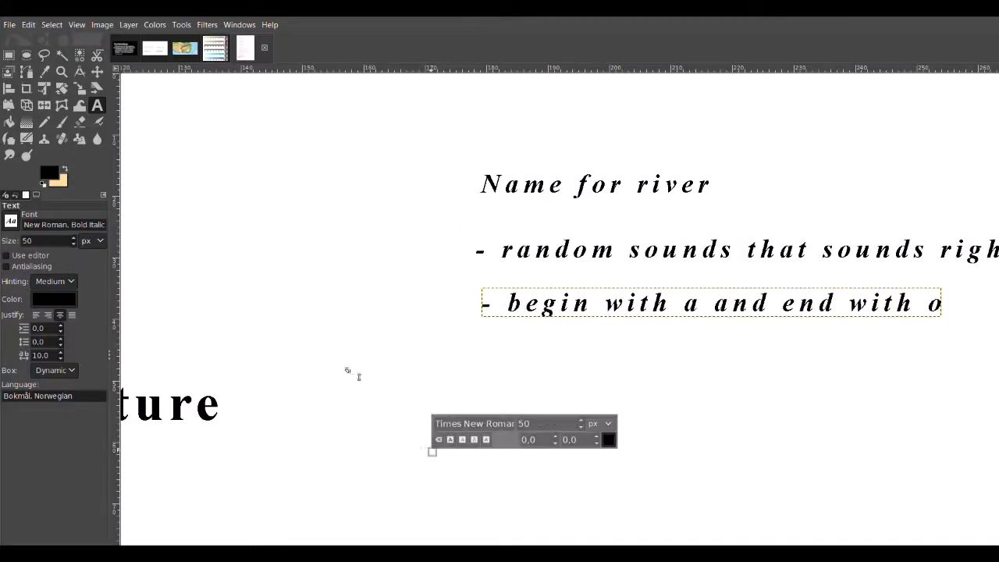
# Step: Add the candidate river names "- aco" and "- acio" on separate lines below the naming rules
pyautogui.click(483, 351)
pyautogui.write('- a')
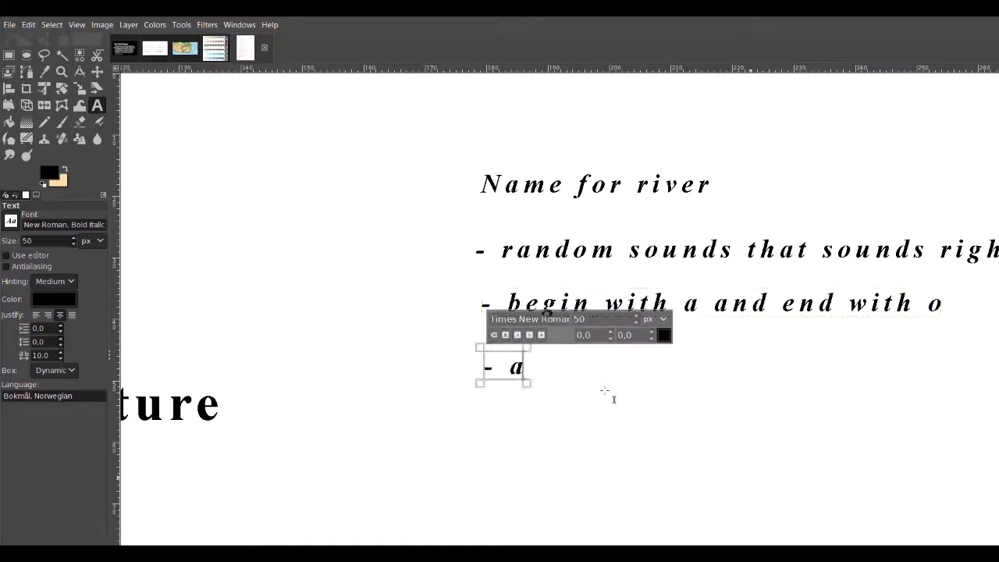
pyautogui.write('co')
pyautogui.click(484, 412)
pyautogui.write('- acio')
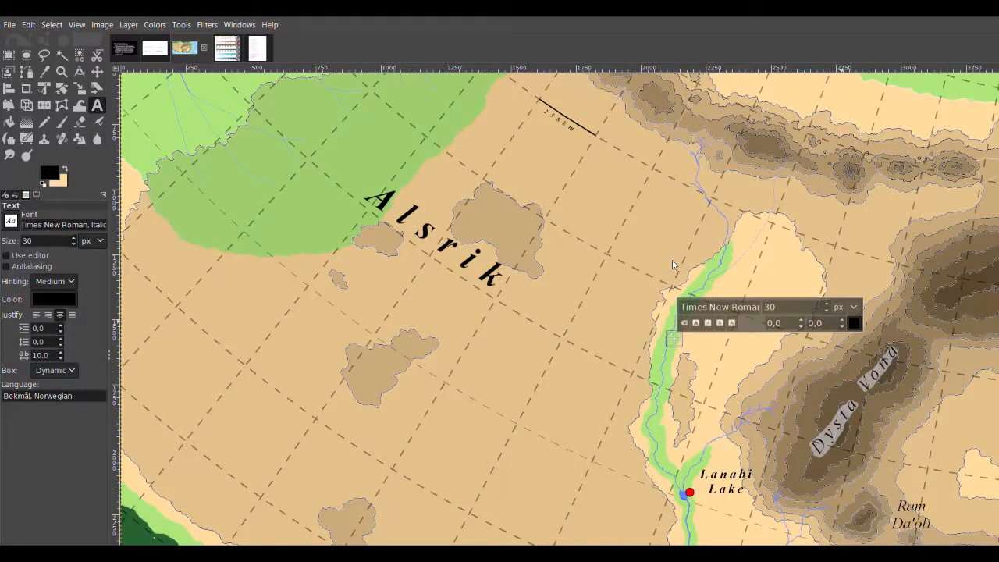
# Step: Add the river name "Akio" to the map north of Lanahi Lake in 30 px italic text and rotate it to follow the river
pyautogui.write('- aci')
pyautogui.click(62, 89)
pyautogui.moveTo(560, 277); pyautogui.dragTo(585, 441)
pyautogui.press('Return')
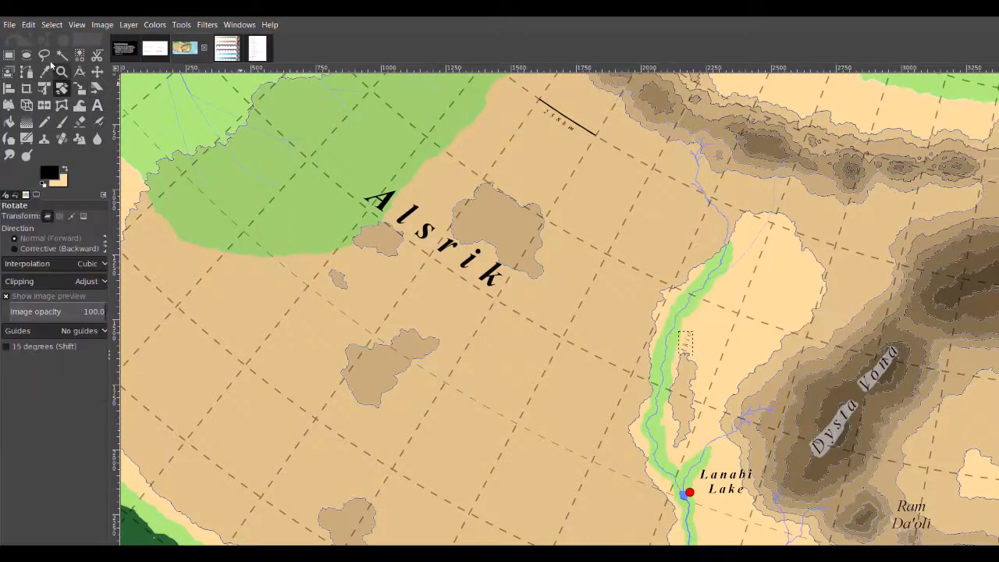
# Step: Move the rotated river name onto the green strip alongside the river north of Lanahi Lake
pyautogui.click(97, 72)
pyautogui.moveTo(686, 344)
pyautogui.mouseDown()
pyautogui.moveTo(674, 347)
pyautogui.moveTo(676, 335)
pyautogui.mouseUp()
pyautogui.click(955, 493)
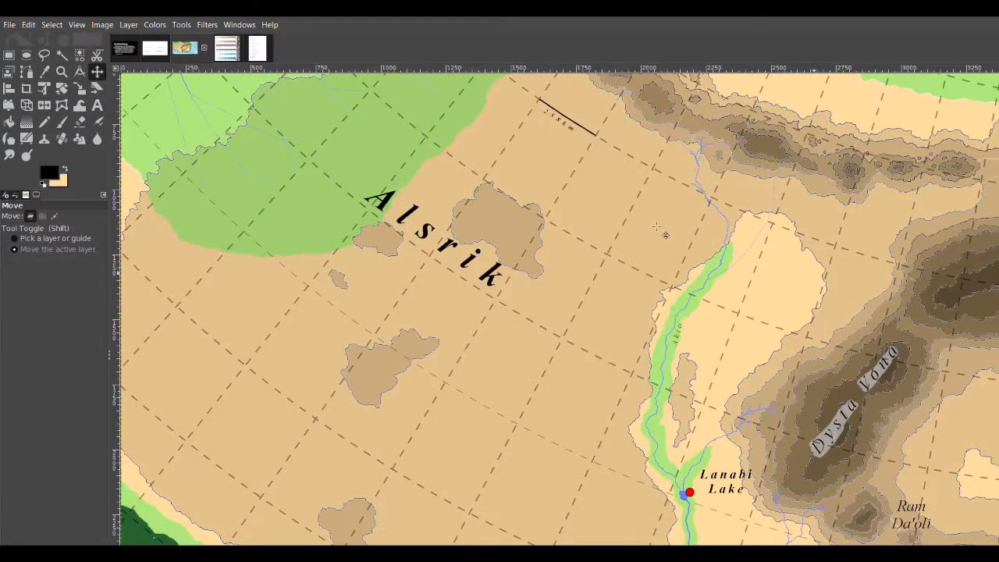
pyautogui.scroll(-5, 647, 213)
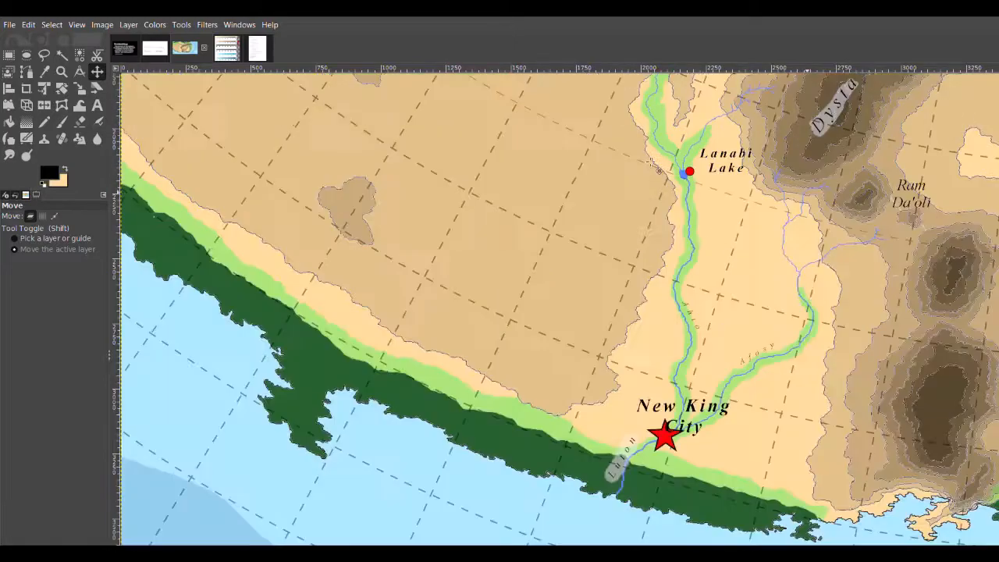
pyautogui.scroll(2, 669, 155)
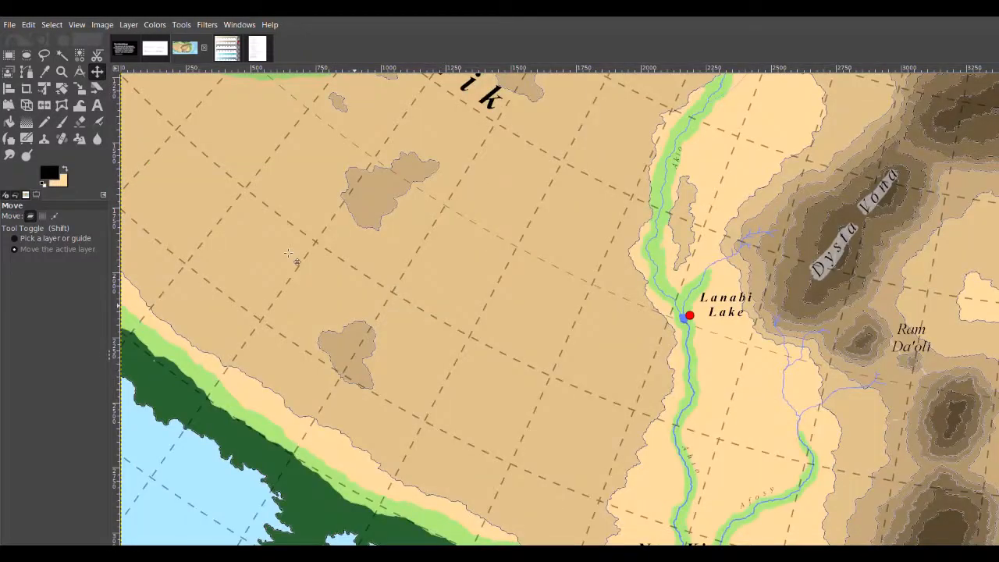